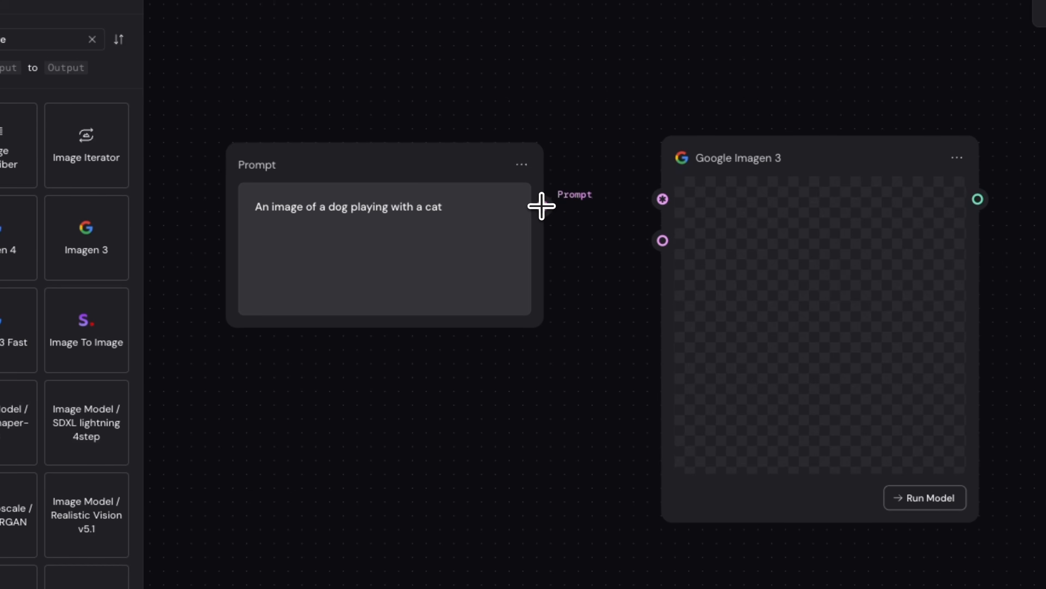
- Connect the Prompt node's output to the required prompt input of the Google Imagen 3 node
{"action": "left_click_drag", "start_coordinate": [541, 206], "coordinate": [645, 196]}
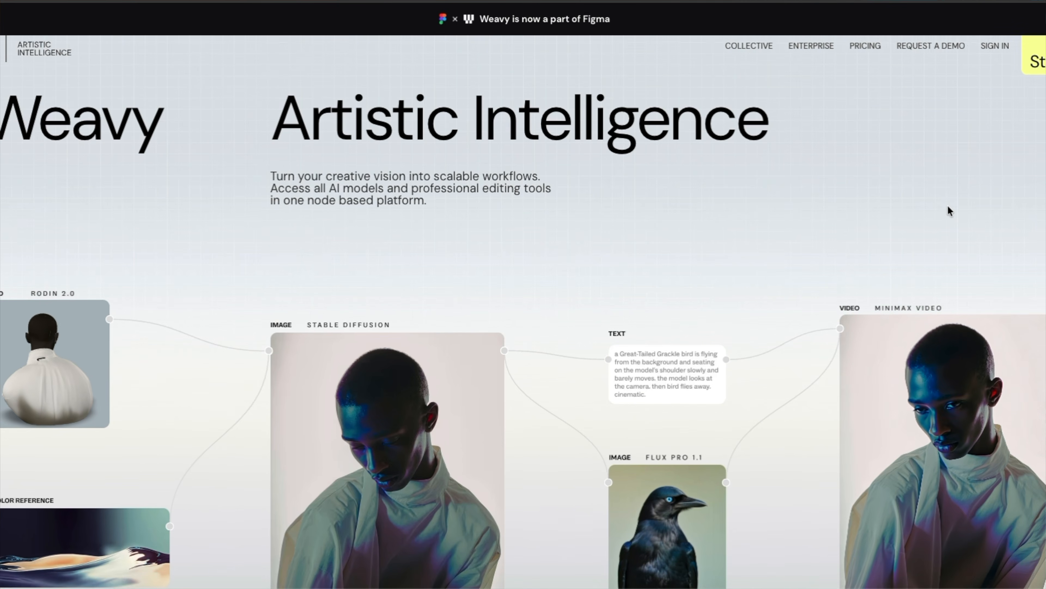
{"action": "scroll", "coordinate": [948, 206], "scroll_direction": "down", "scroll_amount": 5}
{"action": "scroll", "coordinate": [947, 204], "scroll_direction": "down", "scroll_amount": 2}
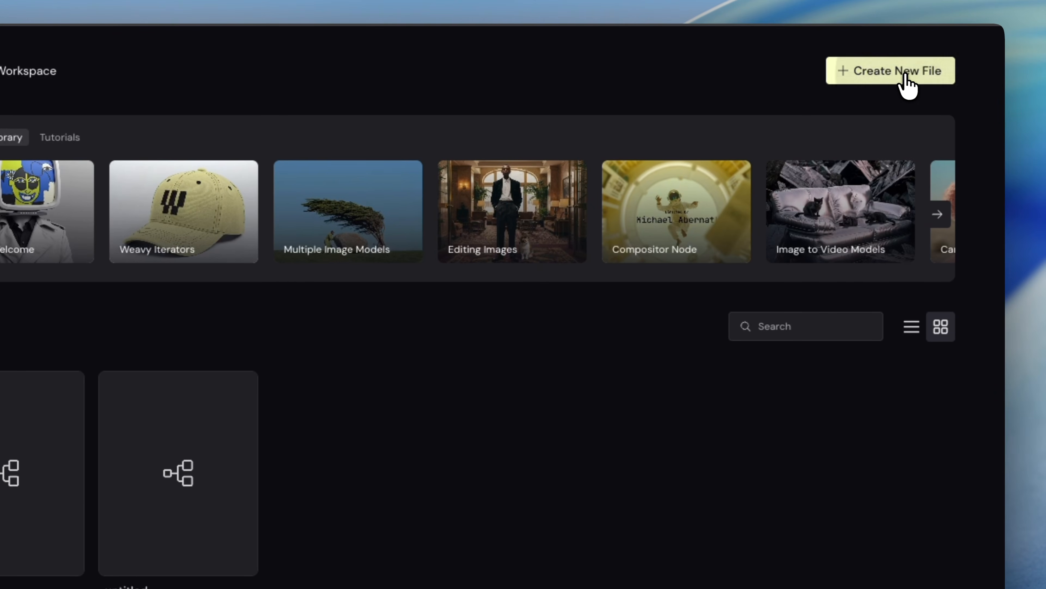
- Create a new blank file in the workspace and switch its canvas to the Hand tool
{"action": "left_click", "coordinate": [927, 59]}
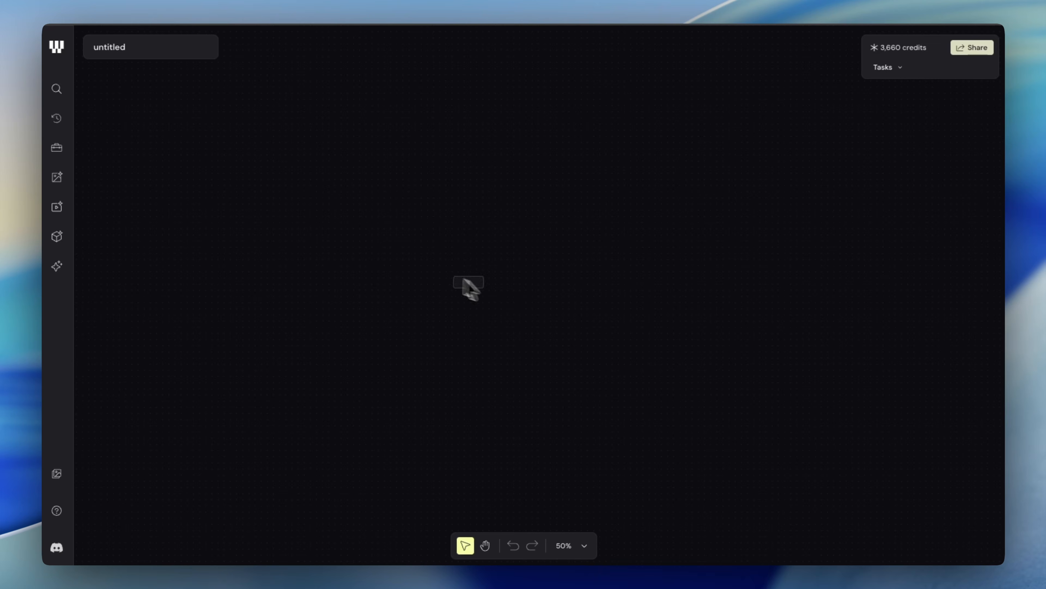
{"action": "left_click", "coordinate": [487, 548]}
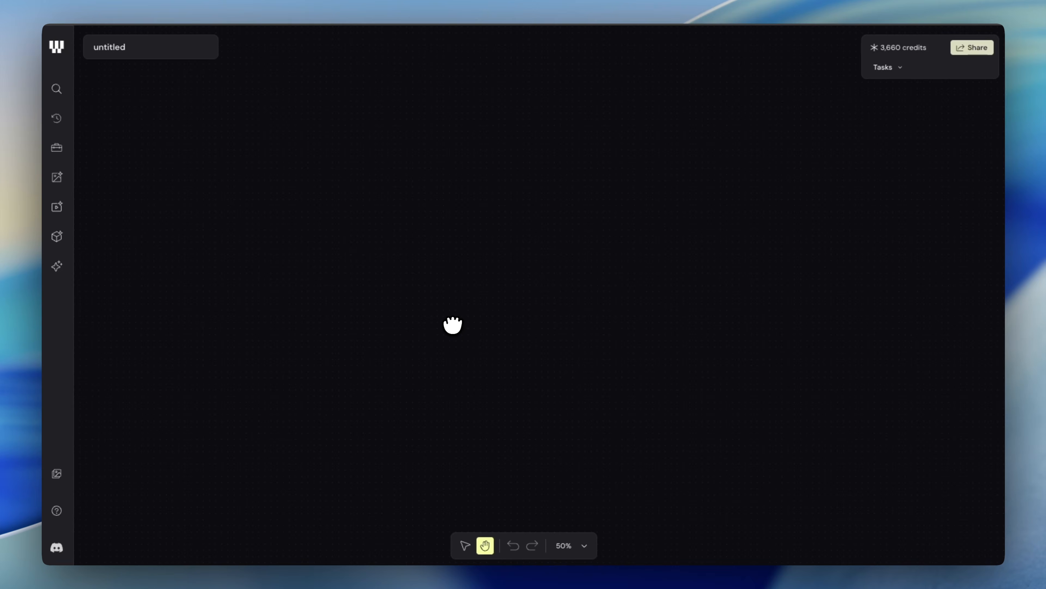
- Open the node library and place a Prompt node on the empty canvas
{"action": "left_click", "coordinate": [58, 92]}
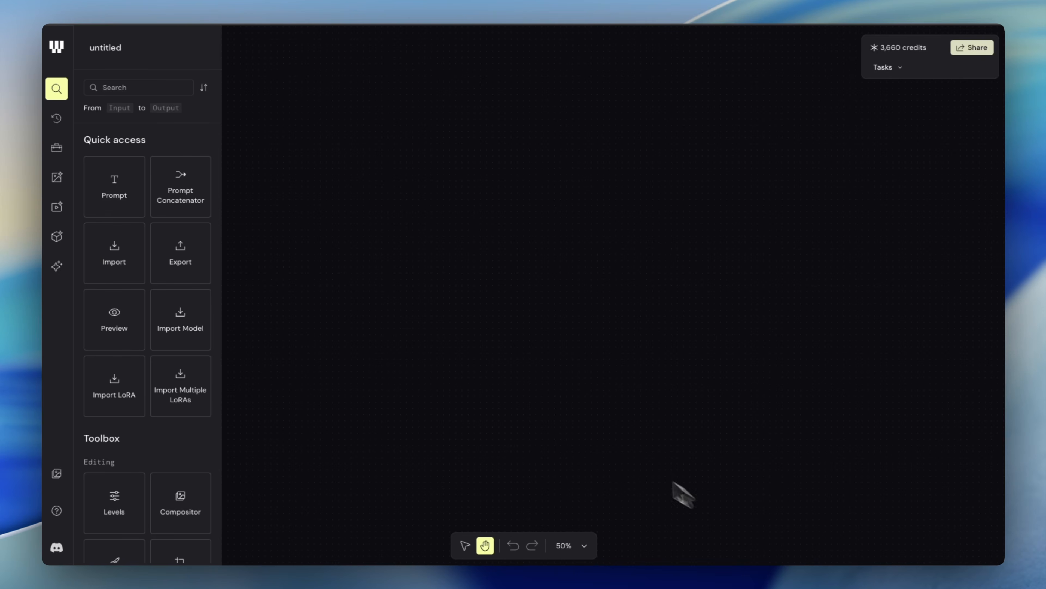
{"action": "left_click_drag", "start_coordinate": [116, 199], "coordinate": [328, 229]}
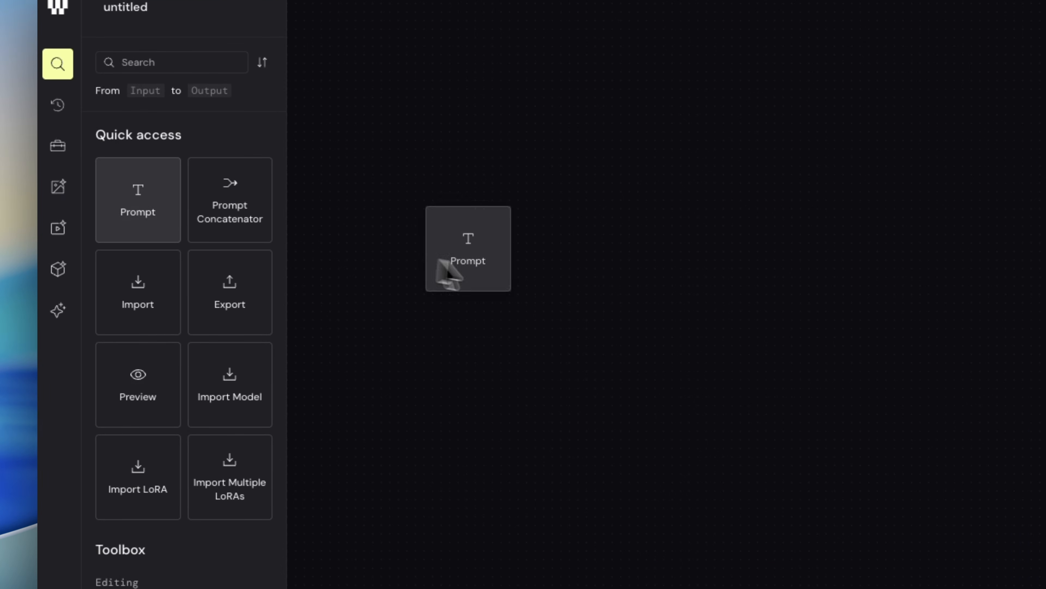
{"action": "left_click_drag", "start_coordinate": [439, 260], "coordinate": [575, 277]}
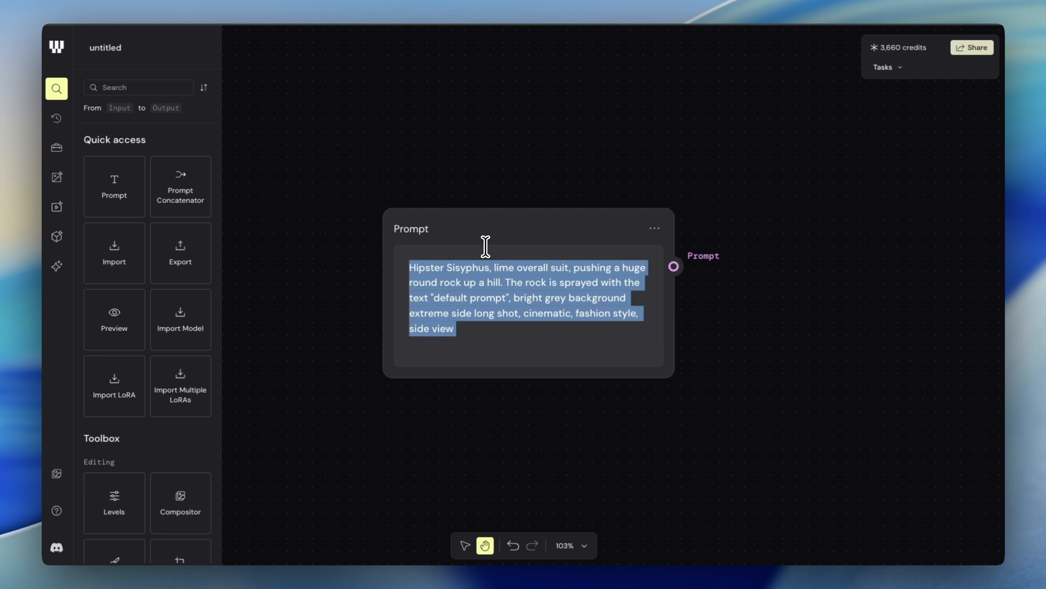
- Replace the default text in the Prompt node with "An image of a dog playing with a cat"
{"action": "scroll", "coordinate": [485, 246], "scroll_direction": "down", "scroll_amount": 3}
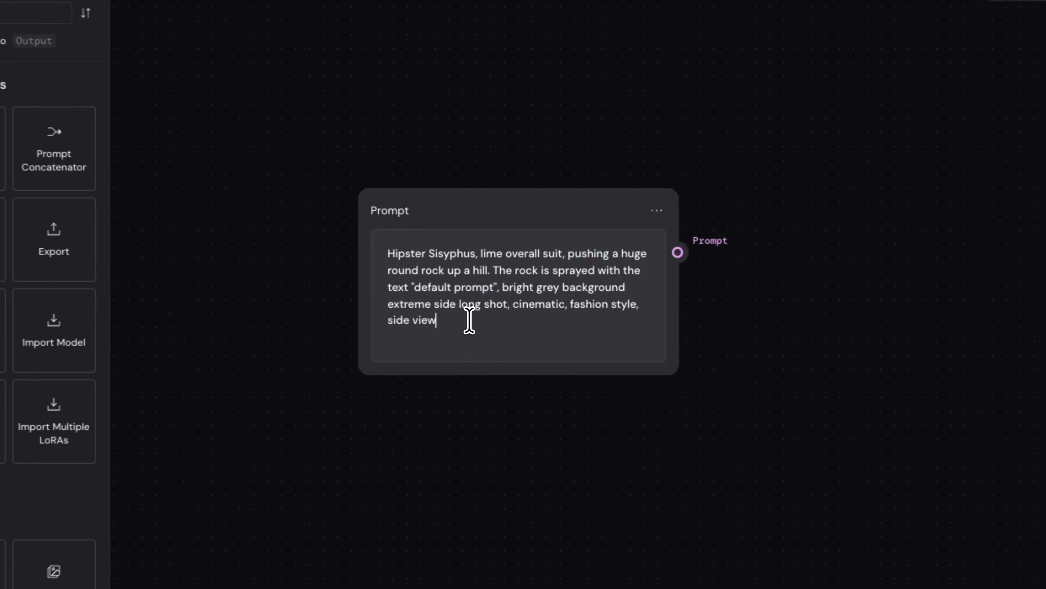
{"action": "type", "text": "An image of a dog playing with a cat"}
{"action": "left_click_drag", "start_coordinate": [558, 263], "coordinate": [424, 263]}
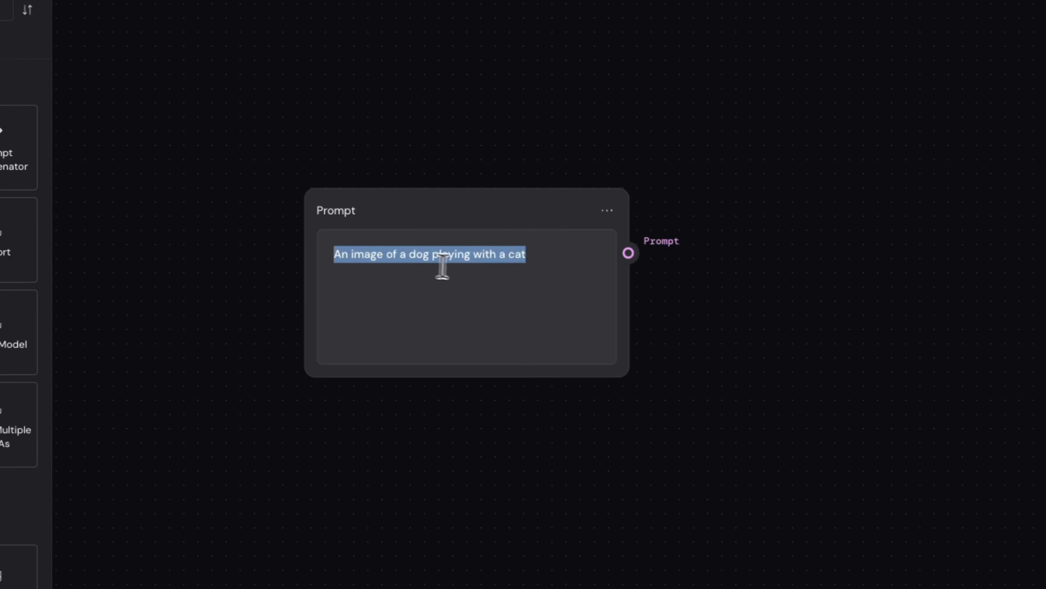
{"action": "left_click", "coordinate": [455, 268]}
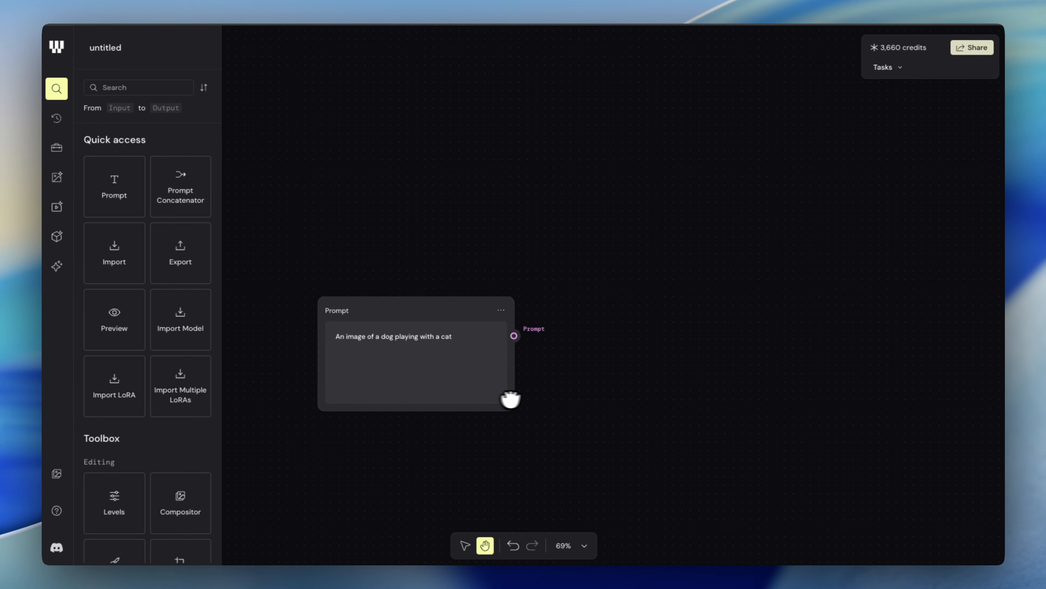
- Search the node library for "image" and place an Imagen 3 node beside the Prompt node
{"action": "scroll", "coordinate": [533, 399], "scroll_direction": "down", "scroll_amount": 2}
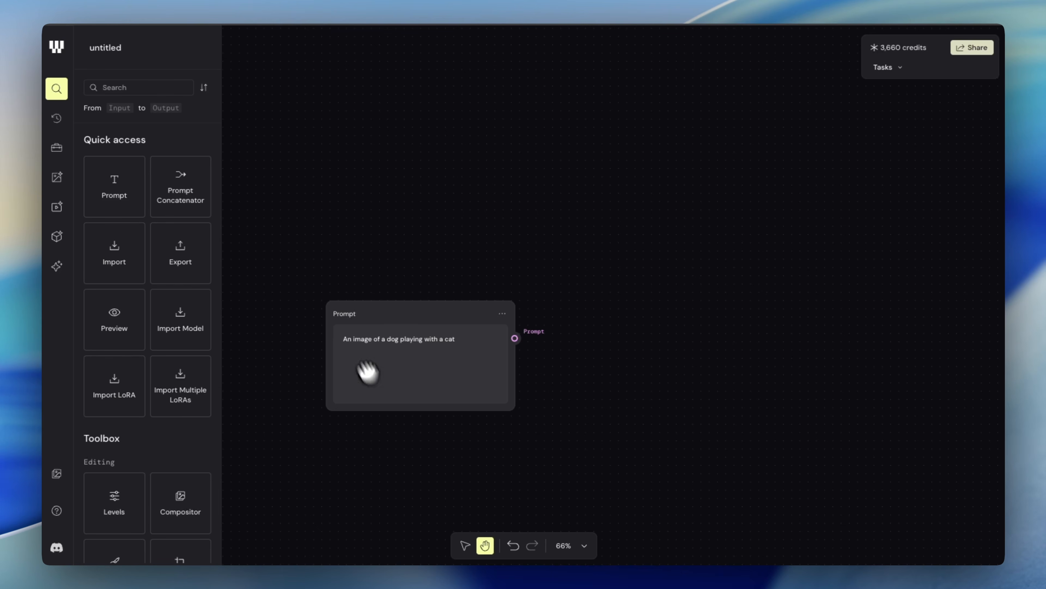
{"action": "left_click", "coordinate": [127, 88]}
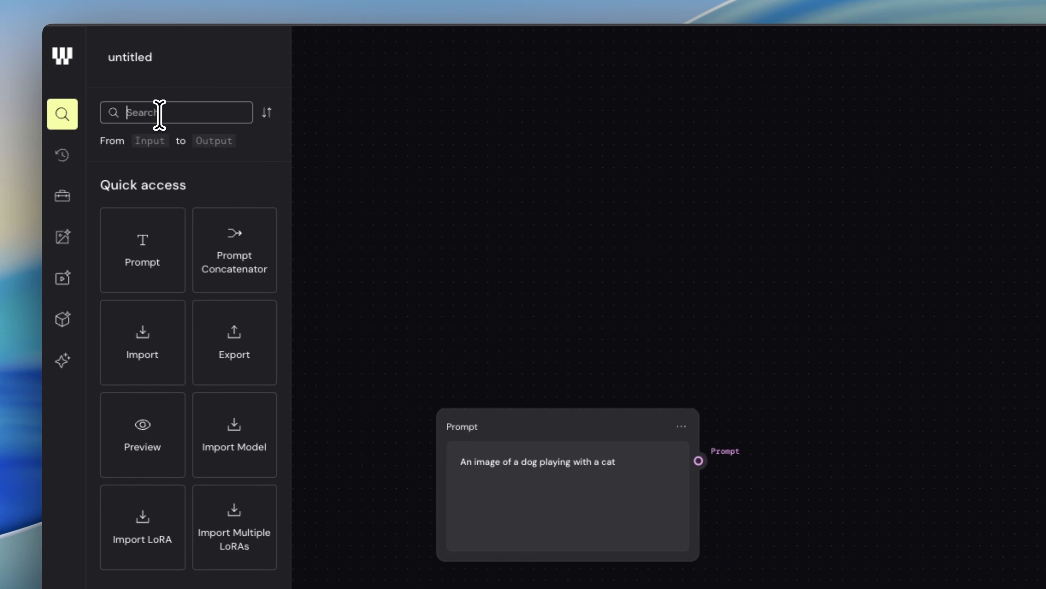
{"action": "type", "text": "image"}
{"action": "left_click_drag", "start_coordinate": [156, 113], "coordinate": [119, 113]}
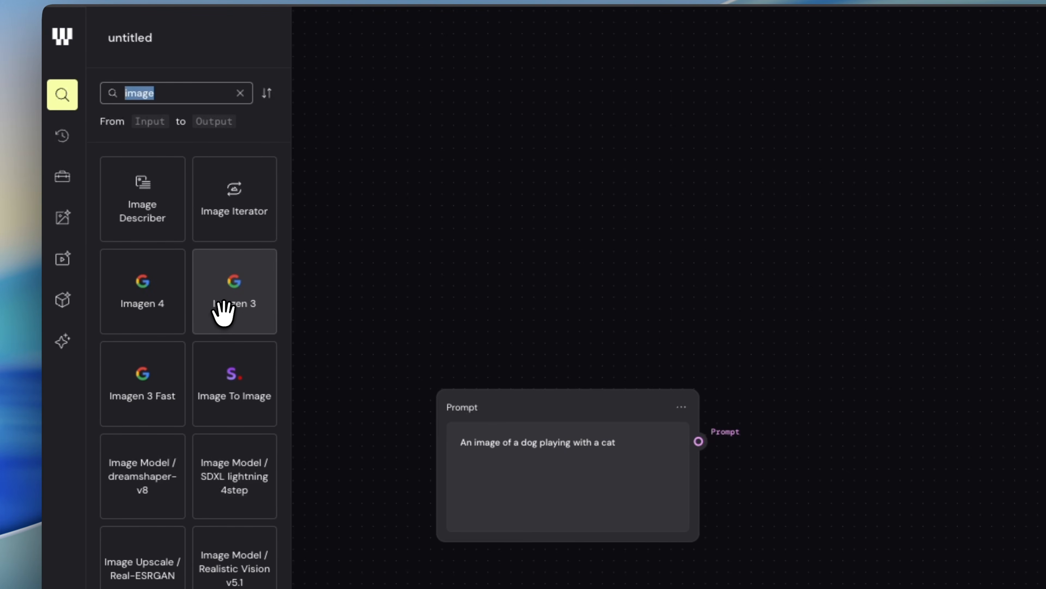
{"action": "mouse_move", "coordinate": [226, 307]}
{"action": "left_click_drag", "start_coordinate": [236, 309], "coordinate": [700, 416]}
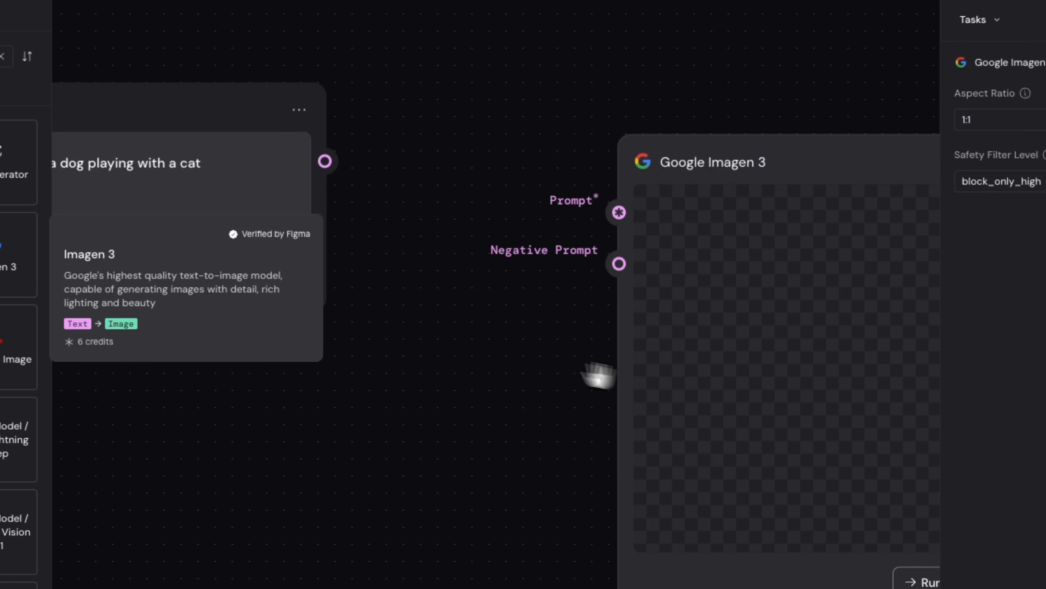
- Connect the Prompt node's output to the required prompt input of Google Imagen 3 and run the model
{"action": "left_click", "coordinate": [440, 347]}
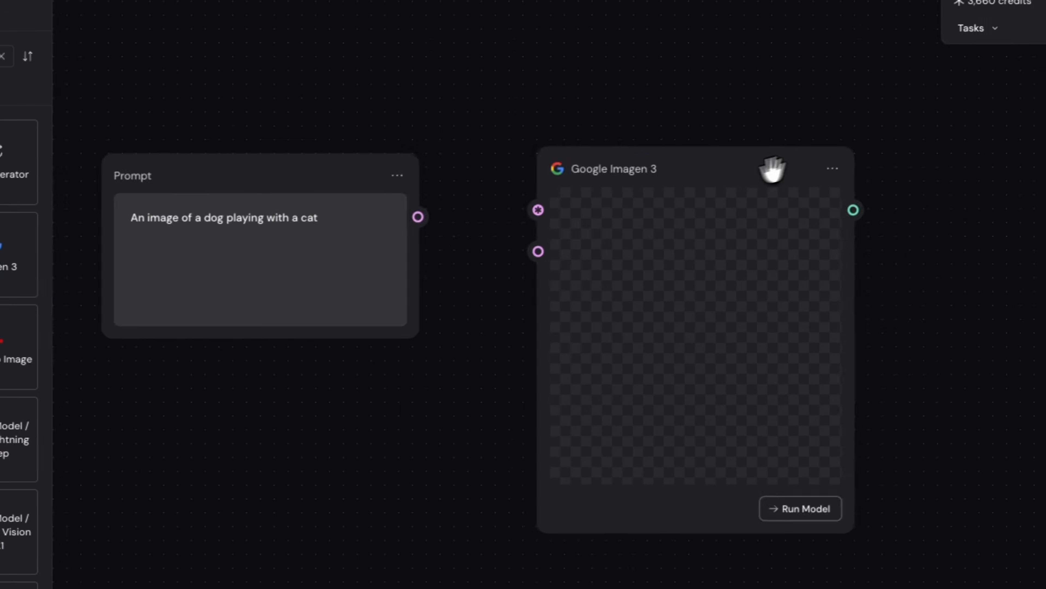
{"action": "left_click_drag", "start_coordinate": [283, 410], "coordinate": [311, 415]}
{"action": "left_click_drag", "start_coordinate": [400, 400], "coordinate": [407, 400]}
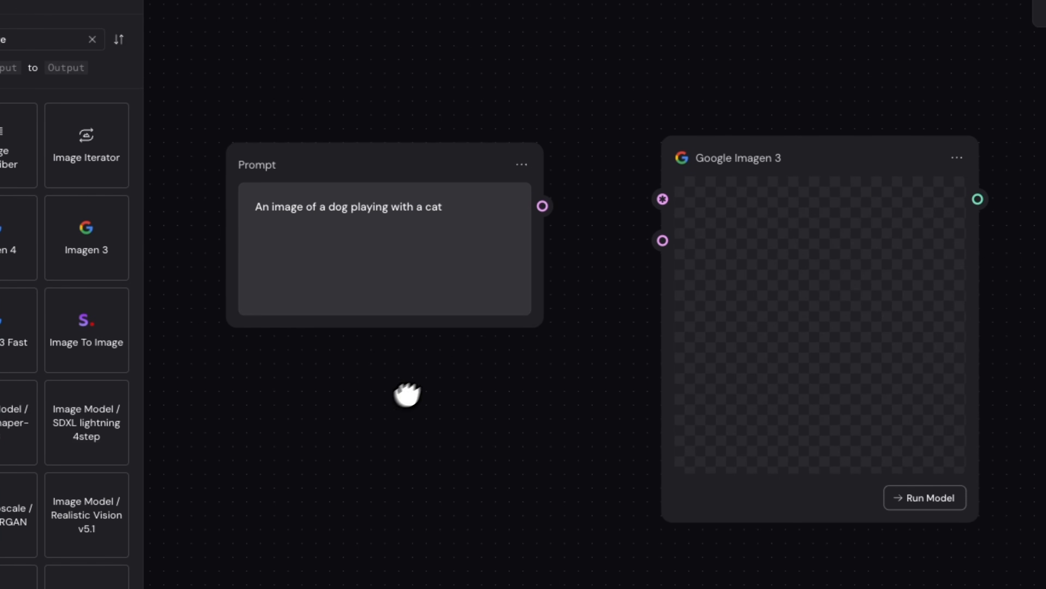
{"action": "left_click_drag", "start_coordinate": [542, 206], "coordinate": [660, 198]}
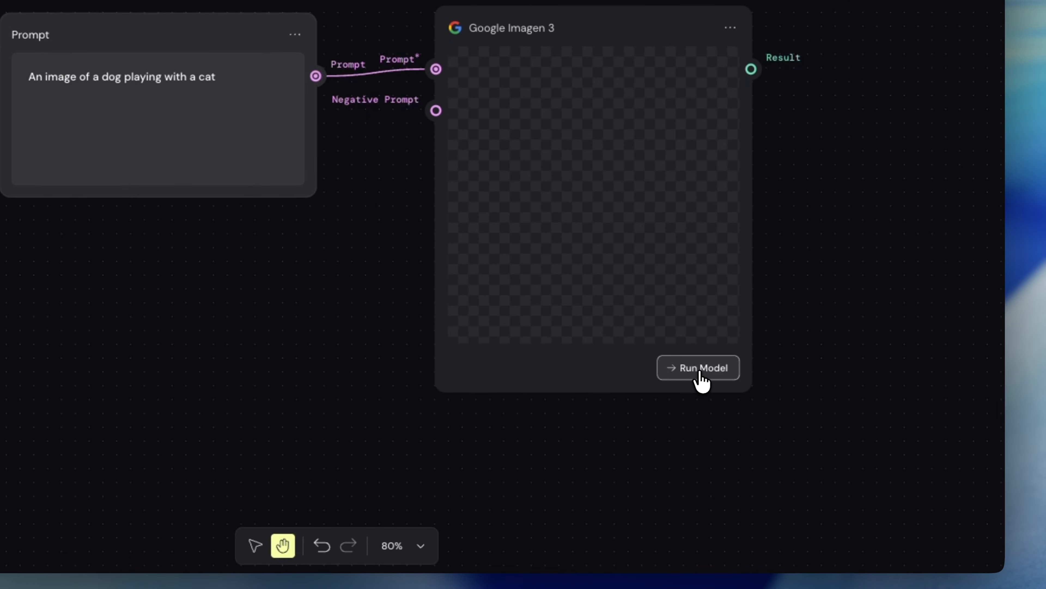
{"action": "left_click", "coordinate": [770, 491]}
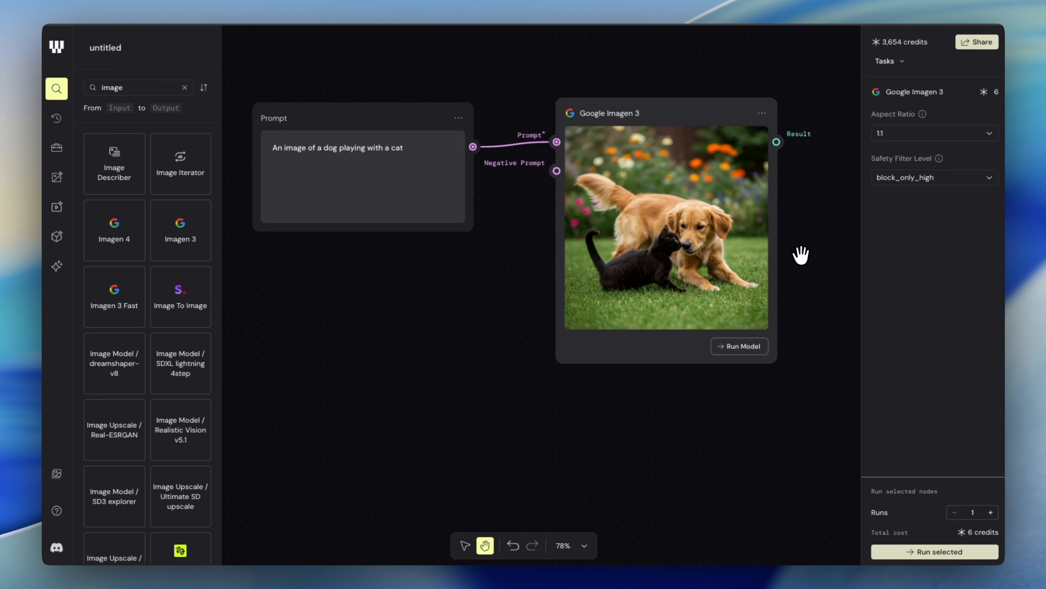
- Examine the dog-and-cat workflow, clear the node search, and look through the other available nodes
{"action": "scroll", "coordinate": [801, 255], "scroll_direction": "down", "scroll_amount": 1}
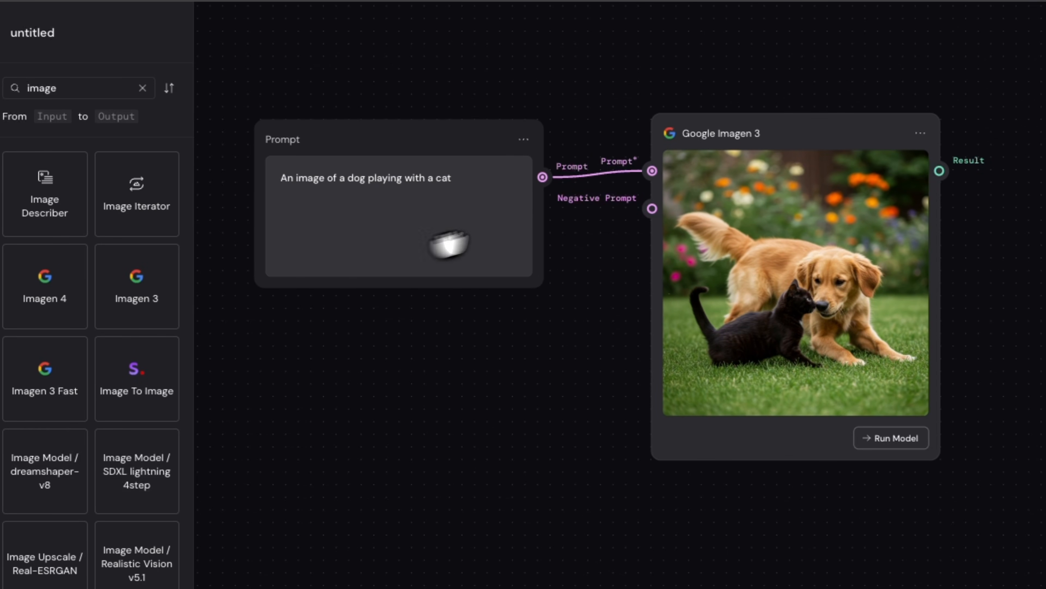
{"action": "scroll", "coordinate": [487, 243], "scroll_direction": "down", "scroll_amount": 3}
{"action": "scroll", "coordinate": [487, 243], "scroll_direction": "down", "scroll_amount": 3}
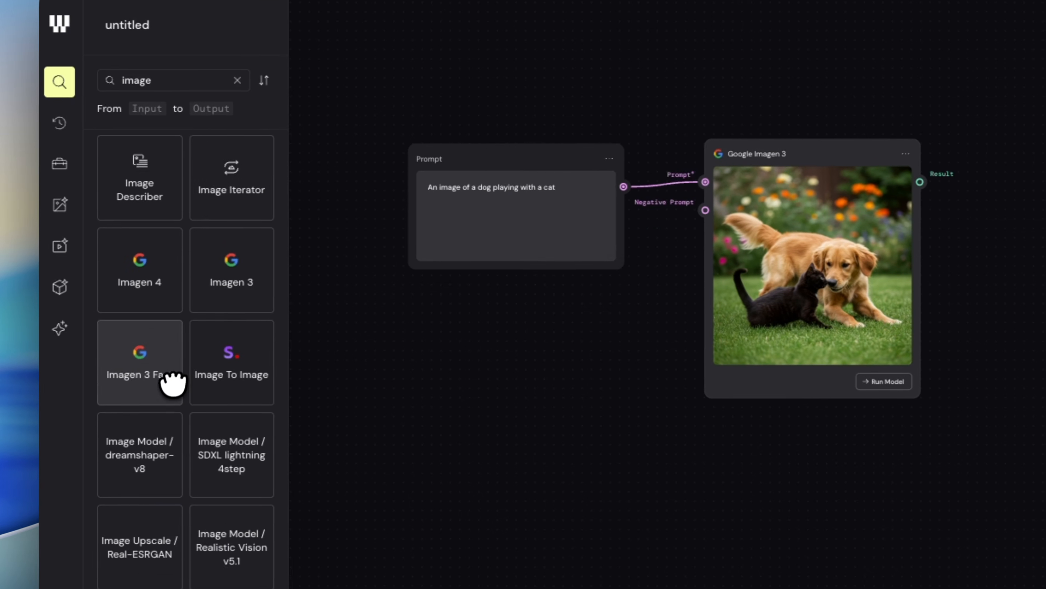
{"action": "scroll", "coordinate": [74, 383], "scroll_direction": "down", "scroll_amount": 5}
{"action": "left_click", "coordinate": [241, 80]}
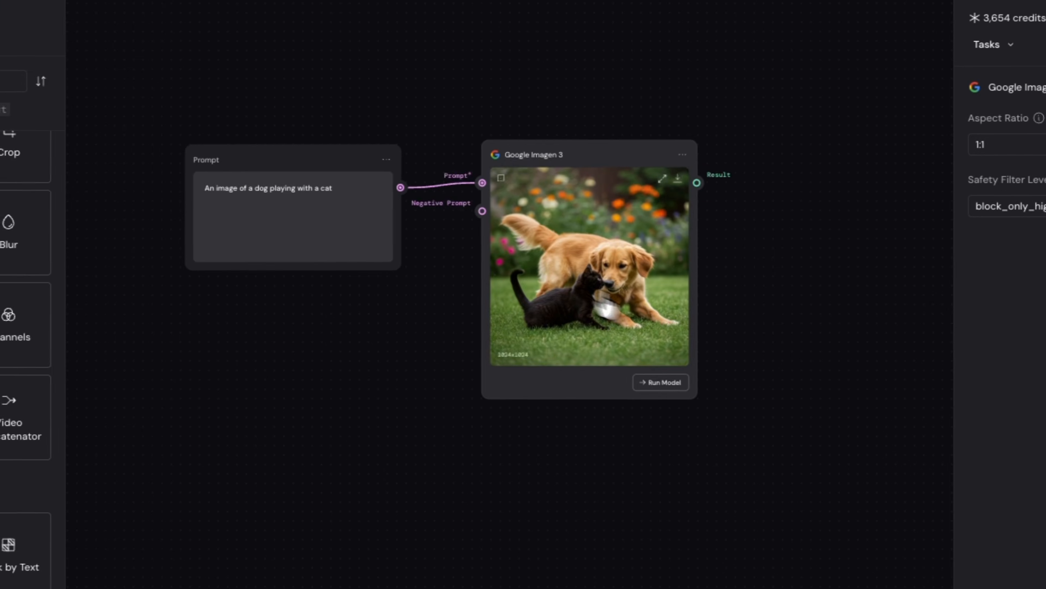
{"action": "left_click_drag", "start_coordinate": [338, 375], "coordinate": [362, 392]}
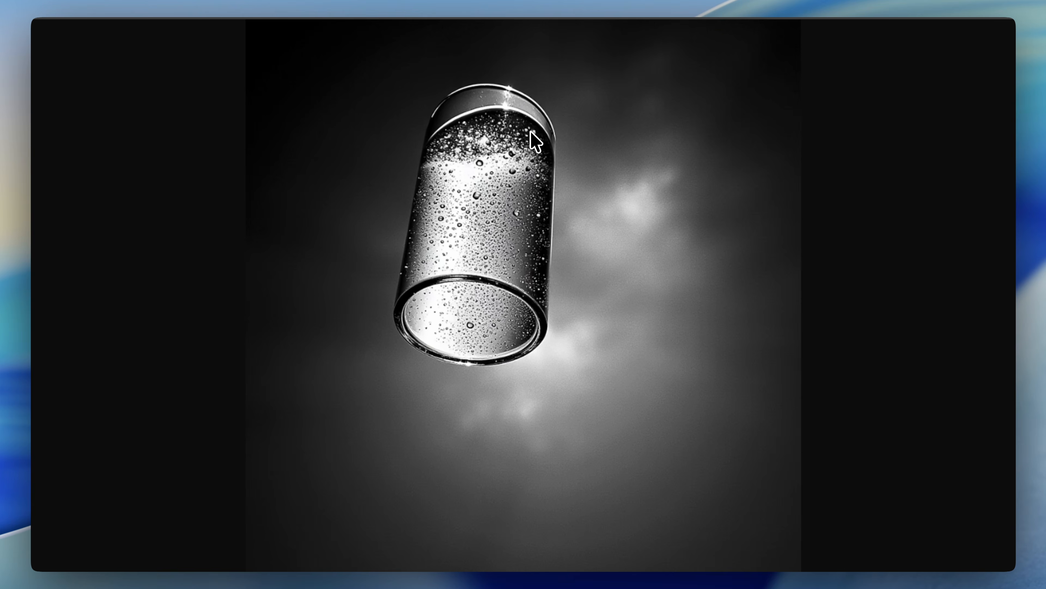
- Switch to the ChatGPT conversation and review the highball glass images along with the camera-change prompts behind them
{"action": "left_click", "coordinate": [478, 1]}
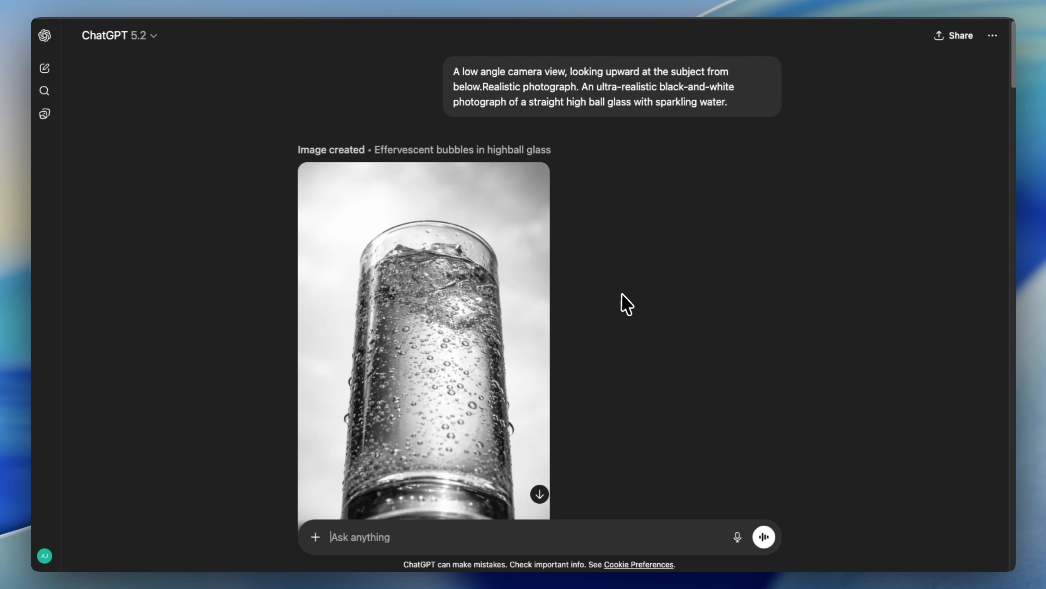
{"action": "scroll", "coordinate": [625, 296], "scroll_direction": "down", "scroll_amount": 2}
{"action": "scroll", "coordinate": [630, 307], "scroll_direction": "down", "scroll_amount": 5}
{"action": "scroll", "coordinate": [631, 307], "scroll_direction": "up", "scroll_amount": 8}
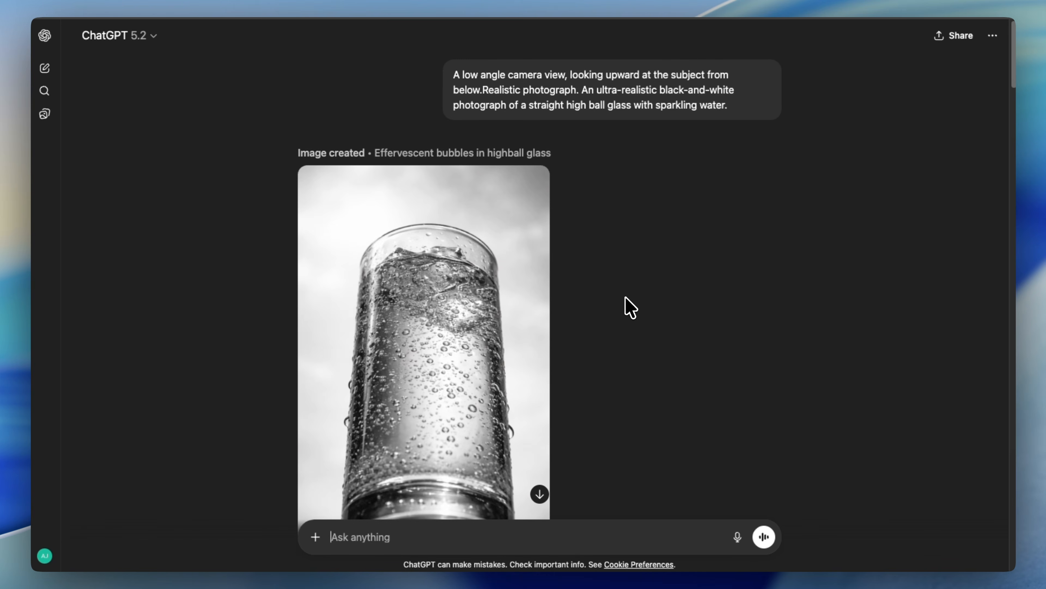
{"action": "scroll", "coordinate": [631, 307], "scroll_direction": "down", "scroll_amount": 12}
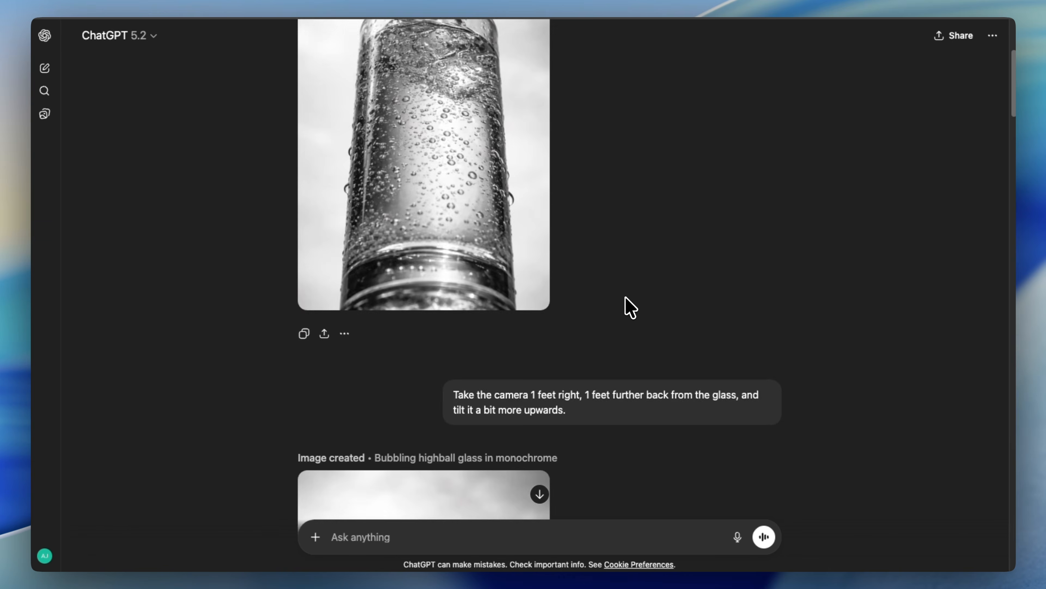
{"action": "scroll", "coordinate": [631, 307], "scroll_direction": "down", "scroll_amount": 10}
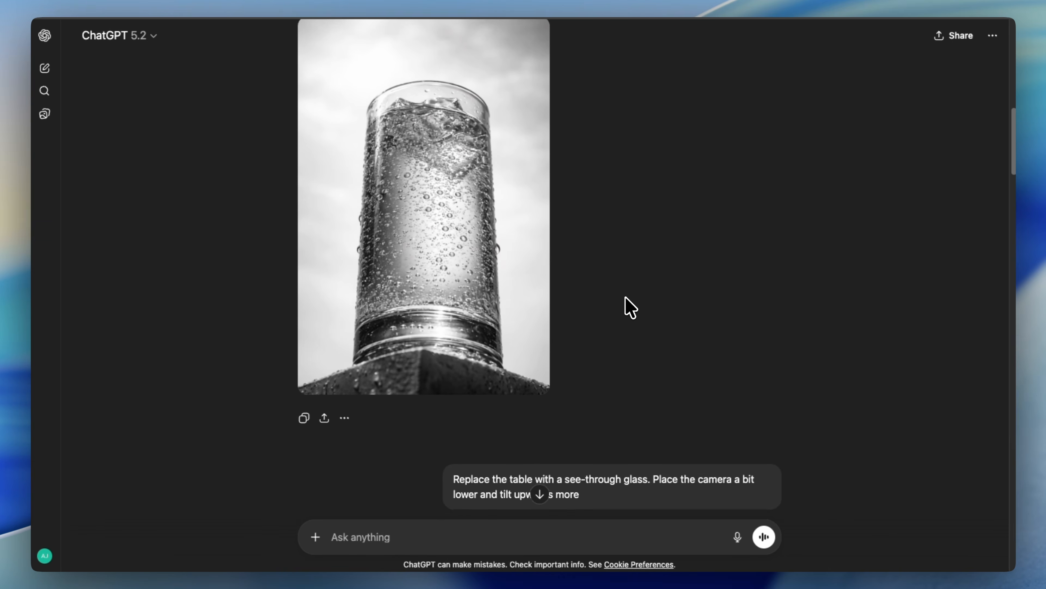
{"action": "scroll", "coordinate": [630, 307], "scroll_direction": "down", "scroll_amount": 4}
{"action": "scroll", "coordinate": [630, 307], "scroll_direction": "up", "scroll_amount": 15}
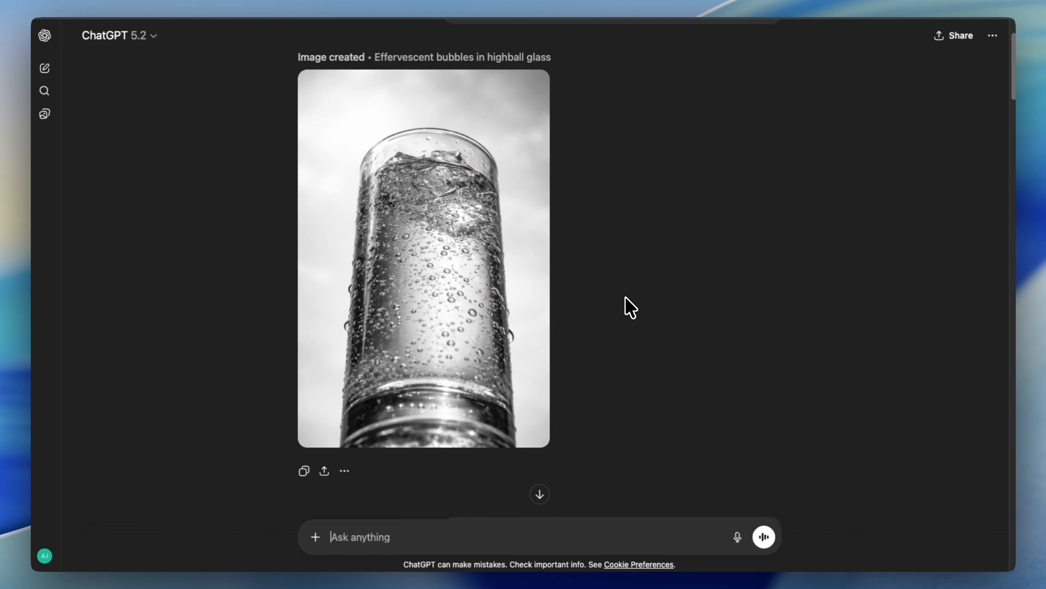
{"action": "scroll", "coordinate": [630, 307], "scroll_direction": "down", "scroll_amount": 20}
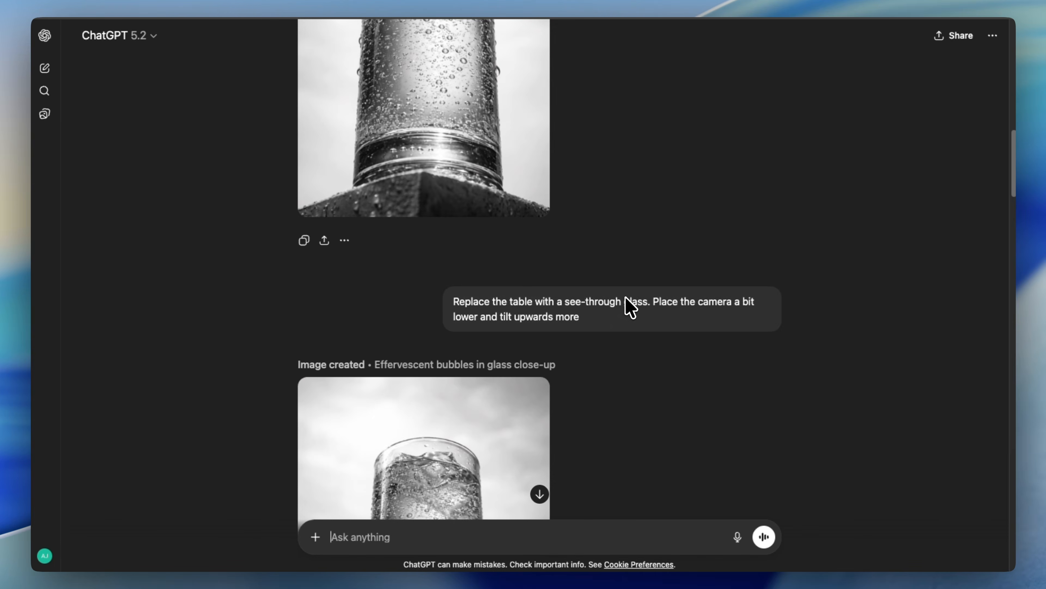
{"action": "scroll", "coordinate": [630, 307], "scroll_direction": "down", "scroll_amount": 20}
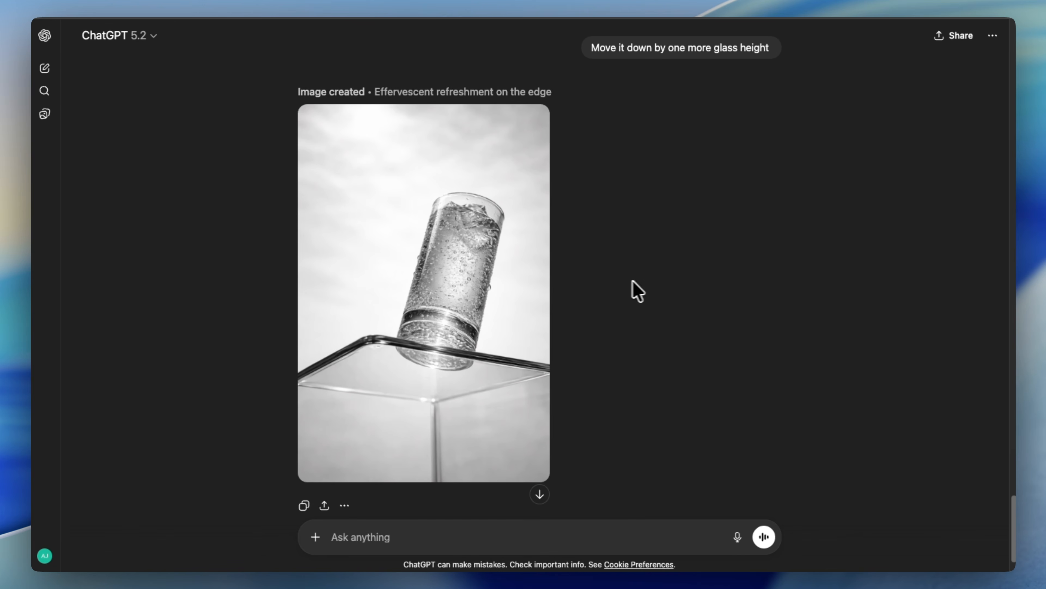
- Compare the later tilted-glass images in the conversation with the earlier versions and the original low-angle prompt
{"action": "mouse_move", "coordinate": [461, 337]}
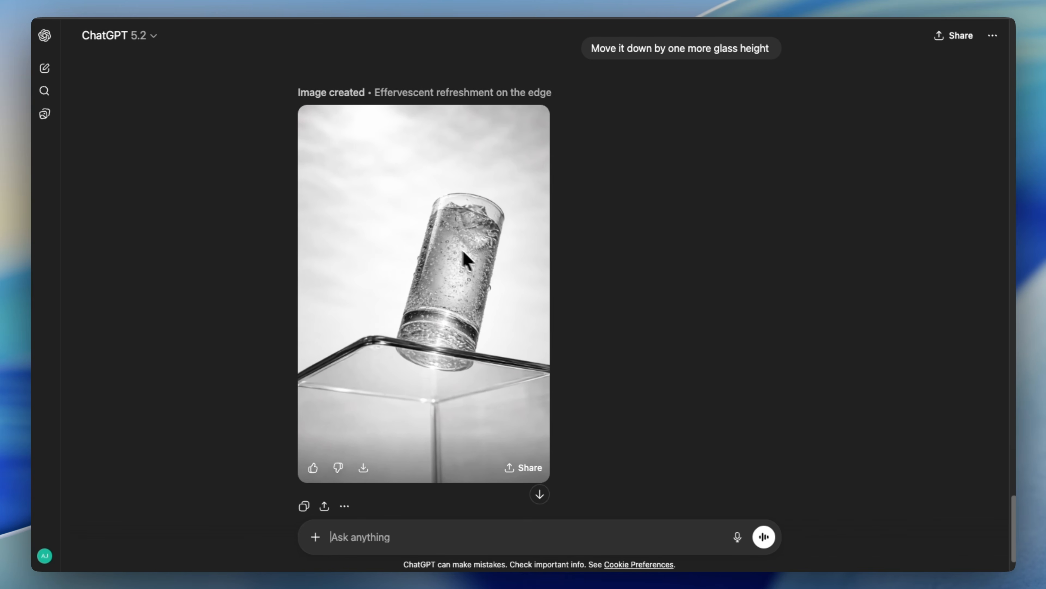
{"action": "scroll", "coordinate": [442, 277], "scroll_direction": "up", "scroll_amount": 1}
{"action": "scroll", "coordinate": [469, 275], "scroll_direction": "up", "scroll_amount": 4}
{"action": "scroll", "coordinate": [469, 267], "scroll_direction": "down", "scroll_amount": 15}
{"action": "scroll", "coordinate": [469, 265], "scroll_direction": "up", "scroll_amount": 8}
{"action": "scroll", "coordinate": [469, 266], "scroll_direction": "down", "scroll_amount": 15}
{"action": "scroll", "coordinate": [469, 266], "scroll_direction": "up", "scroll_amount": 10}
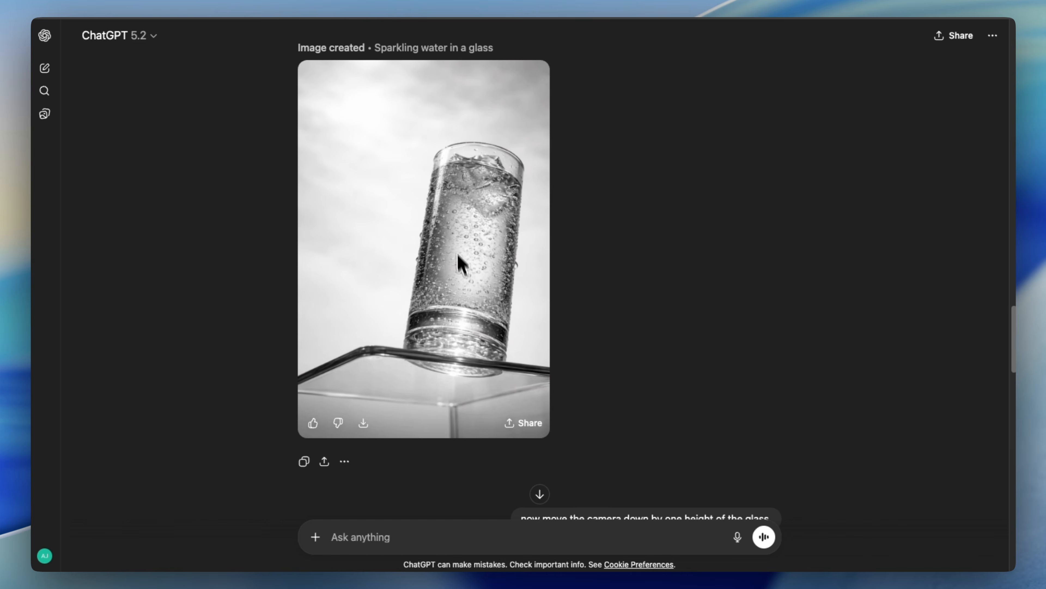
{"action": "scroll", "coordinate": [465, 276], "scroll_direction": "down", "scroll_amount": 15}
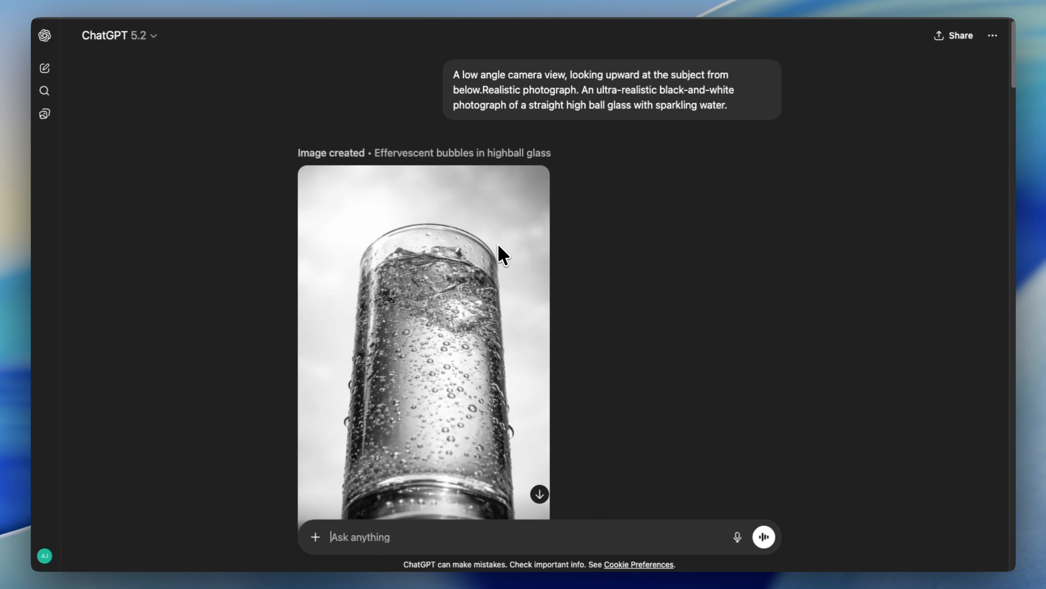
{"action": "scroll", "coordinate": [499, 249], "scroll_direction": "down", "scroll_amount": 20}
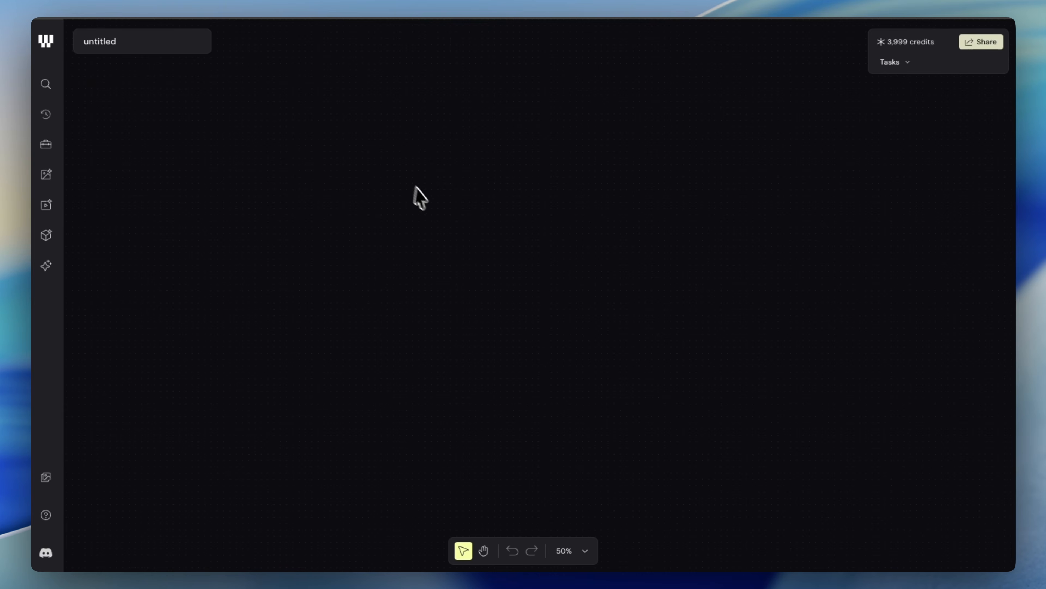
- Switch to the blank Weavy file, search its node library for "prom", and add a Prompt node to the canvas
{"action": "left_click", "coordinate": [46, 85]}
{"action": "left_click", "coordinate": [115, 84]}
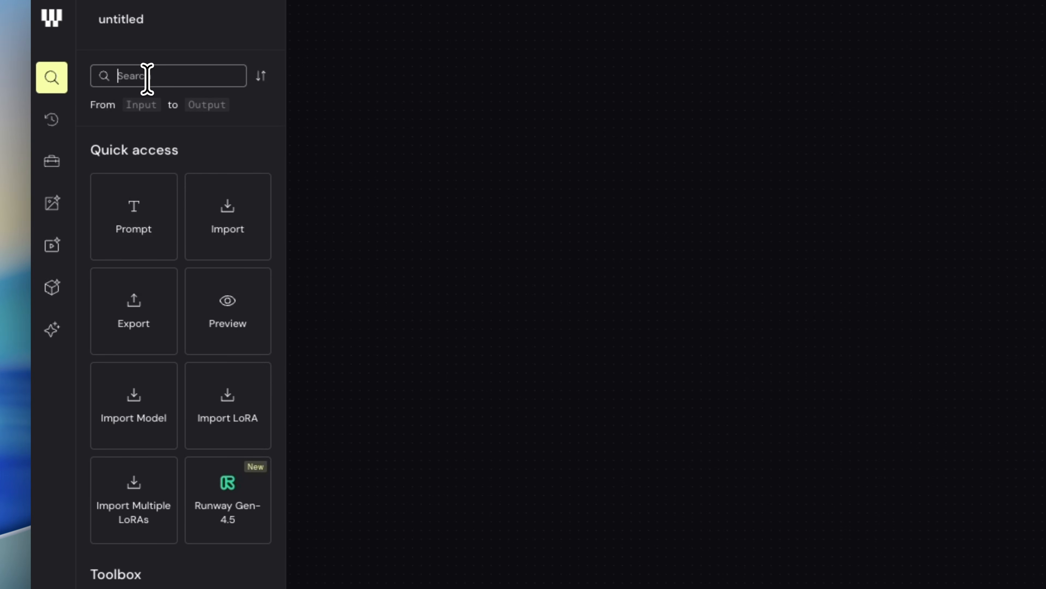
{"action": "type", "text": "prom"}
{"action": "left_click", "coordinate": [155, 191]}
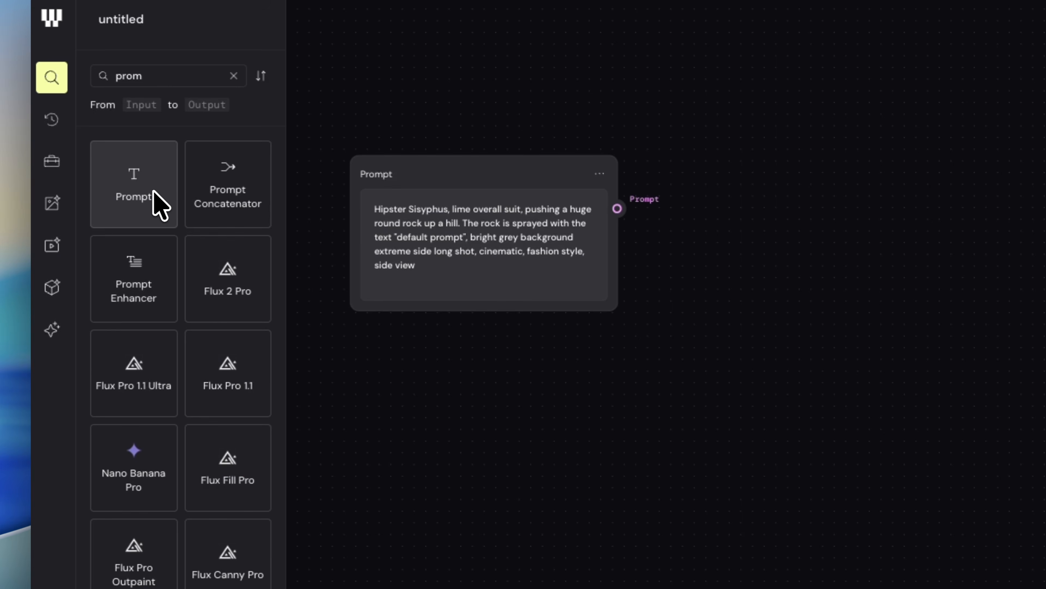
- Add a second Prompt node to the canvas and align it directly below the first one
{"action": "left_click_drag", "start_coordinate": [154, 192], "coordinate": [442, 427]}
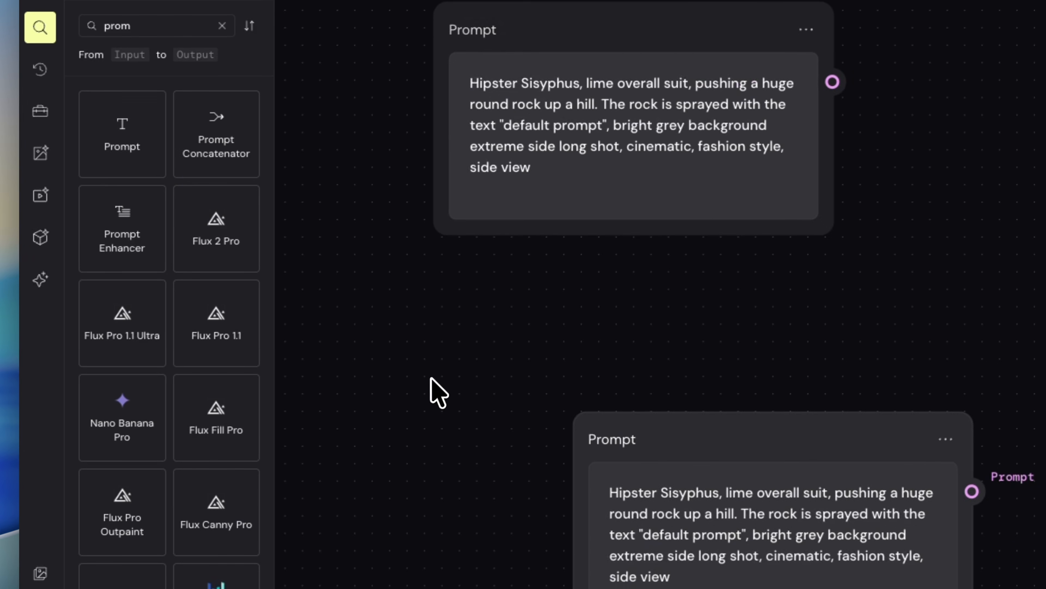
{"action": "left_click_drag", "start_coordinate": [650, 420], "coordinate": [555, 304]}
{"action": "scroll", "coordinate": [606, 326], "scroll_direction": "down", "scroll_amount": 3}
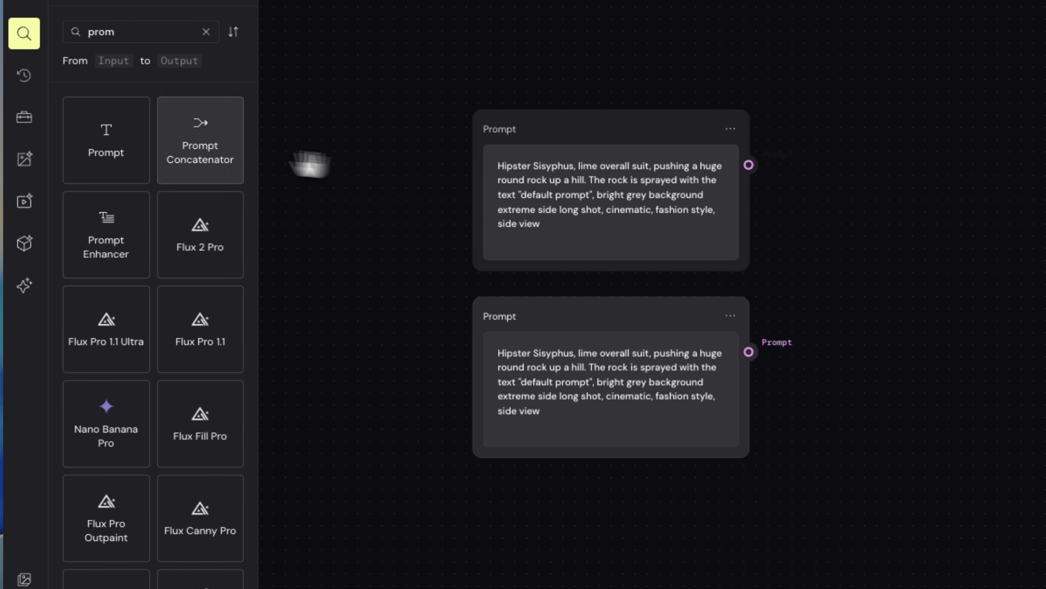
- Search the node library for "promt" and place a Prompt Concatenator node to the right of the two Prompt nodes
{"action": "double_click", "coordinate": [140, 34]}
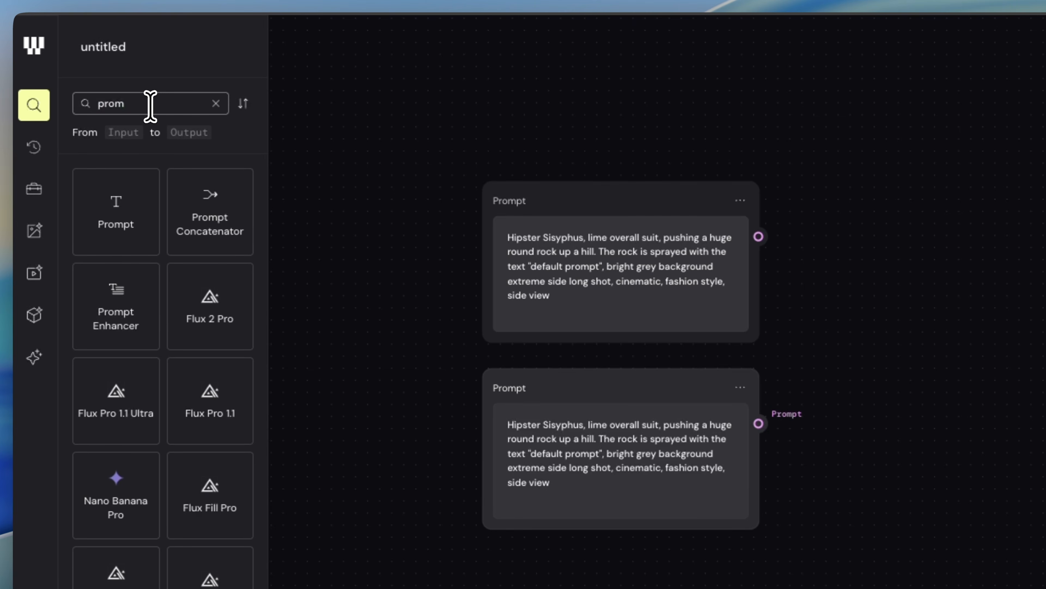
{"action": "type", "text": "pt"}
{"action": "left_click_drag", "start_coordinate": [203, 192], "coordinate": [855, 382]}
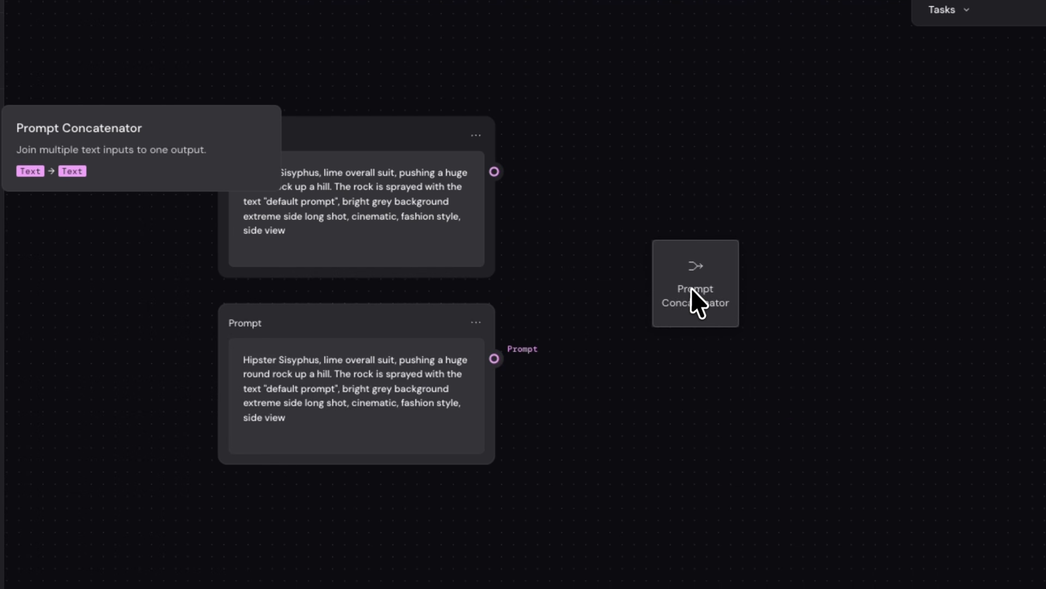
{"action": "left_click_drag", "start_coordinate": [692, 289], "coordinate": [701, 278]}
{"action": "left_click_drag", "start_coordinate": [784, 295], "coordinate": [658, 209]}
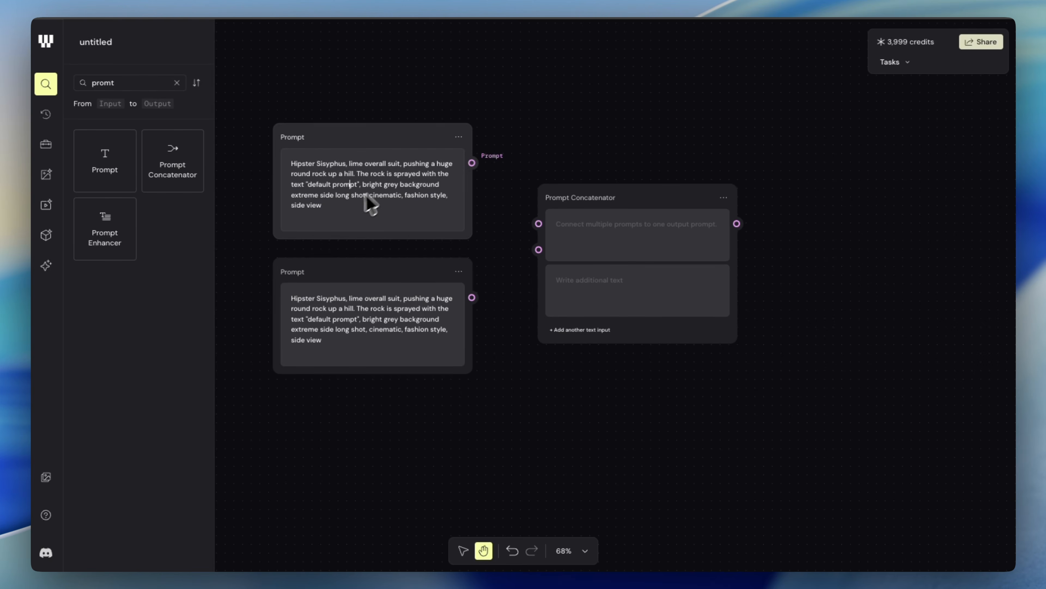
- Replace the upper prompt with "Front view." and the lower with "An ultra-realistic black-and-white photograph of a straight high ball glass with sparkling water."
{"action": "left_click_drag", "start_coordinate": [316, 202], "coordinate": [287, 166]}
{"action": "type", "text": "Front view."}
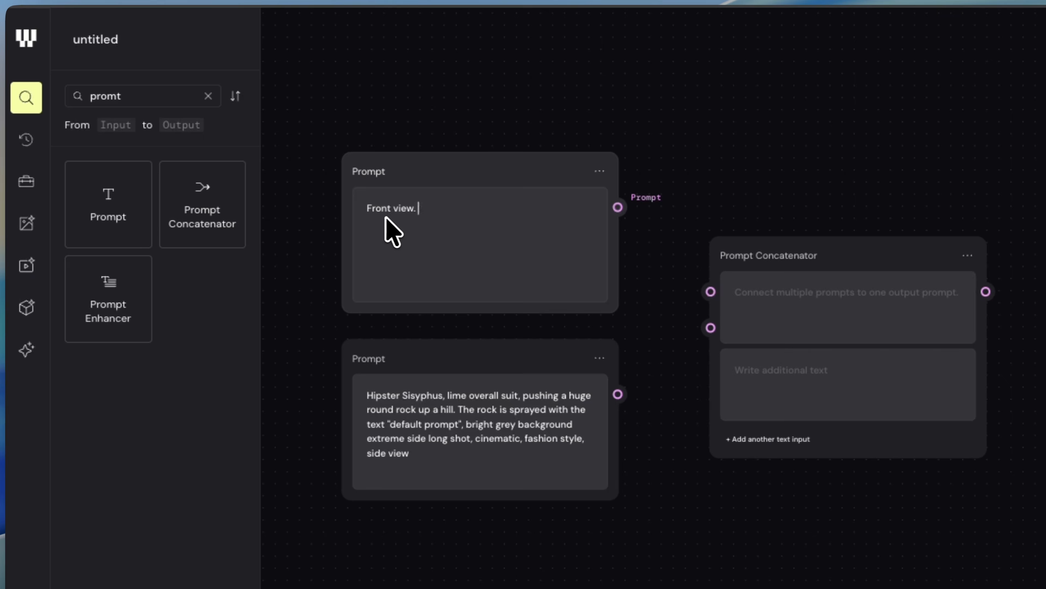
{"action": "left_click", "coordinate": [432, 454]}
{"action": "left_click_drag", "start_coordinate": [391, 390], "coordinate": [336, 333]}
{"action": "type", "text": "An ultra-realistic black-and-white photograph of a straight high ball glass with sparkling water."}
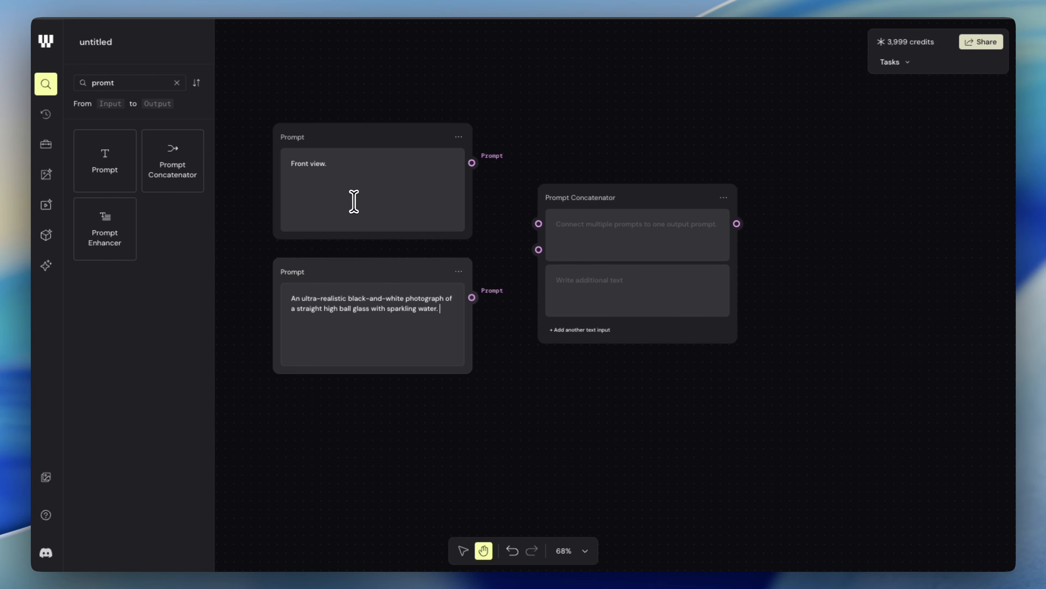
- Compare the camera-view text in the upper Prompt node with the subject description in the lower one
{"action": "left_click_drag", "start_coordinate": [341, 164], "coordinate": [277, 159]}
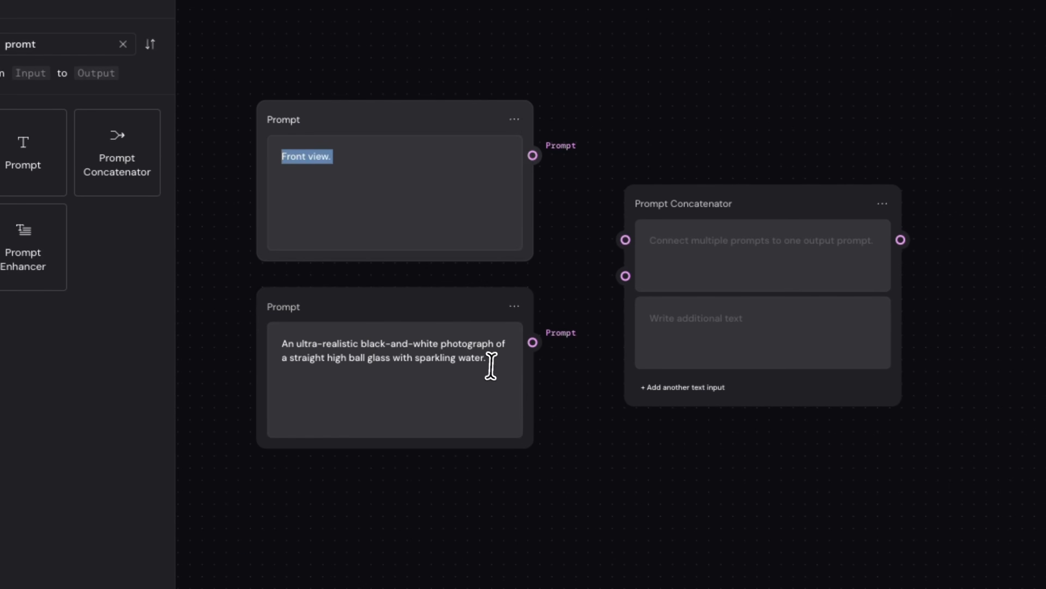
{"action": "left_click_drag", "start_coordinate": [491, 366], "coordinate": [276, 334]}
{"action": "left_click", "coordinate": [364, 210]}
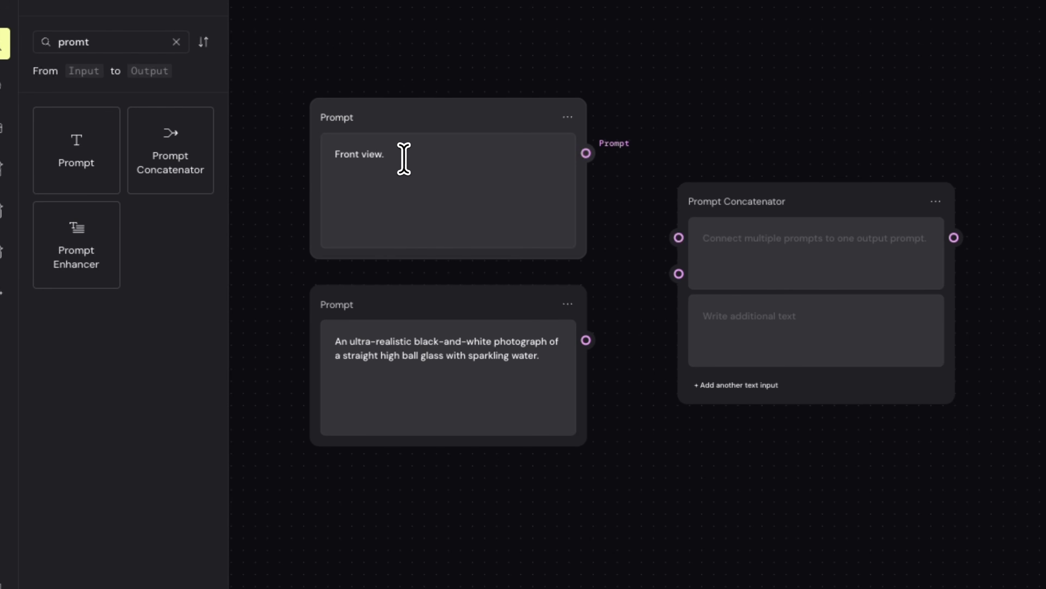
{"action": "left_click", "coordinate": [543, 355]}
{"action": "left_click", "coordinate": [420, 173]}
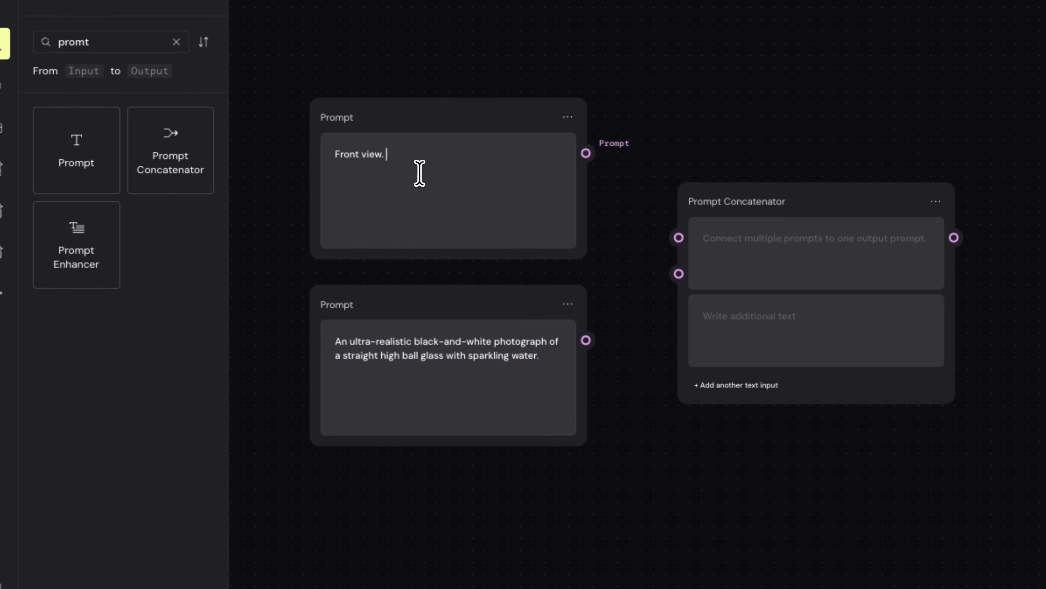
{"action": "left_click_drag", "start_coordinate": [411, 159], "coordinate": [340, 157]}
{"action": "left_click", "coordinate": [419, 169]}
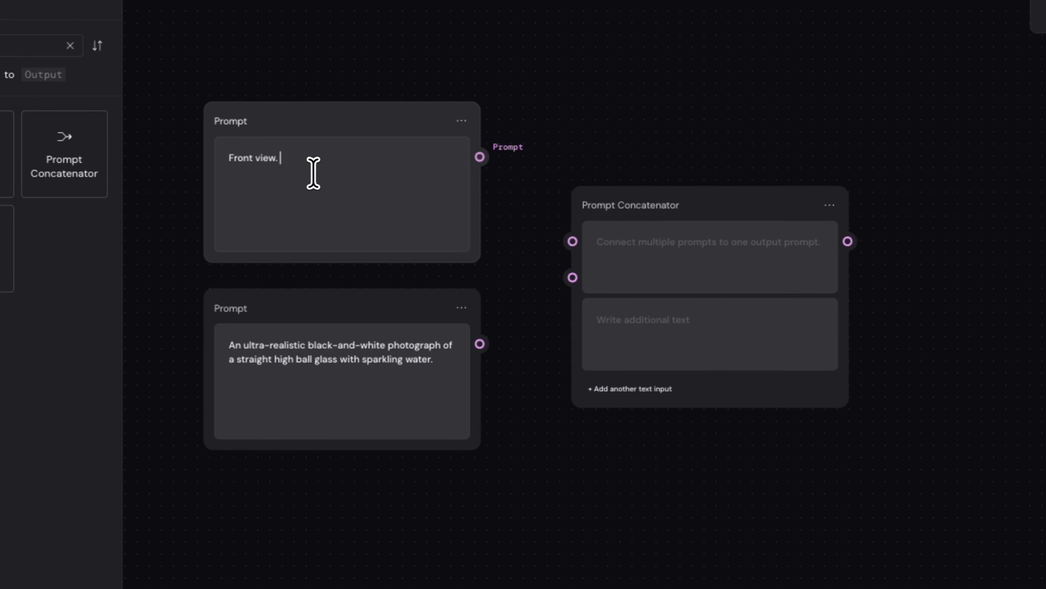
- Connect the upper Prompt node to the concatenator's Prompt 1 input and the lower one to Prompt 2
{"action": "left_click_drag", "start_coordinate": [477, 159], "coordinate": [567, 242]}
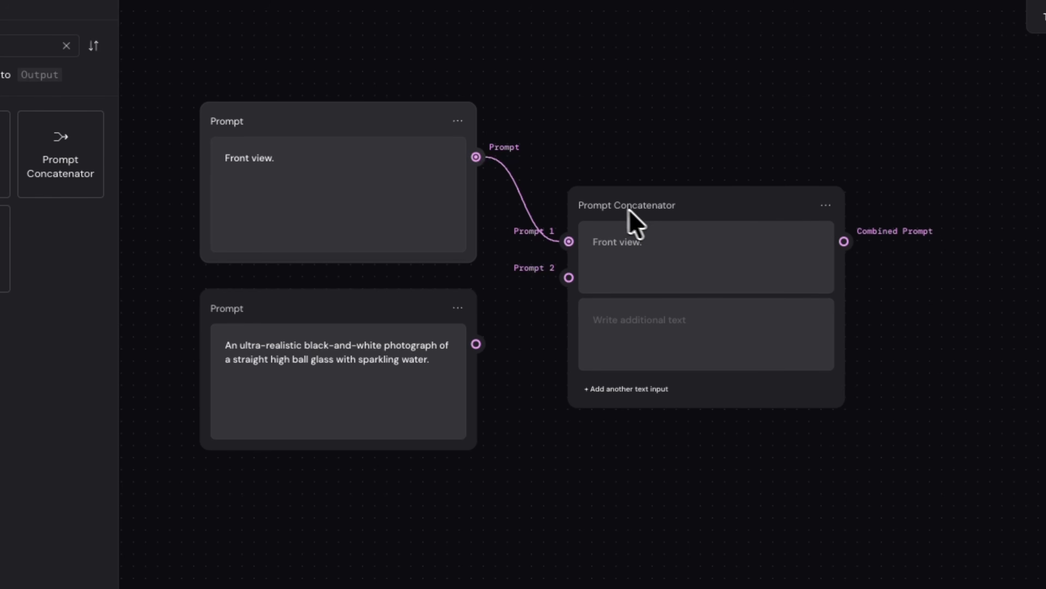
{"action": "left_click_drag", "start_coordinate": [476, 349], "coordinate": [493, 341]}
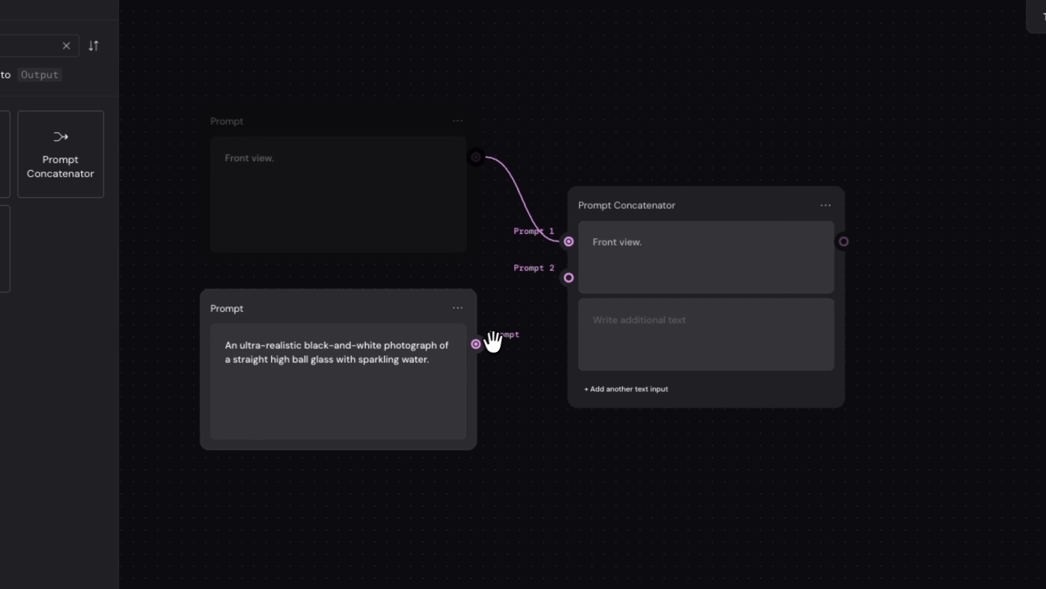
{"action": "left_click_drag", "start_coordinate": [535, 304], "coordinate": [568, 277]}
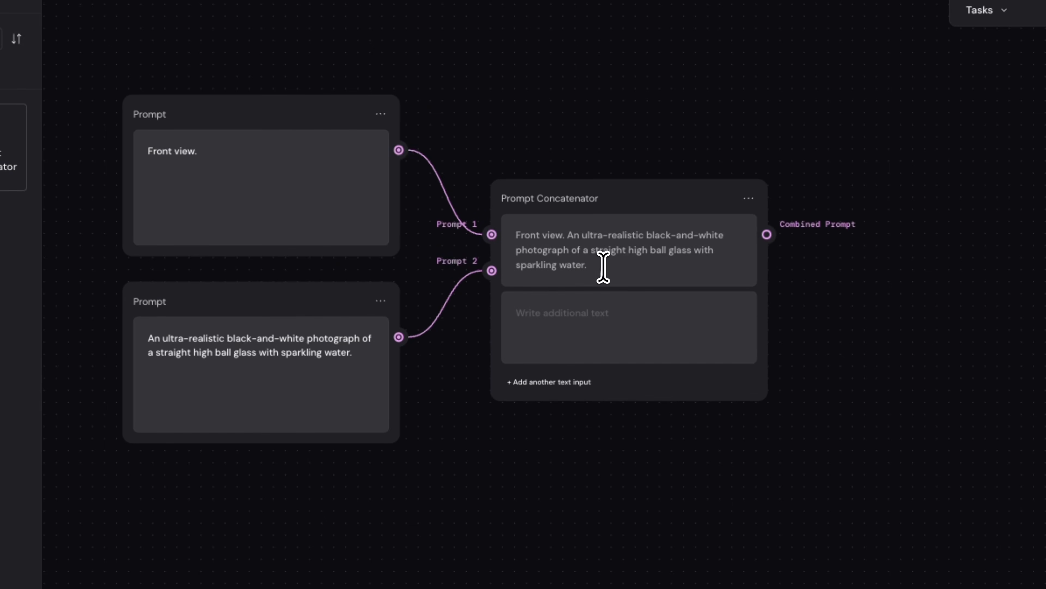
- Check how the two source prompts are joined in the Prompt Concatenator's combined text
{"action": "left_click_drag", "start_coordinate": [567, 238], "coordinate": [535, 238]}
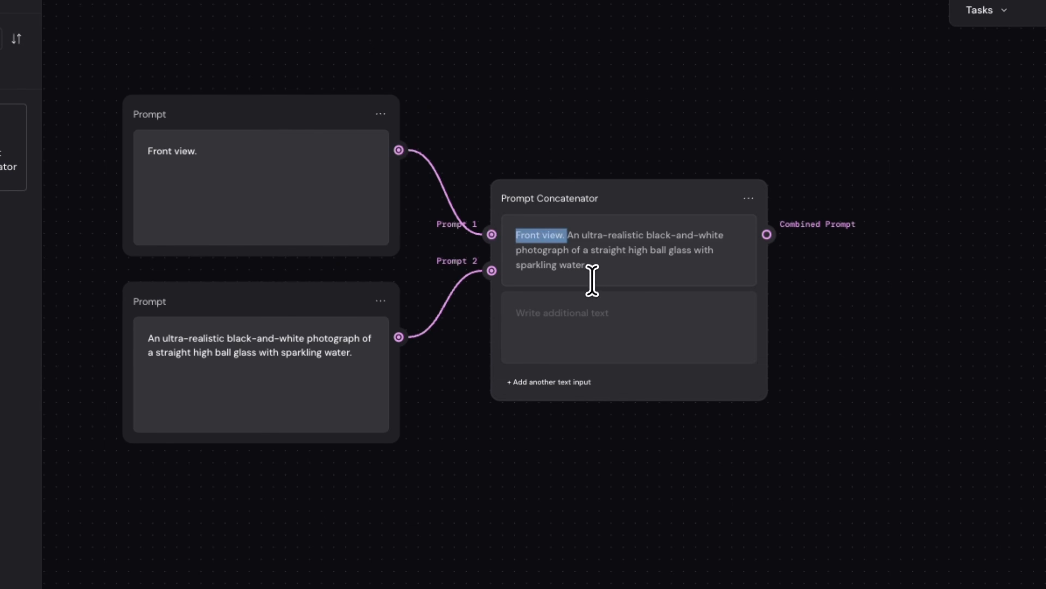
{"action": "left_click_drag", "start_coordinate": [589, 264], "coordinate": [567, 234]}
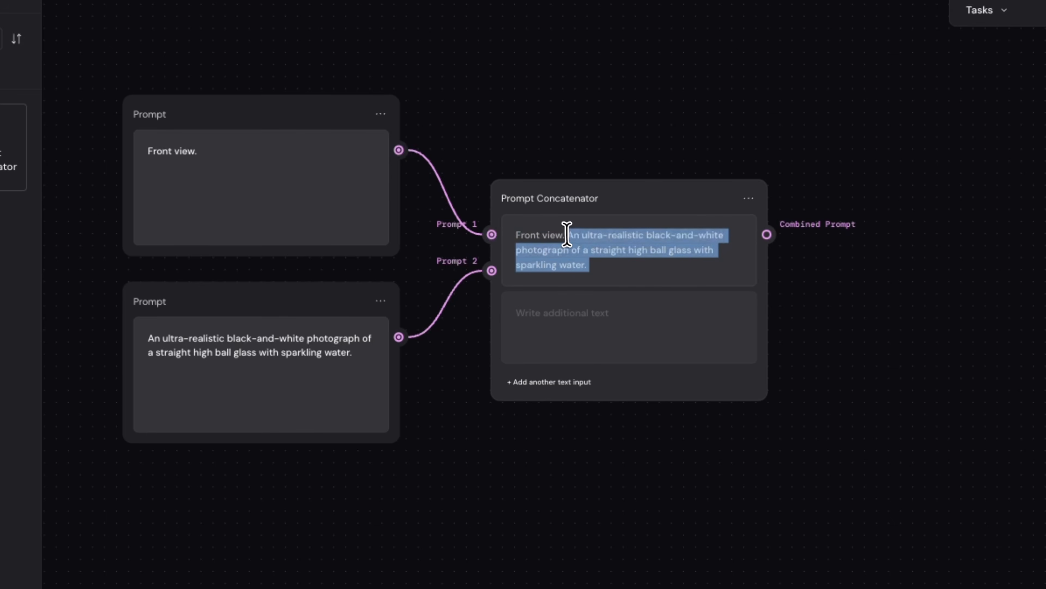
{"action": "left_click_drag", "start_coordinate": [532, 536], "coordinate": [472, 556]}
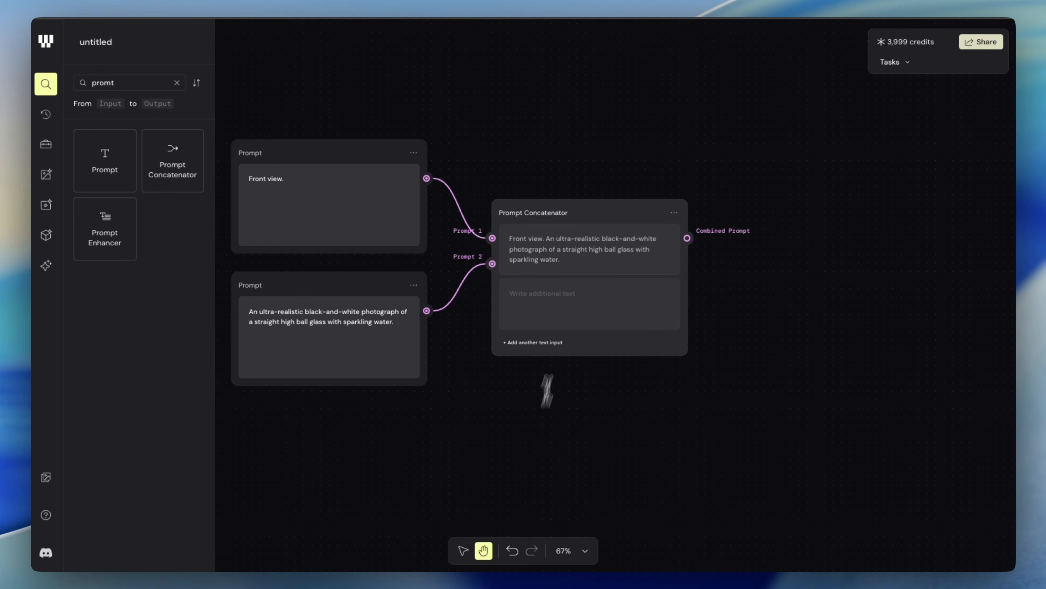
{"action": "left_click_drag", "start_coordinate": [574, 262], "coordinate": [507, 238]}
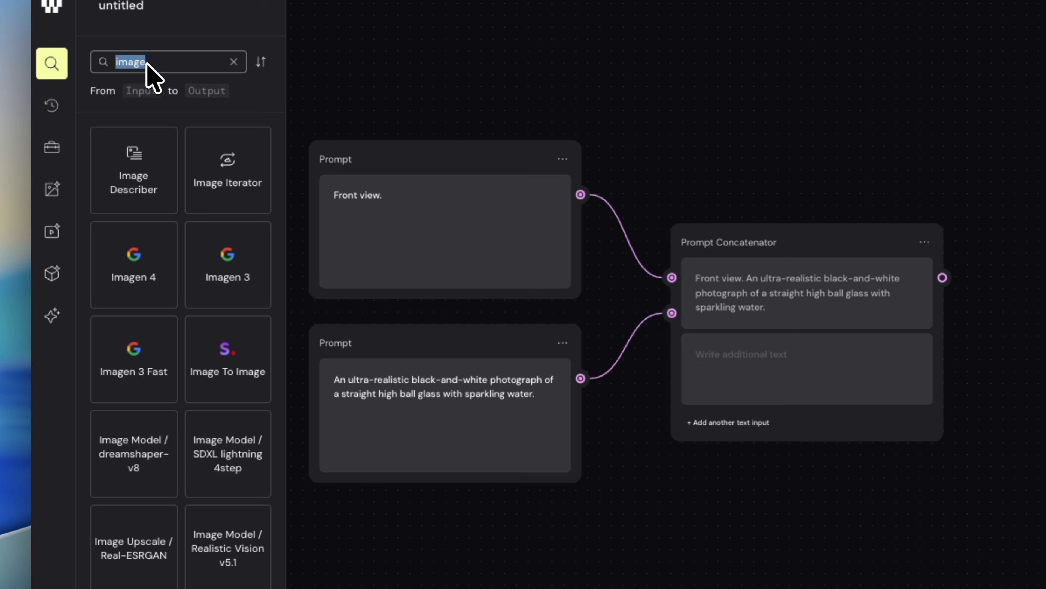
- Search the node library for "image", browse the image models, and add an Imagen 3 node to the right of the Prompt Concatenator
{"action": "scroll", "coordinate": [211, 483], "scroll_direction": "down", "scroll_amount": 10}
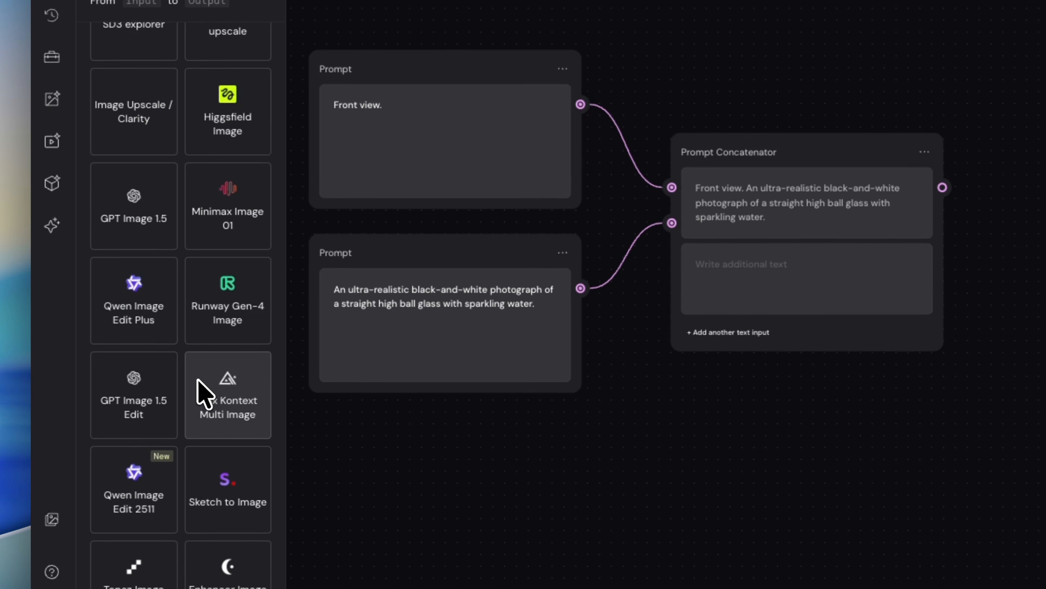
{"action": "scroll", "coordinate": [198, 391], "scroll_direction": "down", "scroll_amount": 2}
{"action": "mouse_move", "coordinate": [198, 392]}
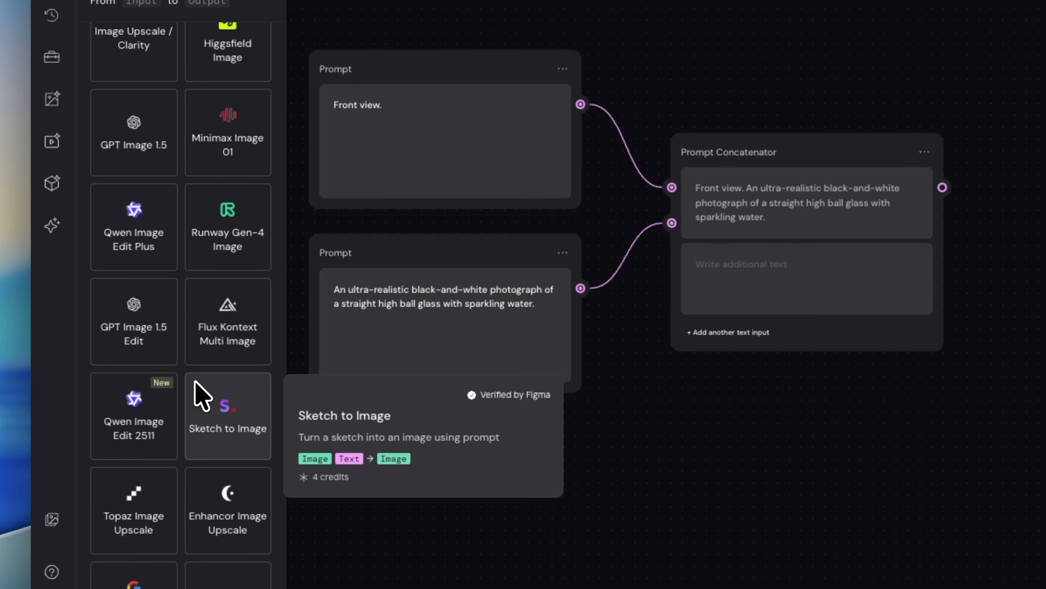
{"action": "scroll", "coordinate": [202, 391], "scroll_direction": "up", "scroll_amount": 4}
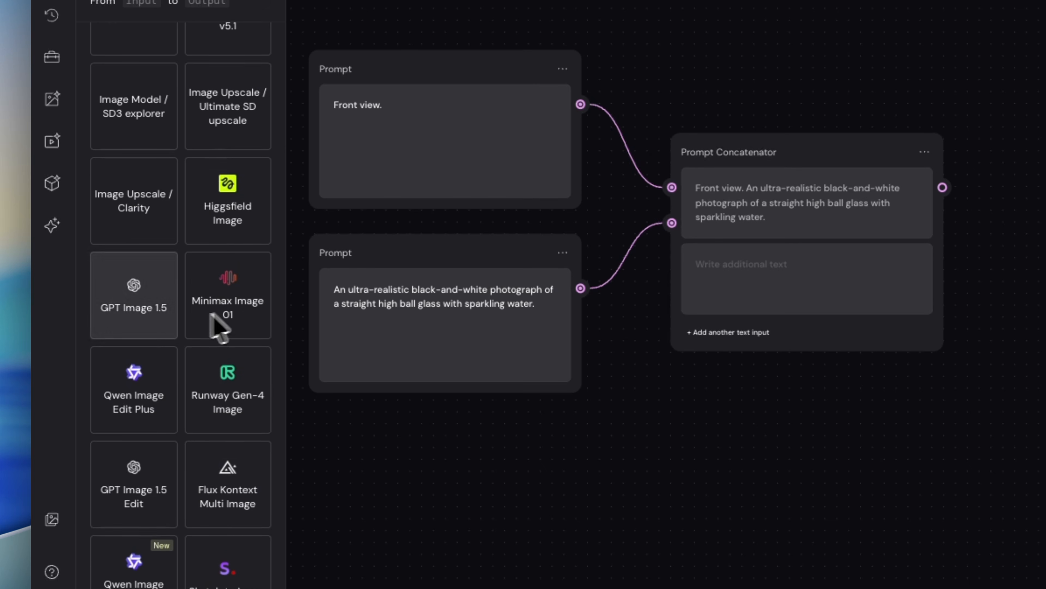
{"action": "scroll", "coordinate": [215, 384], "scroll_direction": "up", "scroll_amount": 8}
{"action": "scroll", "coordinate": [186, 386], "scroll_direction": "up", "scroll_amount": 2}
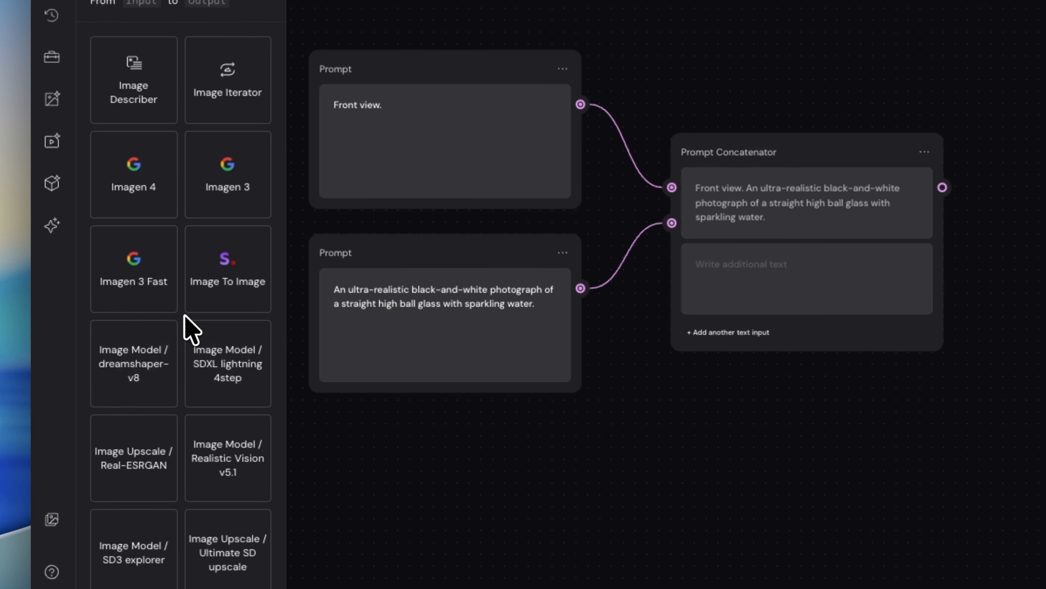
{"action": "mouse_move", "coordinate": [222, 210]}
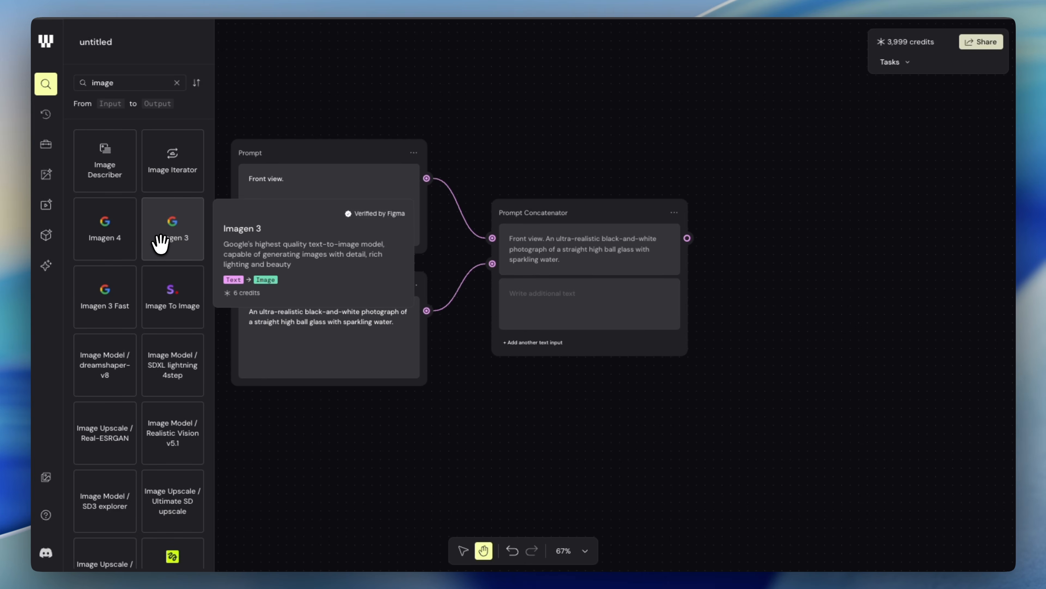
{"action": "left_click_drag", "start_coordinate": [161, 243], "coordinate": [771, 206]}
{"action": "left_click_drag", "start_coordinate": [635, 437], "coordinate": [504, 431]}
- Connect the concatenator's Combined Prompt output to the Google Imagen 3 Prompt input and move the model node further right
{"action": "left_click_drag", "start_coordinate": [551, 231], "coordinate": [600, 229]}
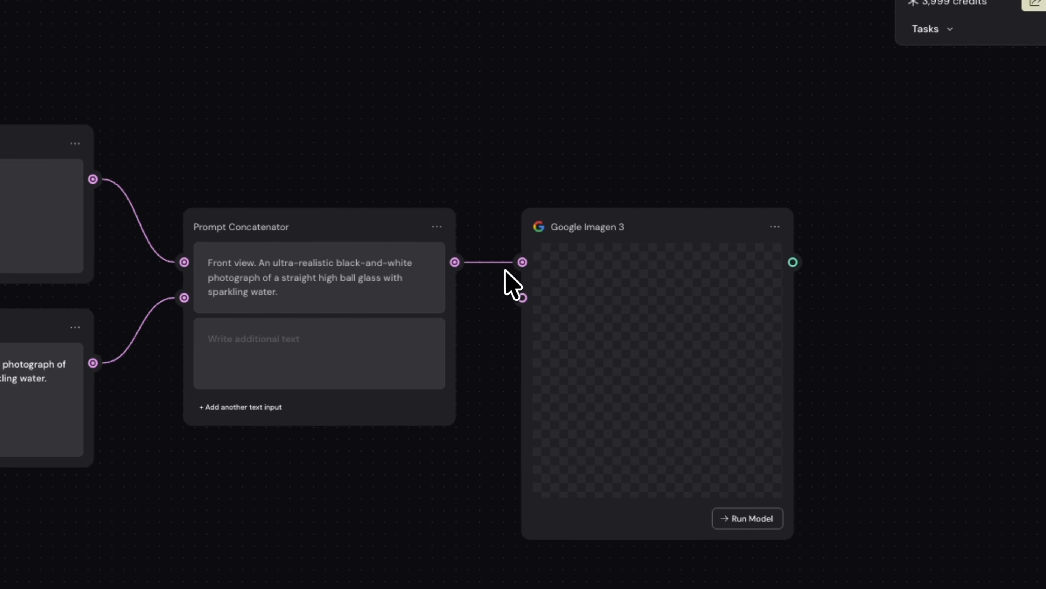
{"action": "left_click_drag", "start_coordinate": [693, 215], "coordinate": [729, 210]}
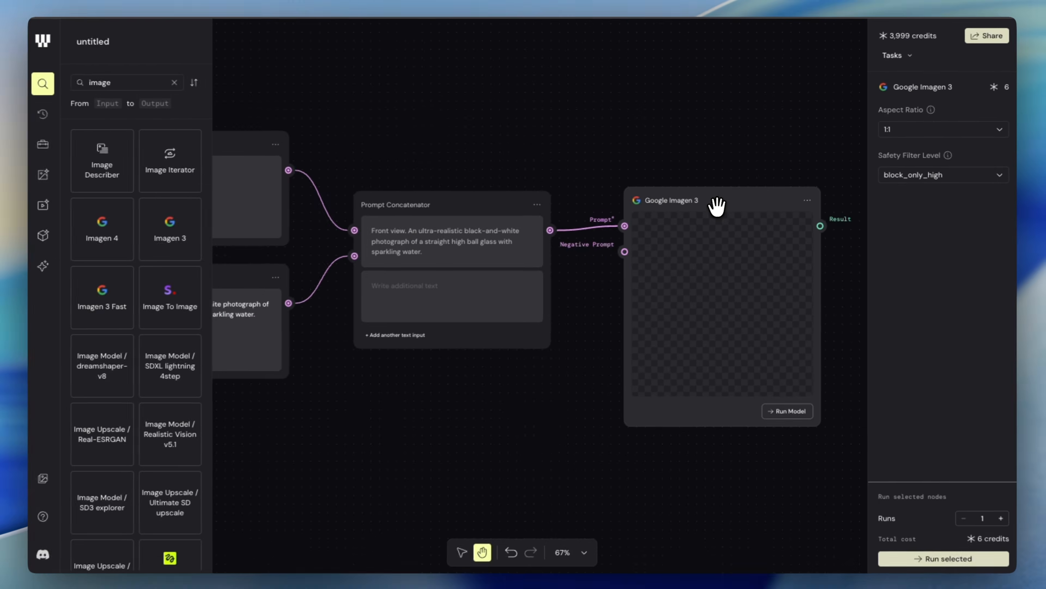
{"action": "left_click_drag", "start_coordinate": [288, 528], "coordinate": [439, 564]}
- Run the Google Imagen 3 model to generate the front-view glass image
{"action": "left_click_drag", "start_coordinate": [539, 444], "coordinate": [316, 415]}
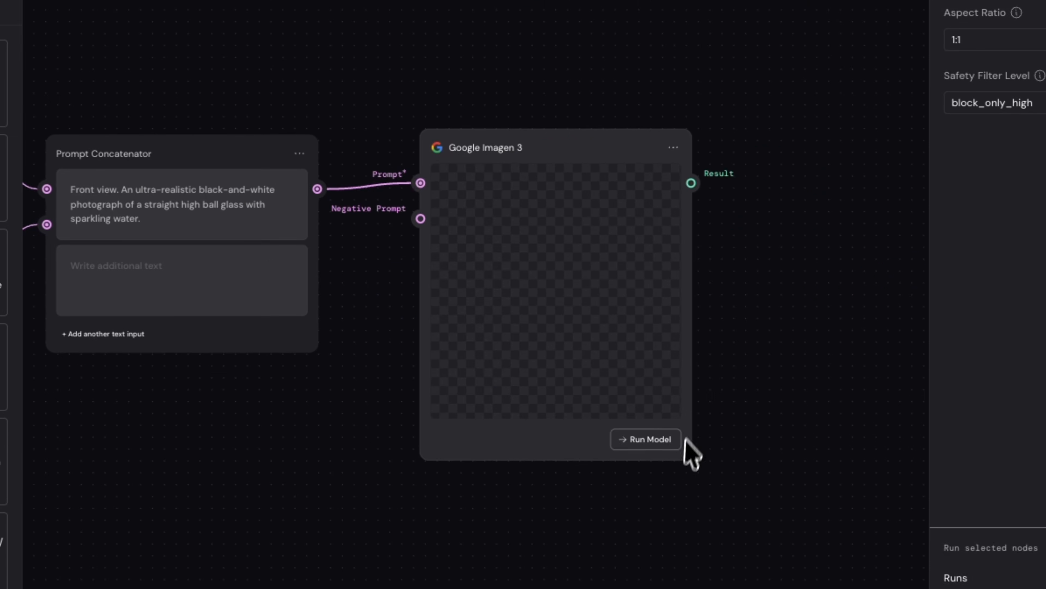
{"action": "left_click_drag", "start_coordinate": [701, 473], "coordinate": [664, 468]}
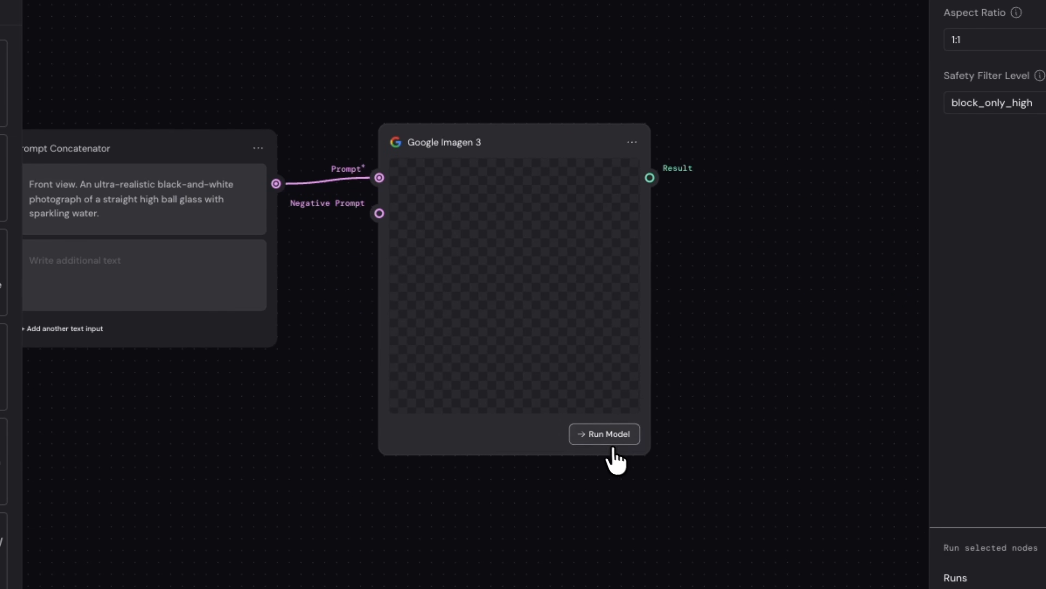
{"action": "left_click", "coordinate": [610, 435]}
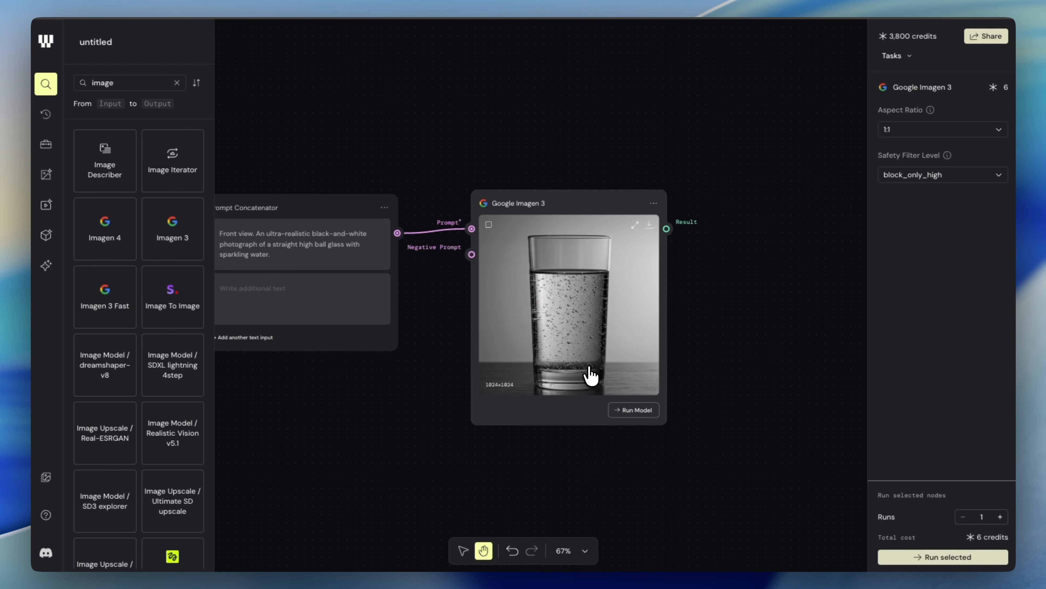
{"action": "left_click_drag", "start_coordinate": [656, 153], "coordinate": [582, 147]}
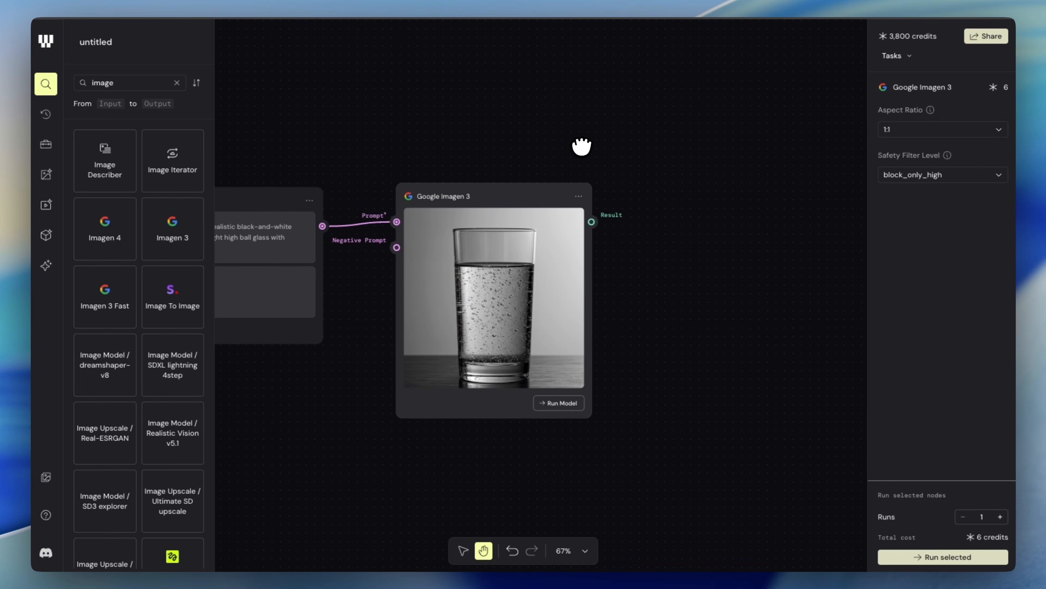
- Switch to the ChatGPT conversation and review the tilted-glass image and the original low-angle prompt with its result
{"action": "mouse_move", "coordinate": [528, 332]}
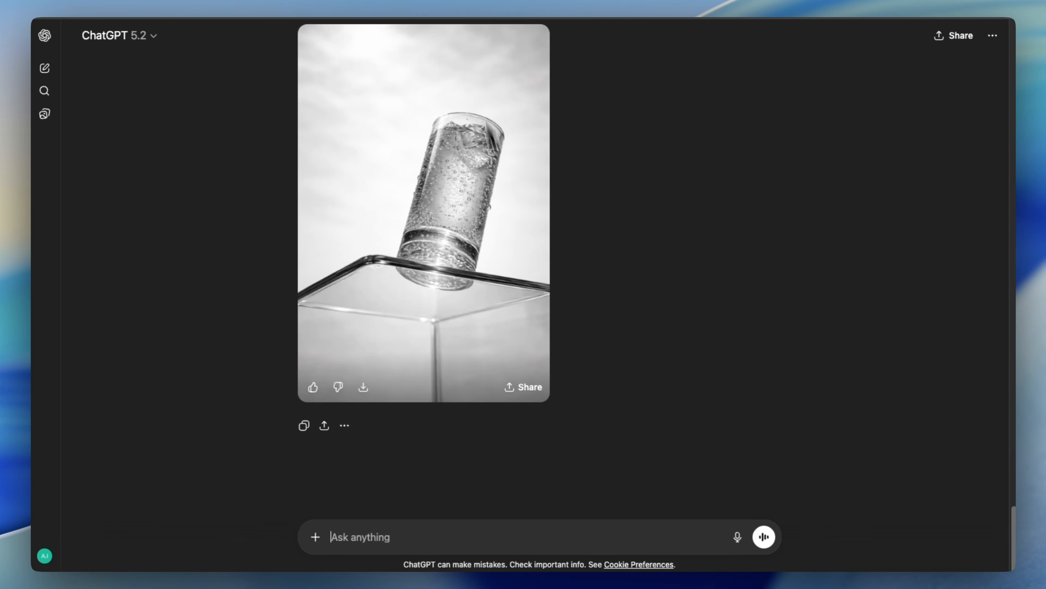
{"action": "scroll", "coordinate": [460, 273], "scroll_direction": "down", "scroll_amount": 15}
{"action": "scroll", "coordinate": [519, 268], "scroll_direction": "down", "scroll_amount": 15}
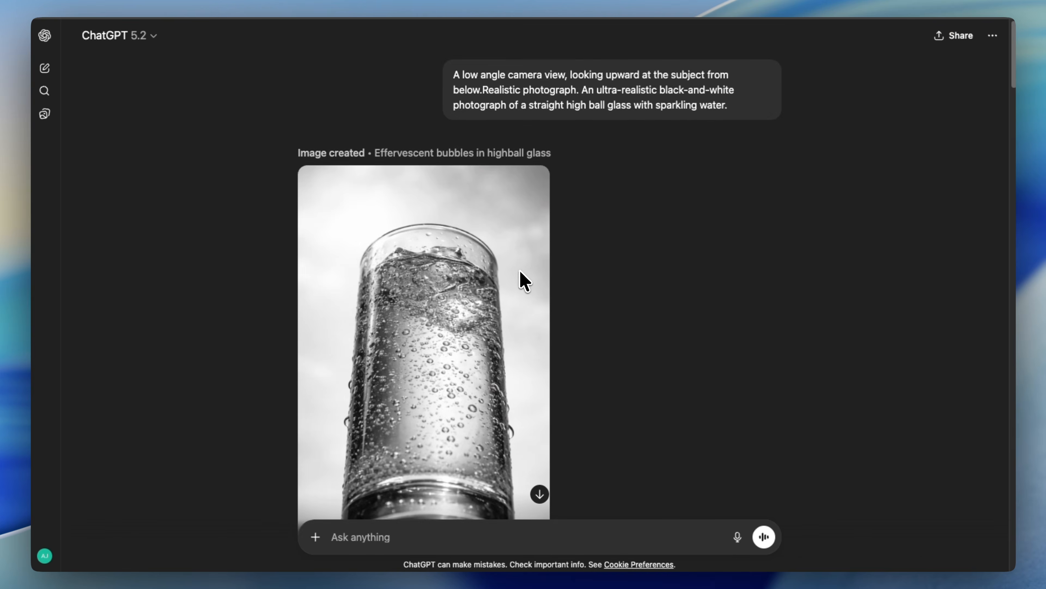
{"action": "scroll", "coordinate": [520, 274], "scroll_direction": "down", "scroll_amount": 5}
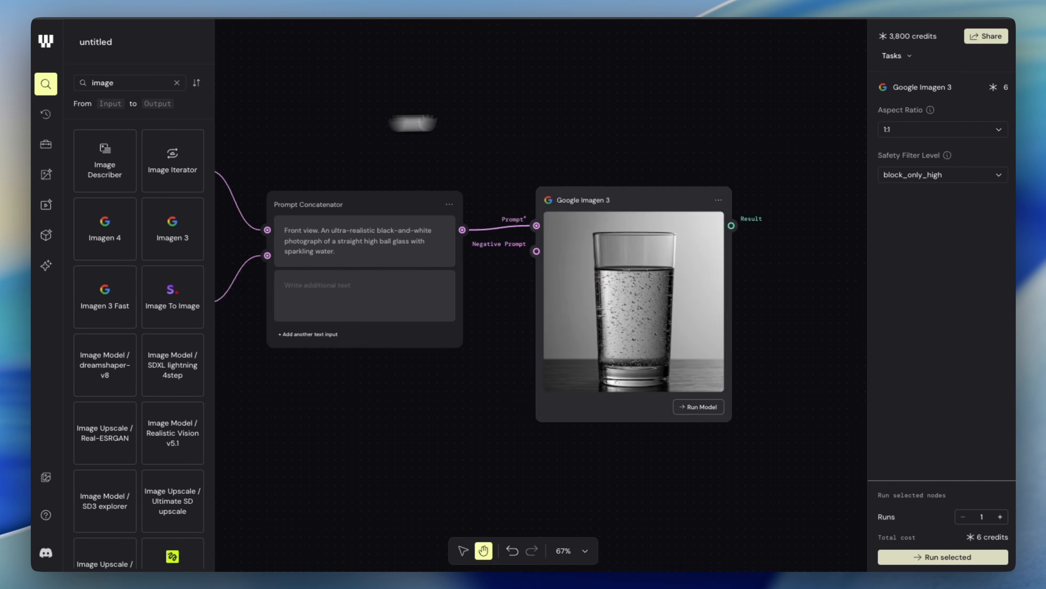
- Search the node library for "rodin" and add a Rodin node beside the Google Imagen 3 node, aligned with it
{"action": "left_click_drag", "start_coordinate": [412, 119], "coordinate": [170, 132]}
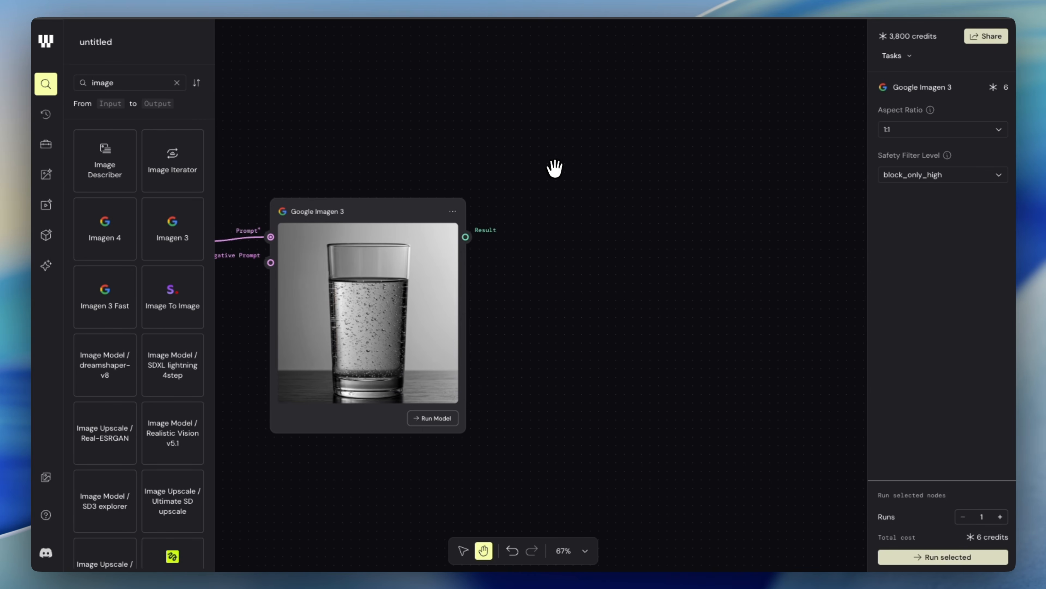
{"action": "left_click_drag", "start_coordinate": [555, 169], "coordinate": [622, 160]}
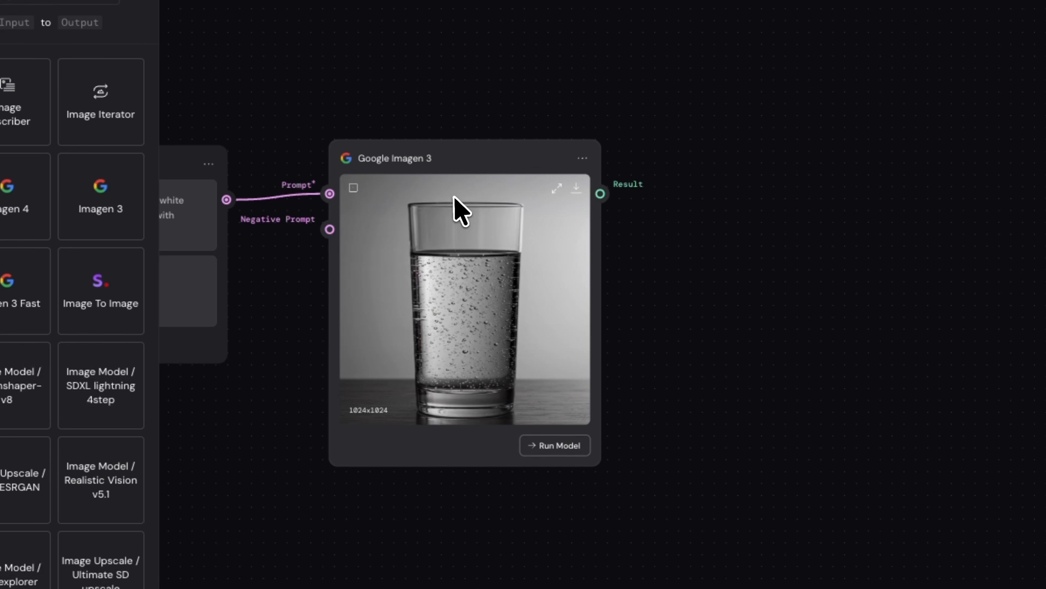
{"action": "left_click_drag", "start_coordinate": [607, 285], "coordinate": [516, 289]}
{"action": "double_click", "coordinate": [178, 109]}
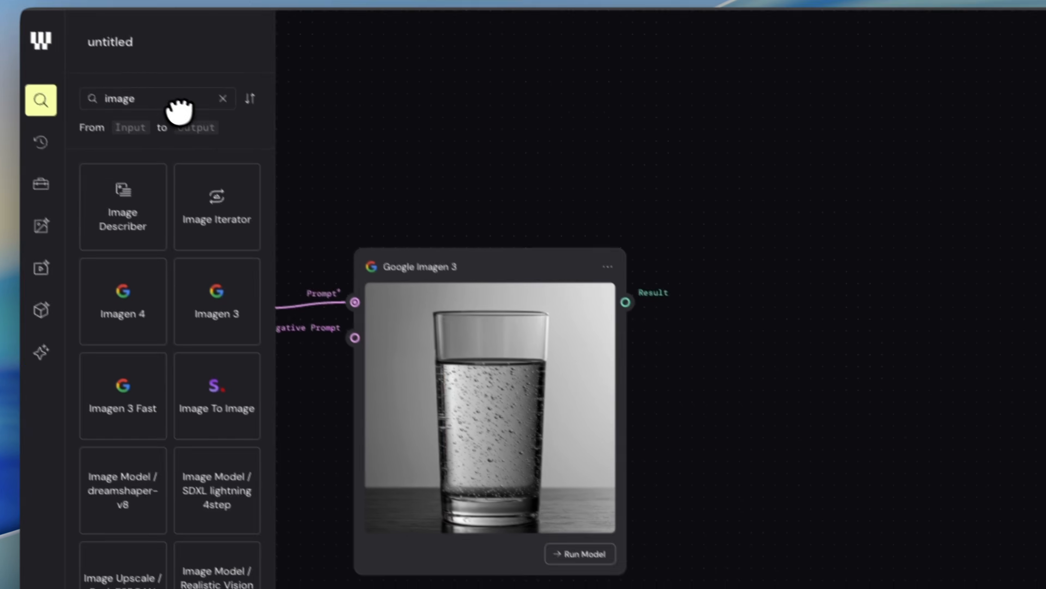
{"action": "type", "text": "rodin"}
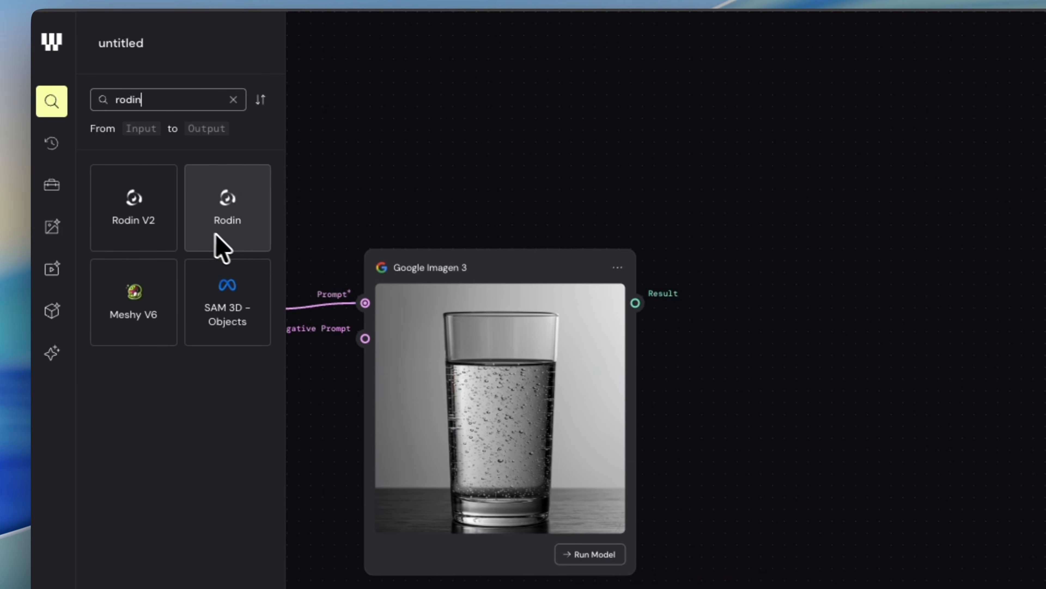
{"action": "mouse_move", "coordinate": [155, 176]}
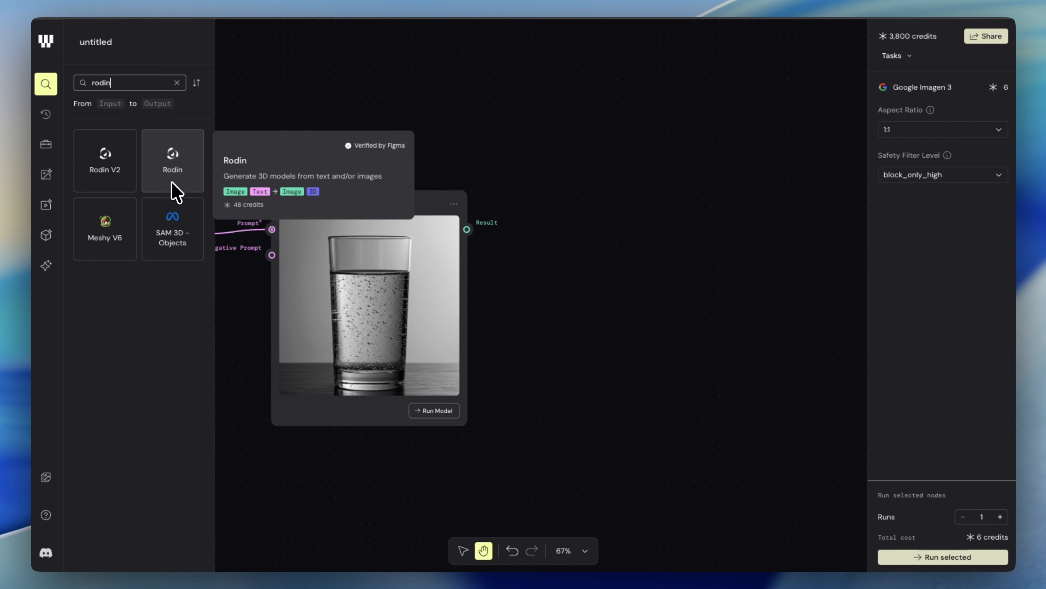
{"action": "left_click_drag", "start_coordinate": [173, 185], "coordinate": [668, 250]}
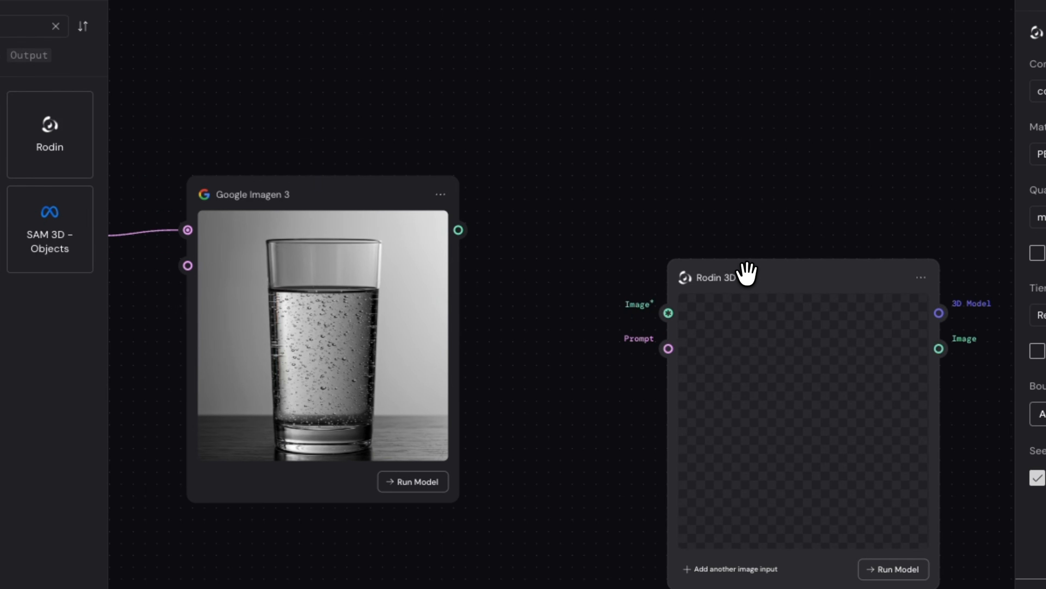
{"action": "left_click_drag", "start_coordinate": [746, 272], "coordinate": [660, 187]}
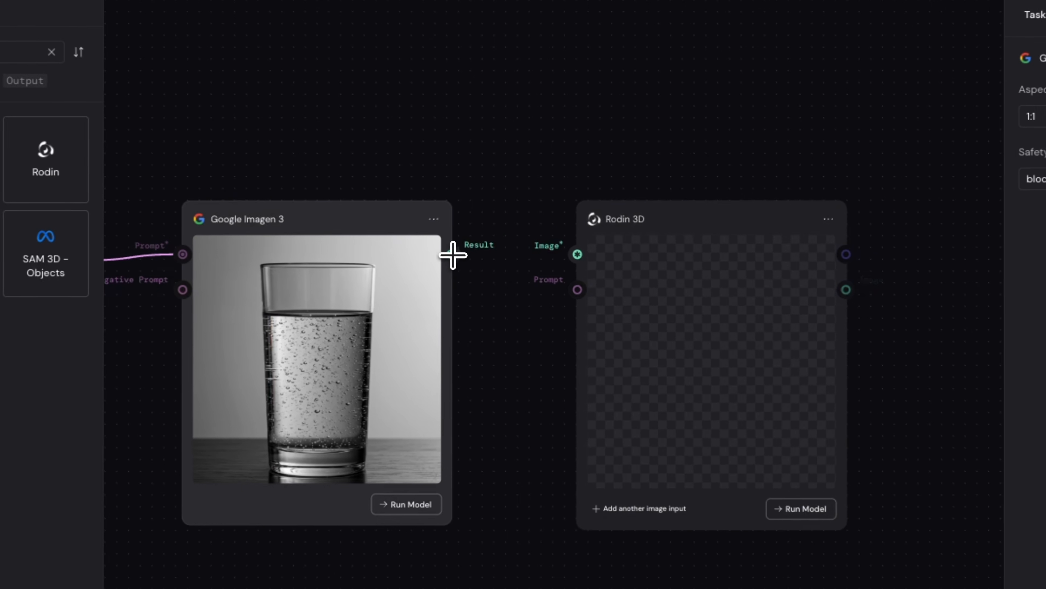
- Connect the Imagen 3 Result output to Rodin 3D's Image input and the highball glass description prompt to its Prompt input
{"action": "left_click_drag", "start_coordinate": [467, 230], "coordinate": [572, 245]}
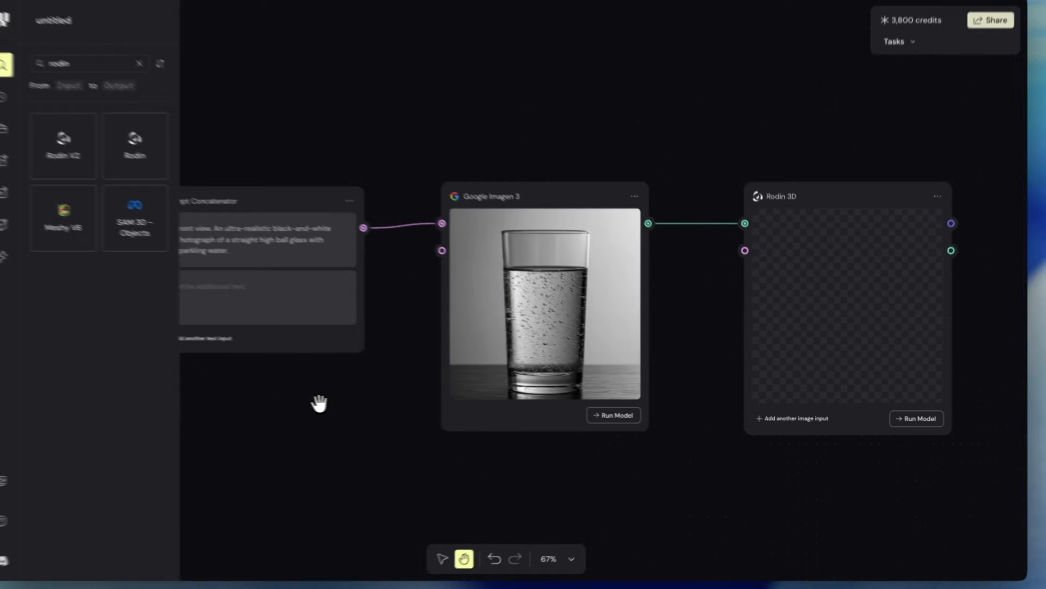
{"action": "left_click_drag", "start_coordinate": [319, 404], "coordinate": [707, 385]}
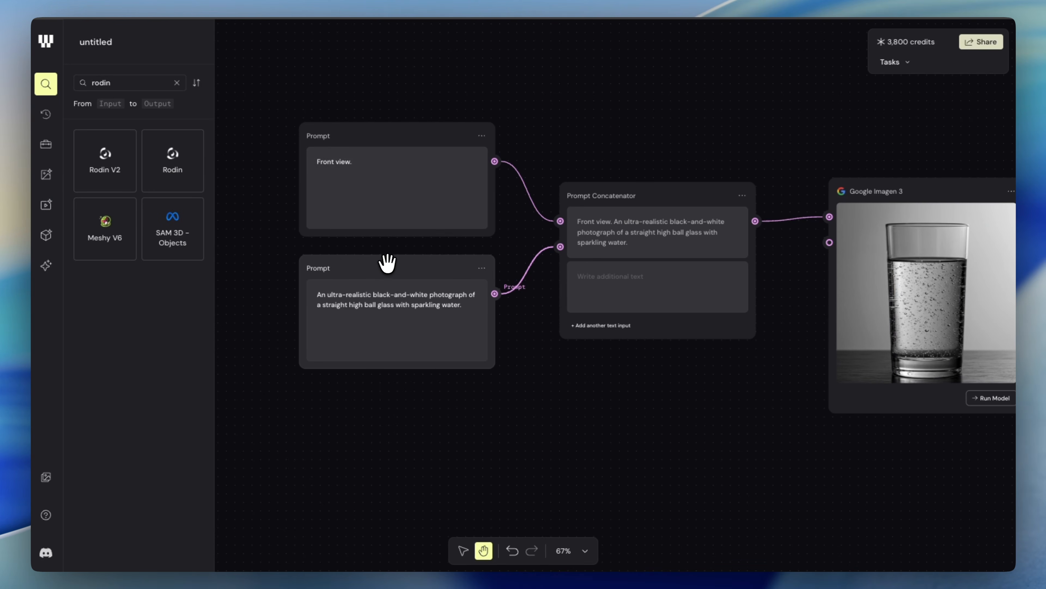
{"action": "left_click_drag", "start_coordinate": [387, 263], "coordinate": [383, 320]}
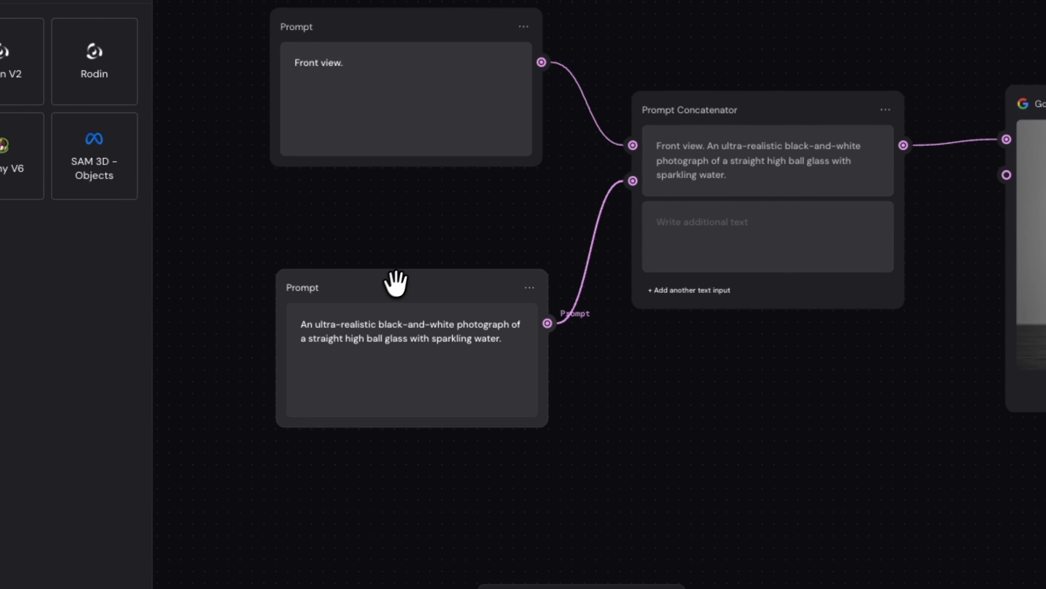
{"action": "left_click_drag", "start_coordinate": [507, 341], "coordinate": [290, 323]}
{"action": "left_click", "coordinate": [496, 358]}
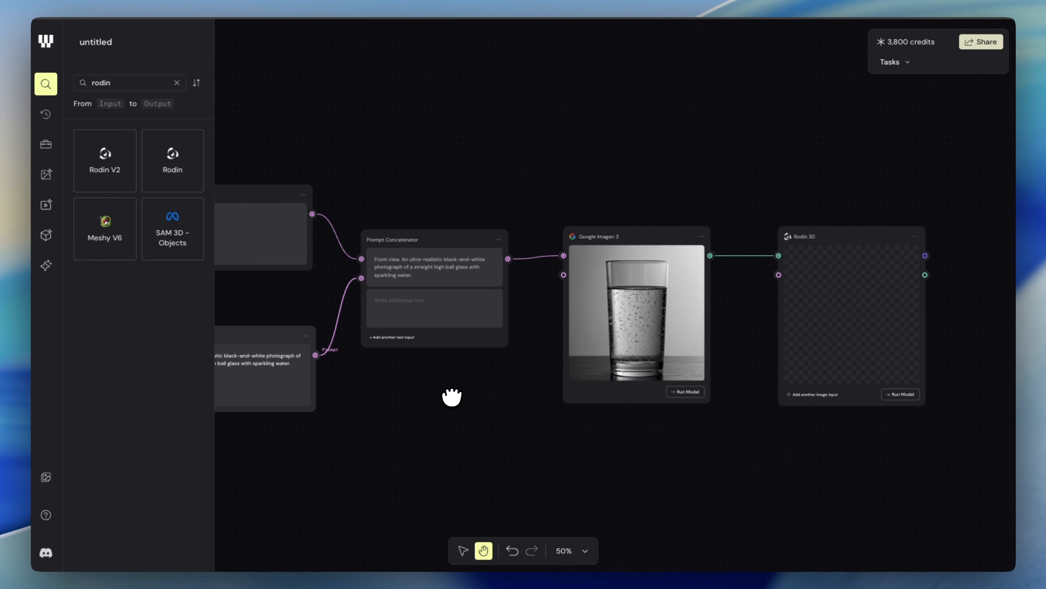
{"action": "scroll", "coordinate": [453, 398], "scroll_direction": "down", "scroll_amount": 4}
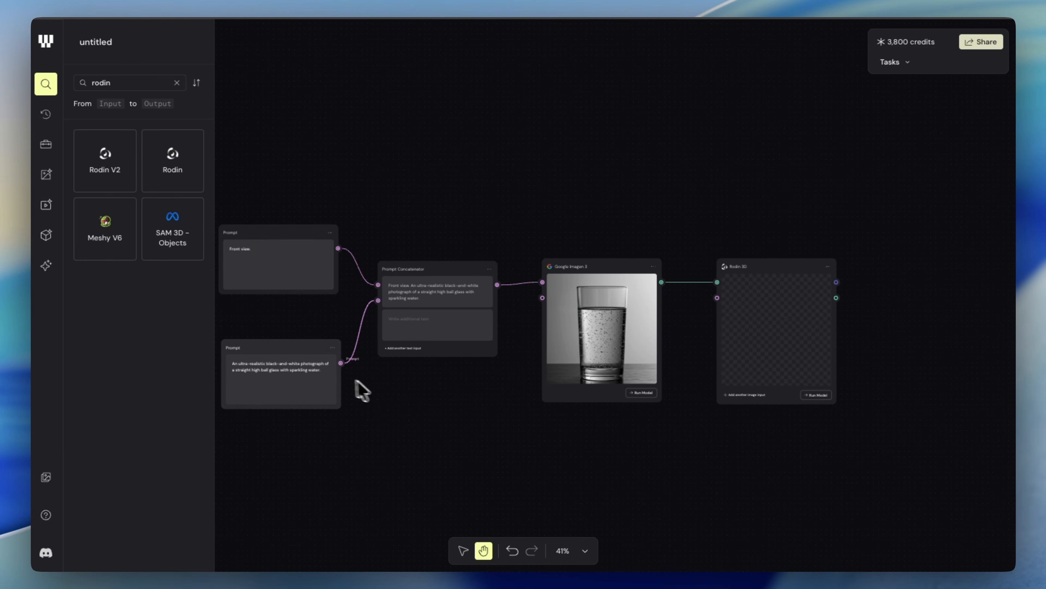
{"action": "left_click_drag", "start_coordinate": [341, 363], "coordinate": [690, 327]}
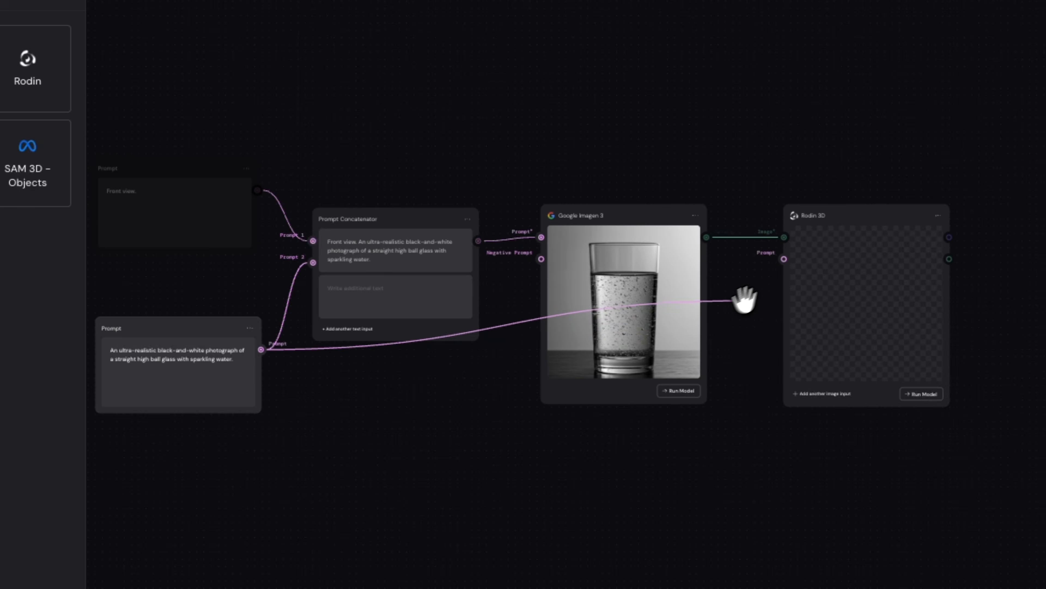
{"action": "left_click_drag", "start_coordinate": [745, 300], "coordinate": [784, 260]}
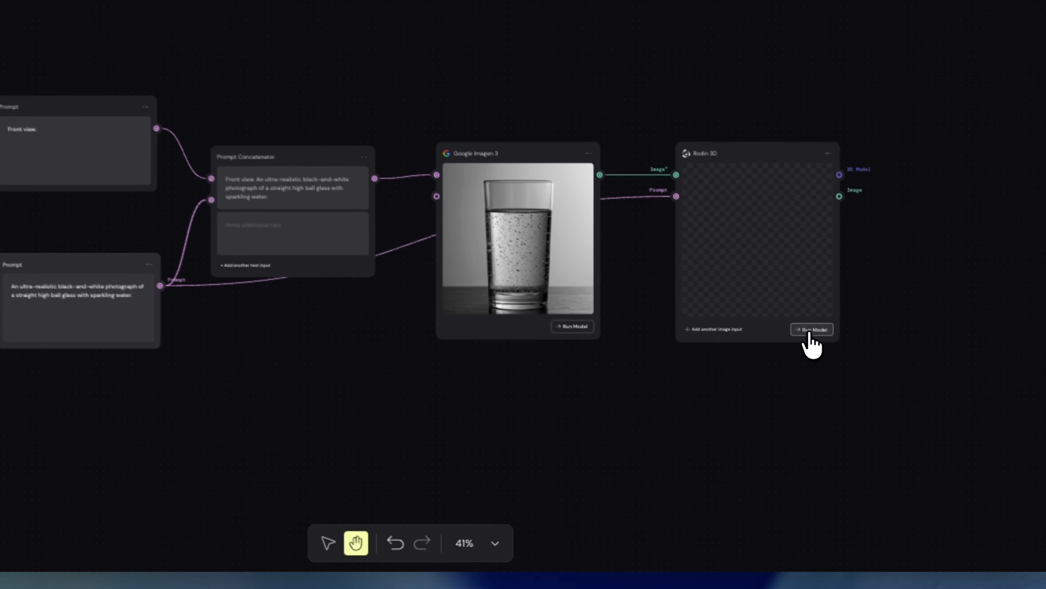
- Run the Rodin 3D model and examine the generated 3D glass up close and from a distance in the node preview
{"action": "left_click", "coordinate": [816, 394]}
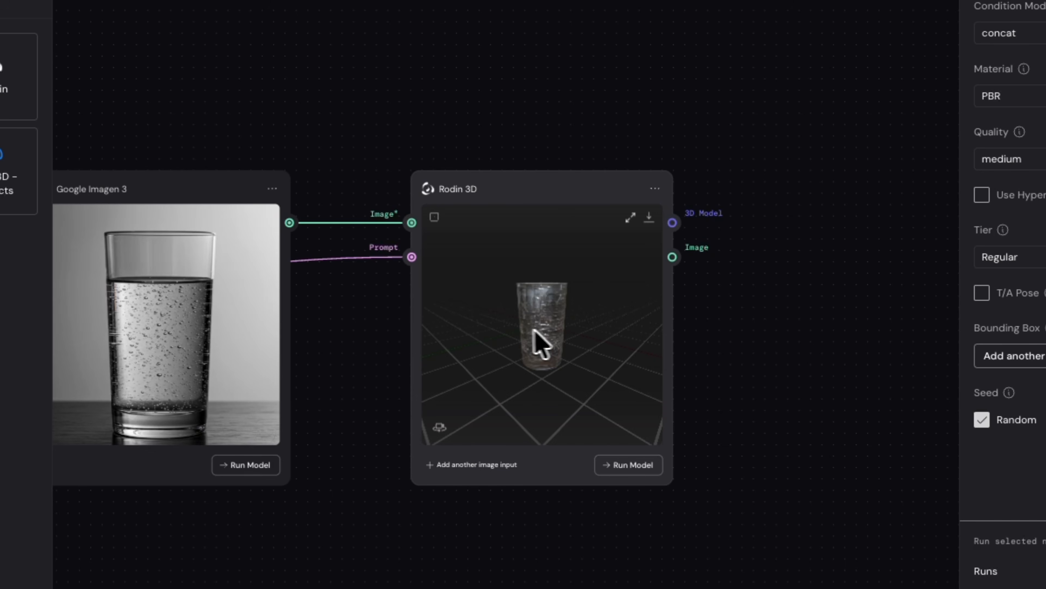
{"action": "scroll", "coordinate": [512, 339], "scroll_direction": "up", "scroll_amount": 6}
{"action": "scroll", "coordinate": [544, 334], "scroll_direction": "down", "scroll_amount": 8}
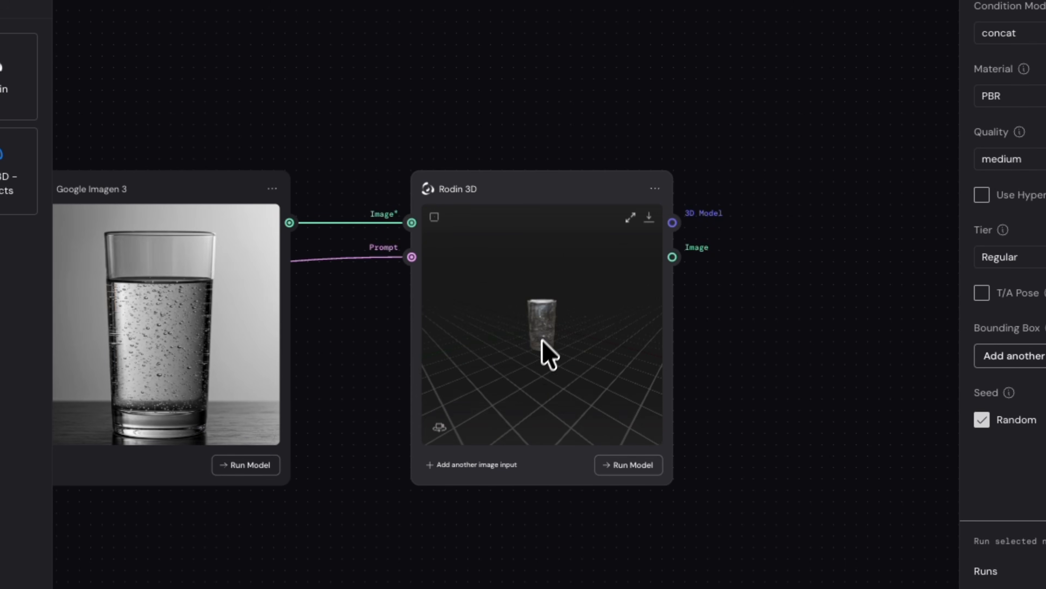
{"action": "mouse_move", "coordinate": [540, 371]}
{"action": "left_mouse_down"}
{"action": "mouse_move", "coordinate": [542, 334]}
{"action": "mouse_move", "coordinate": [540, 363]}
{"action": "left_mouse_up"}
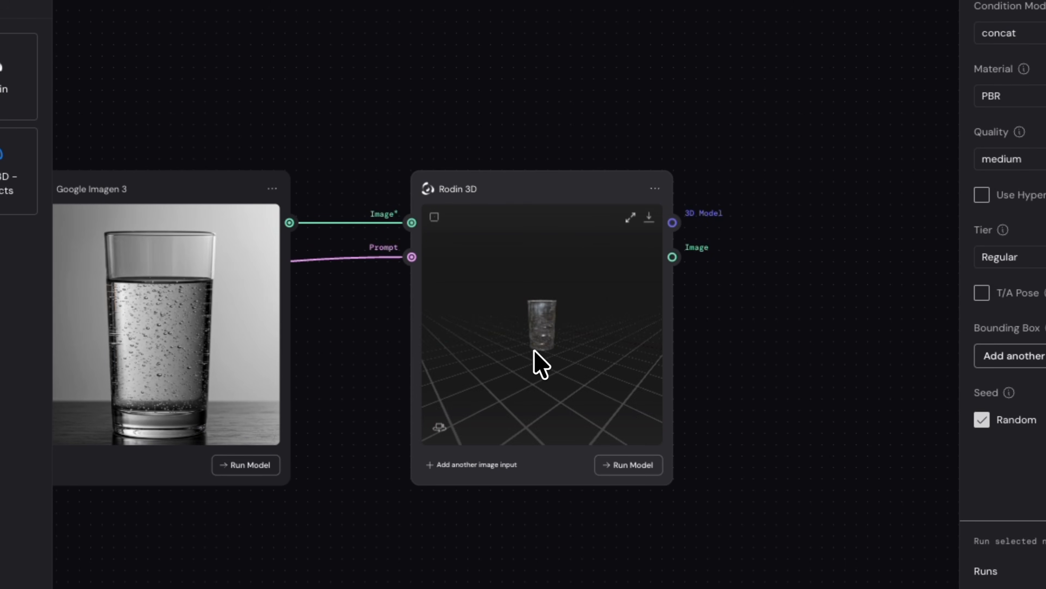
{"action": "scroll", "coordinate": [550, 348], "scroll_direction": "up", "scroll_amount": 8}
{"action": "scroll", "coordinate": [544, 335], "scroll_direction": "down", "scroll_amount": 3}
{"action": "scroll", "coordinate": [543, 339], "scroll_direction": "down", "scroll_amount": 10}
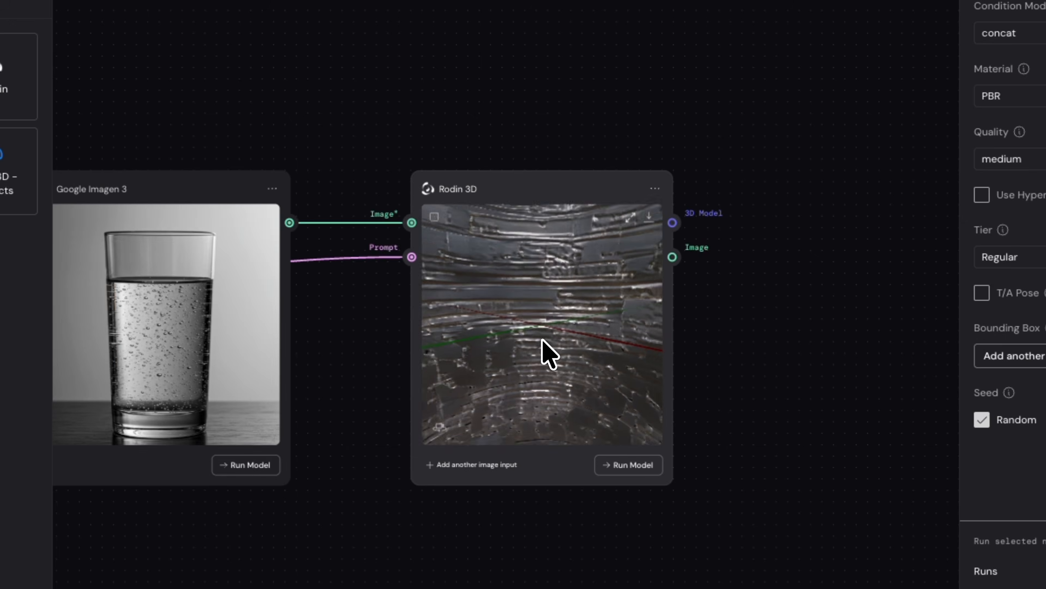
{"action": "scroll", "coordinate": [541, 340], "scroll_direction": "up", "scroll_amount": 3}
{"action": "scroll", "coordinate": [543, 340], "scroll_direction": "up", "scroll_amount": 8}
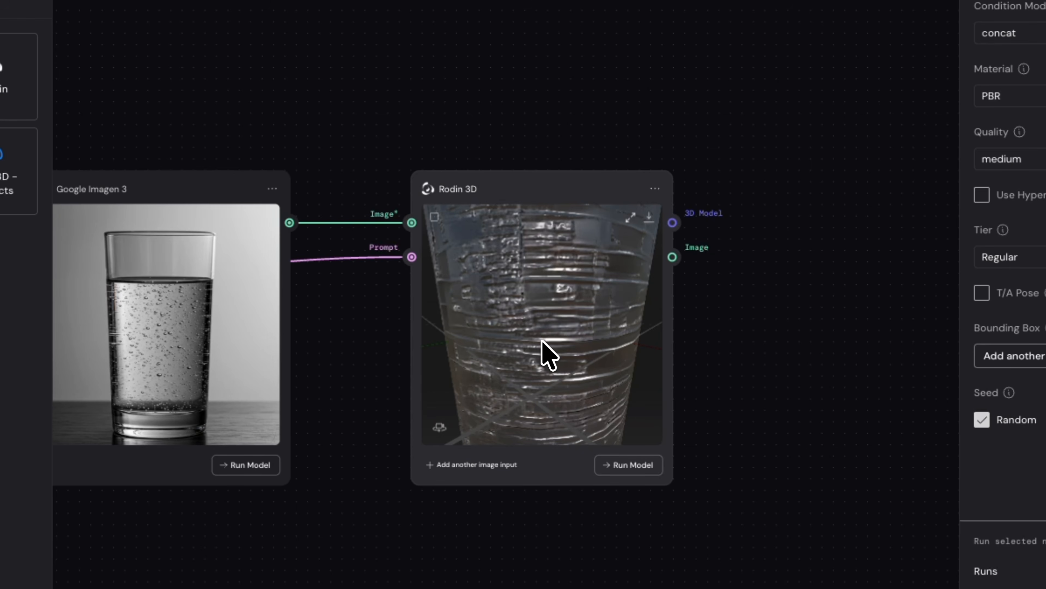
{"action": "scroll", "coordinate": [543, 341], "scroll_direction": "down", "scroll_amount": 10}
{"action": "scroll", "coordinate": [542, 340], "scroll_direction": "up", "scroll_amount": 4}
{"action": "scroll", "coordinate": [542, 340], "scroll_direction": "up", "scroll_amount": 2}
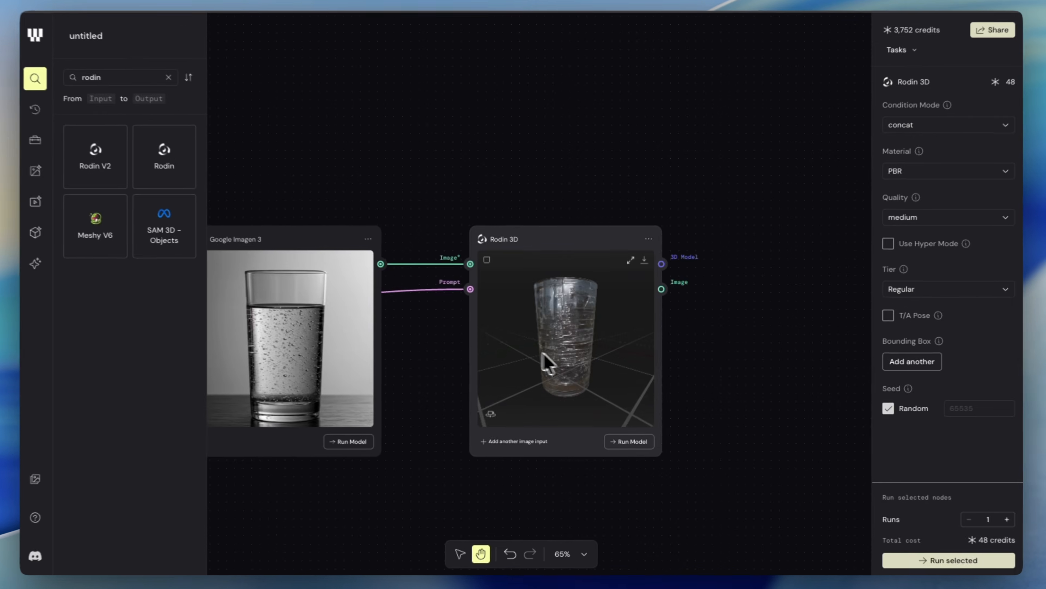
- Open the Rodin 3D result in the enlarged viewer, tilt the glass to examine its base, and close the viewer
{"action": "double_click", "coordinate": [504, 355]}
{"action": "left_click_drag", "start_coordinate": [480, 410], "coordinate": [507, 395]}
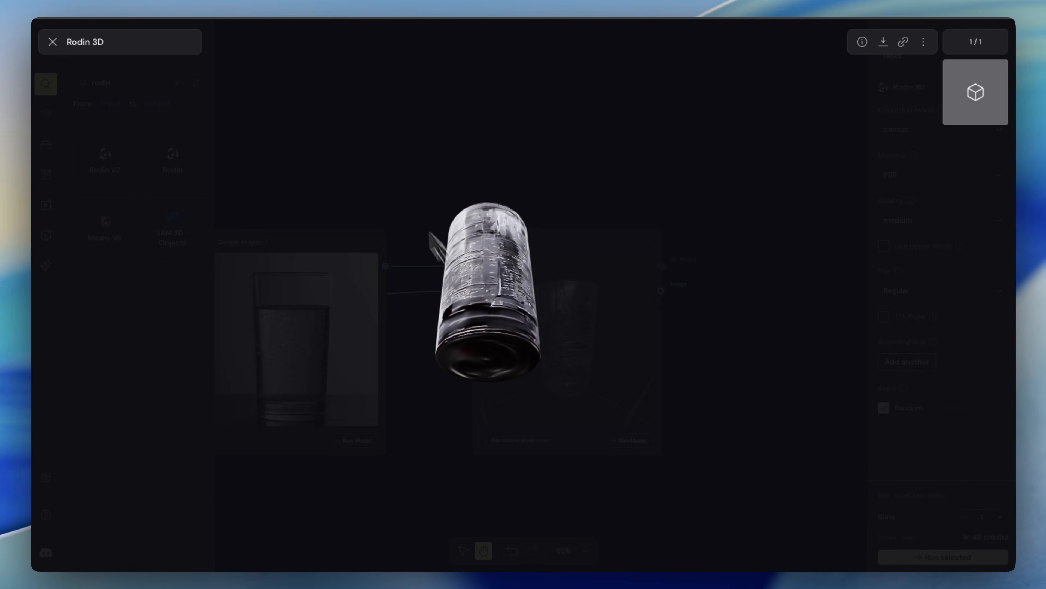
{"action": "key", "text": "Escape"}
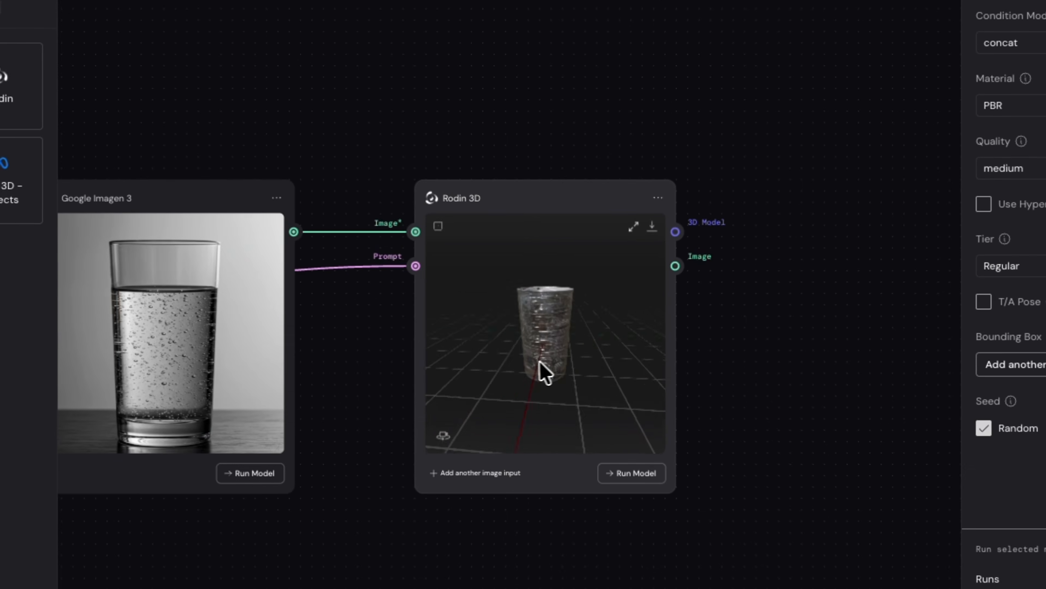
- Orbit the glass in the Rodin 3D preview to a tilted view from below with its base facing the camera
{"action": "left_click_drag", "start_coordinate": [559, 366], "coordinate": [550, 337]}
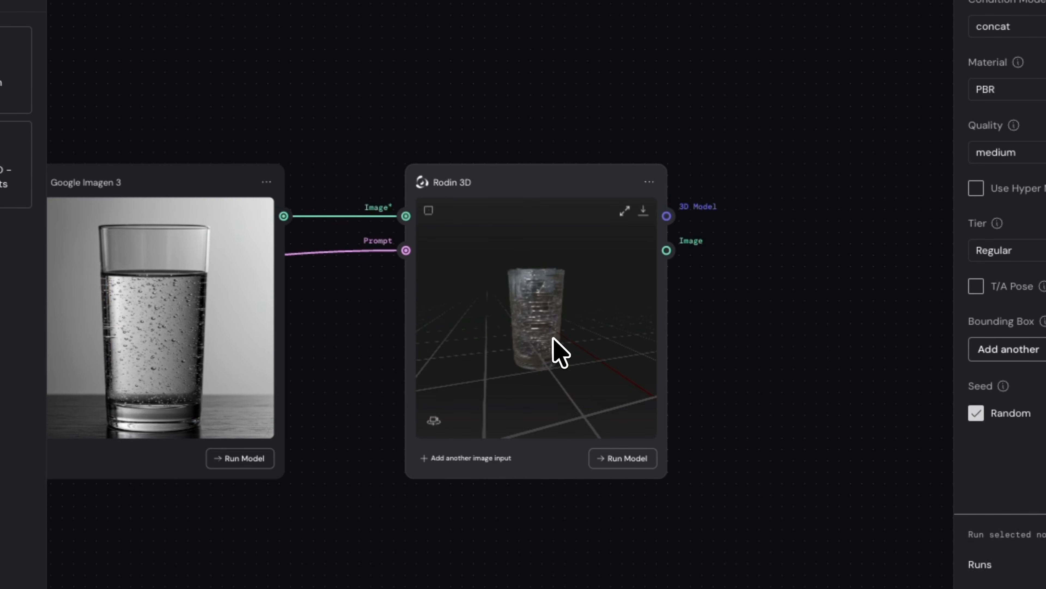
{"action": "scroll", "coordinate": [551, 337], "scroll_direction": "up", "scroll_amount": 5}
{"action": "scroll", "coordinate": [551, 338], "scroll_direction": "down", "scroll_amount": 5}
{"action": "scroll", "coordinate": [551, 337], "scroll_direction": "down", "scroll_amount": 5}
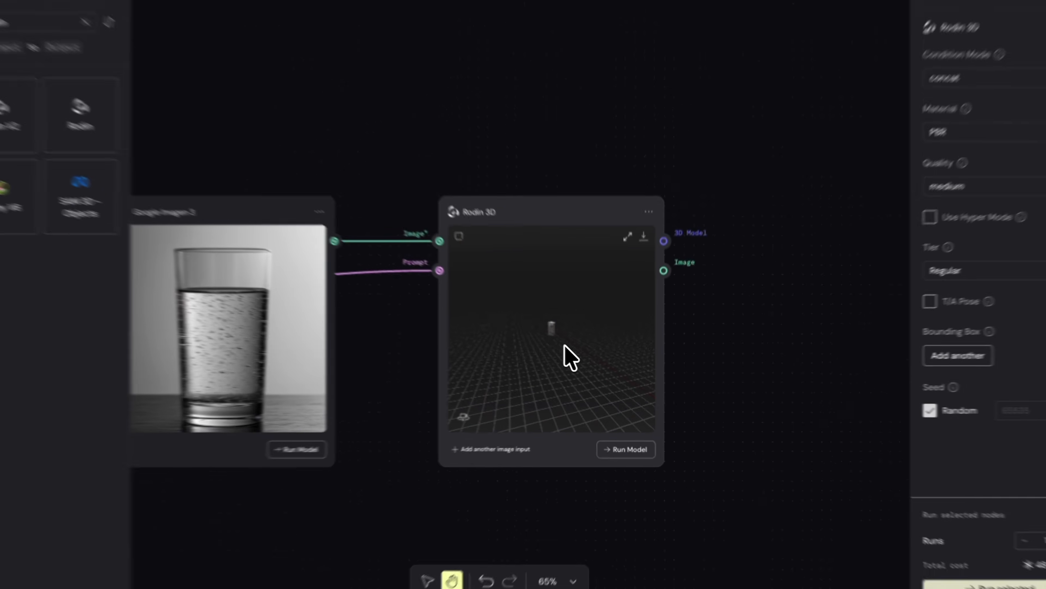
{"action": "scroll", "coordinate": [551, 337], "scroll_direction": "up", "scroll_amount": 10}
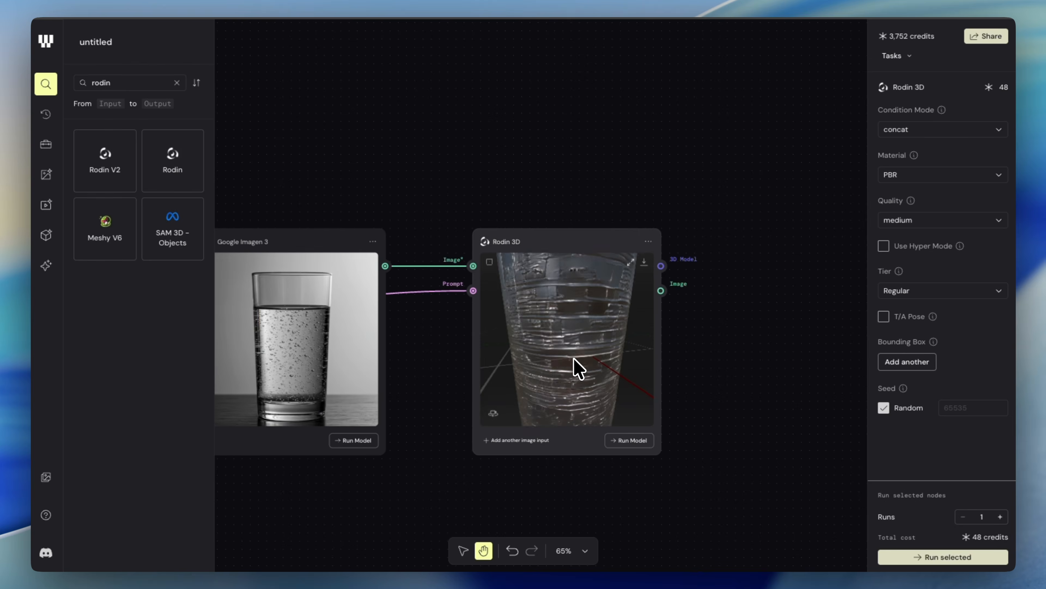
{"action": "scroll", "coordinate": [574, 358], "scroll_direction": "down", "scroll_amount": 5}
{"action": "left_click_drag", "start_coordinate": [575, 358], "coordinate": [457, 303]}
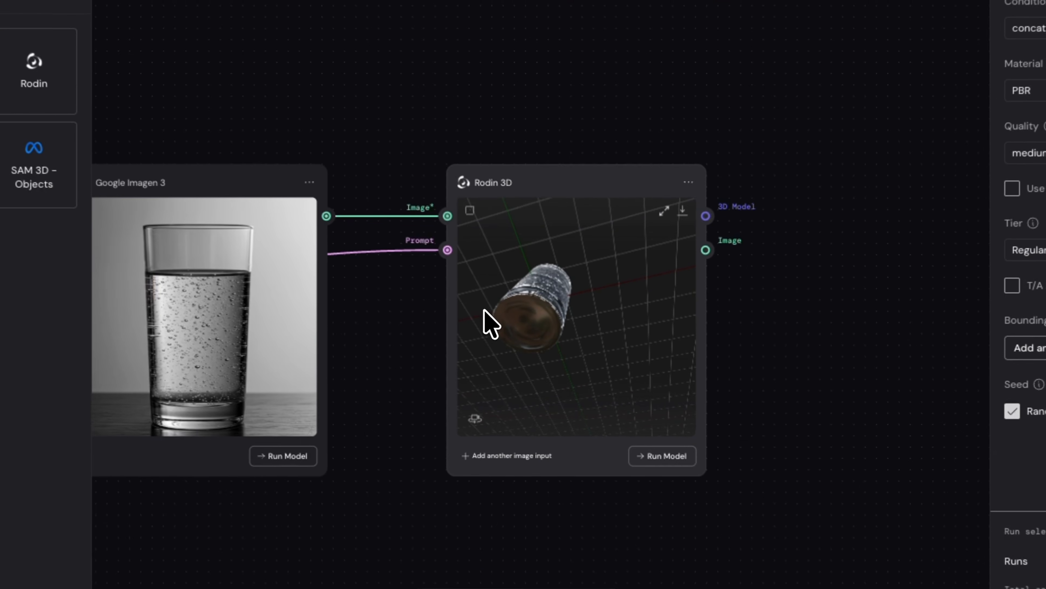
{"action": "scroll", "coordinate": [503, 338], "scroll_direction": "up", "scroll_amount": 3}
{"action": "scroll", "coordinate": [503, 341], "scroll_direction": "down", "scroll_amount": 1}
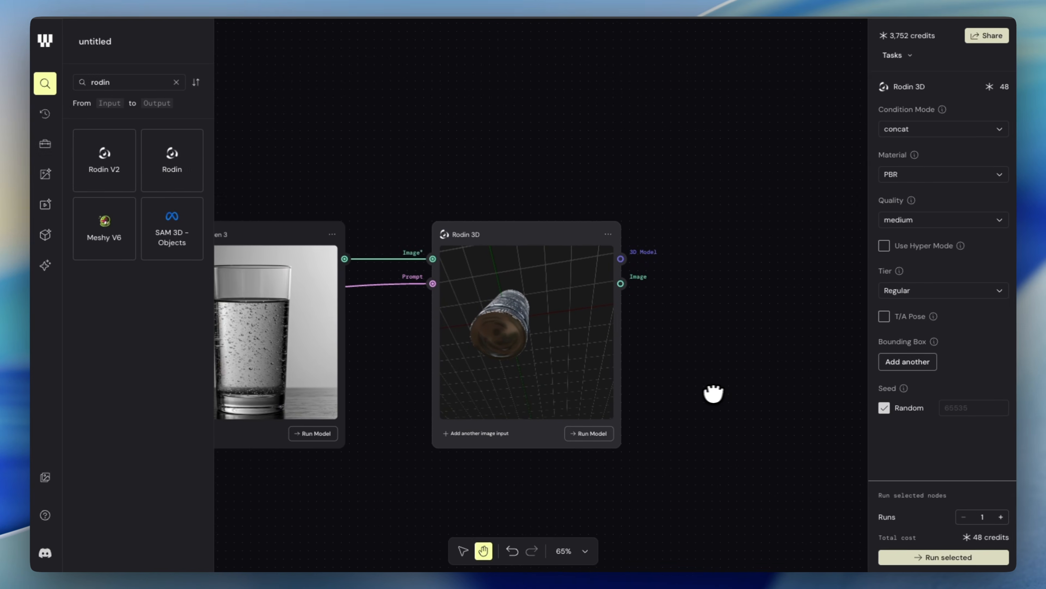
- Search the node library for "res" and add a Resize node close beside the Rodin 3D node
{"action": "left_click_drag", "start_coordinate": [779, 387], "coordinate": [594, 341]}
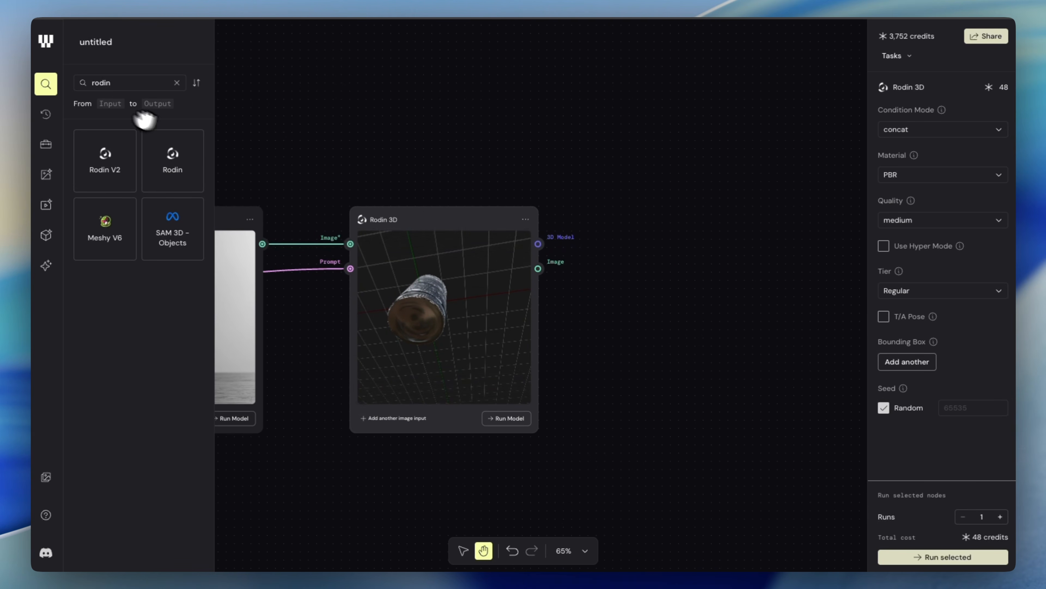
{"action": "double_click", "coordinate": [150, 84]}
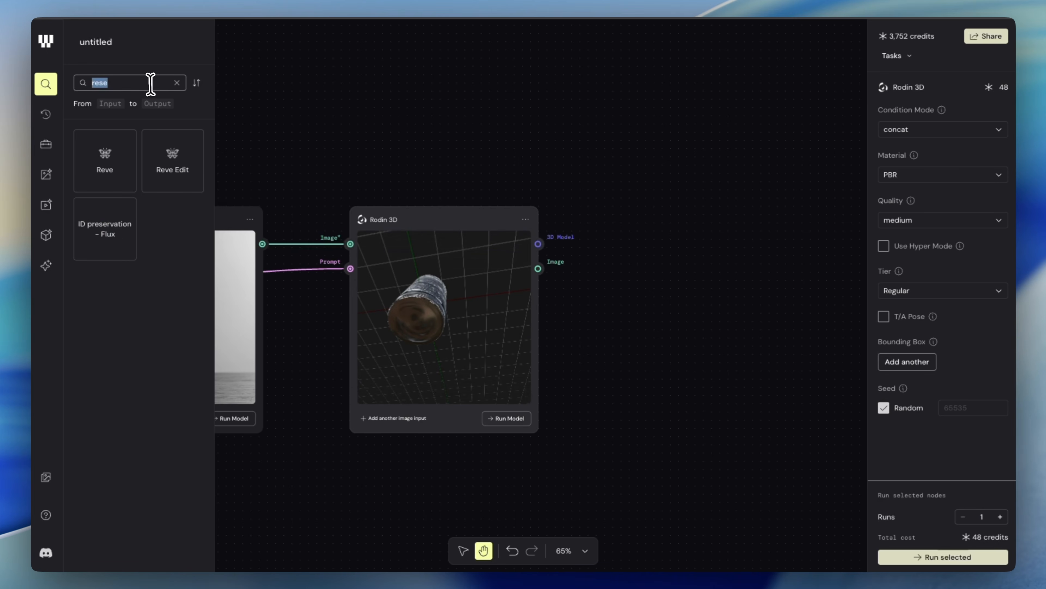
{"action": "key", "text": "BackSpace"}
{"action": "type", "text": "res"}
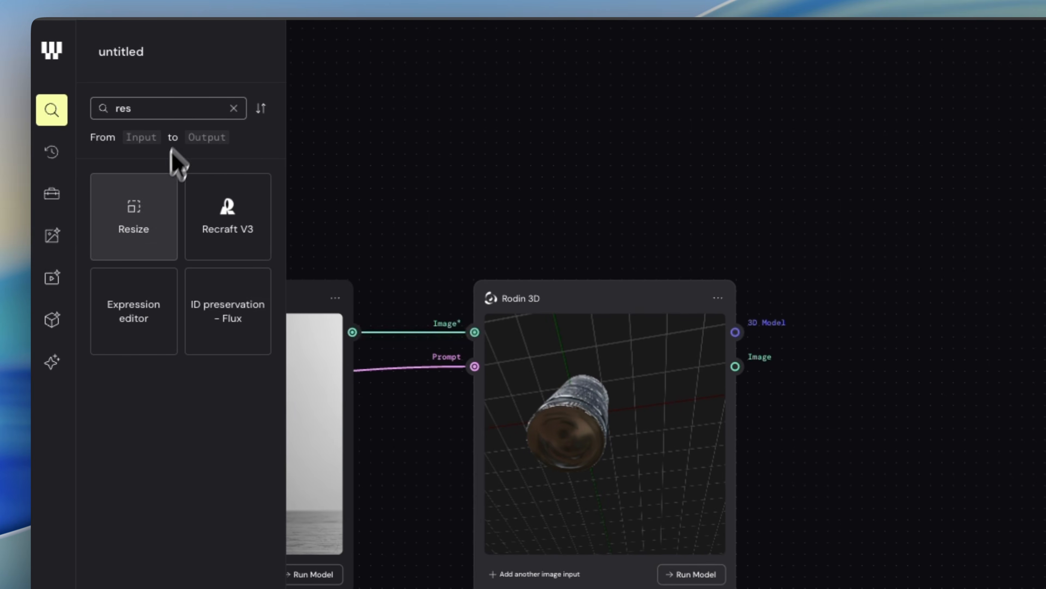
{"action": "left_click_drag", "start_coordinate": [140, 215], "coordinate": [909, 335]}
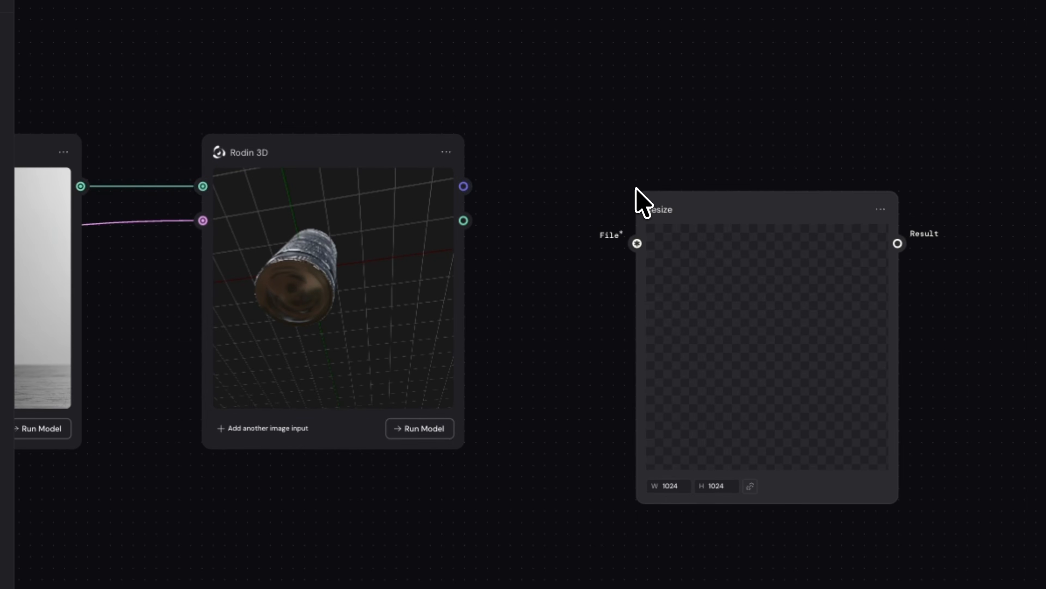
{"action": "left_click_drag", "start_coordinate": [693, 201], "coordinate": [582, 158]}
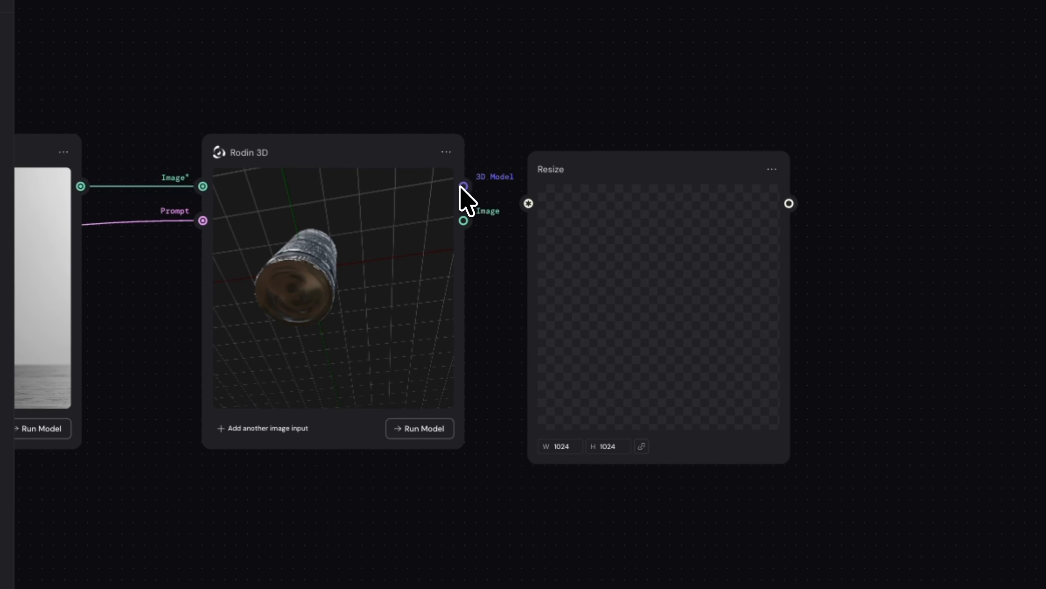
- Connect Rodin 3D's Image output to the Resize node's File input and set the width and height to 256
{"action": "left_click_drag", "start_coordinate": [462, 223], "coordinate": [519, 206]}
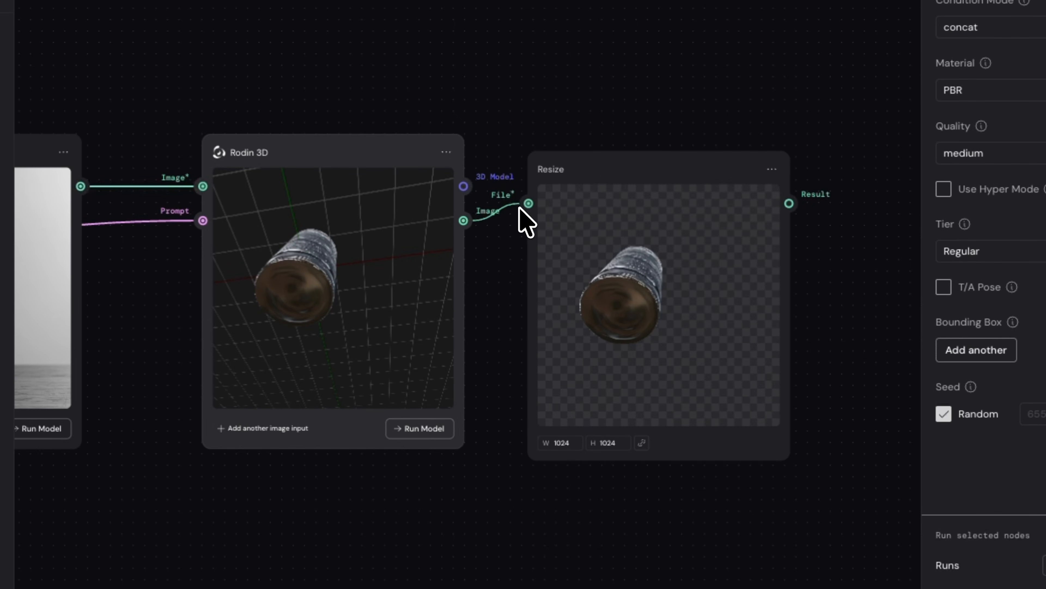
{"action": "left_click", "coordinate": [565, 443]}
{"action": "type", "text": "256"}
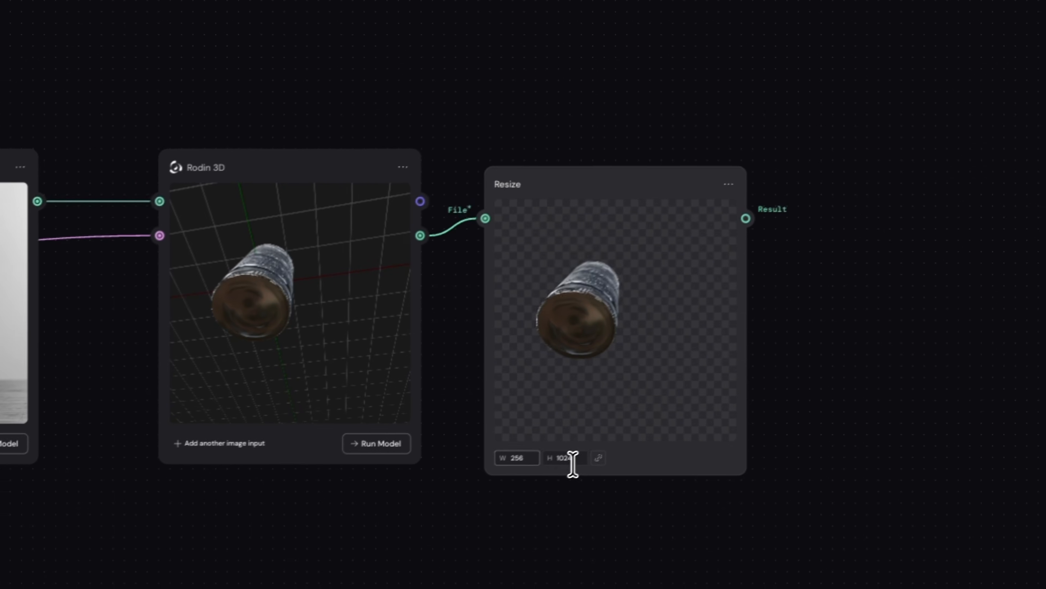
{"action": "left_click", "coordinate": [614, 444]}
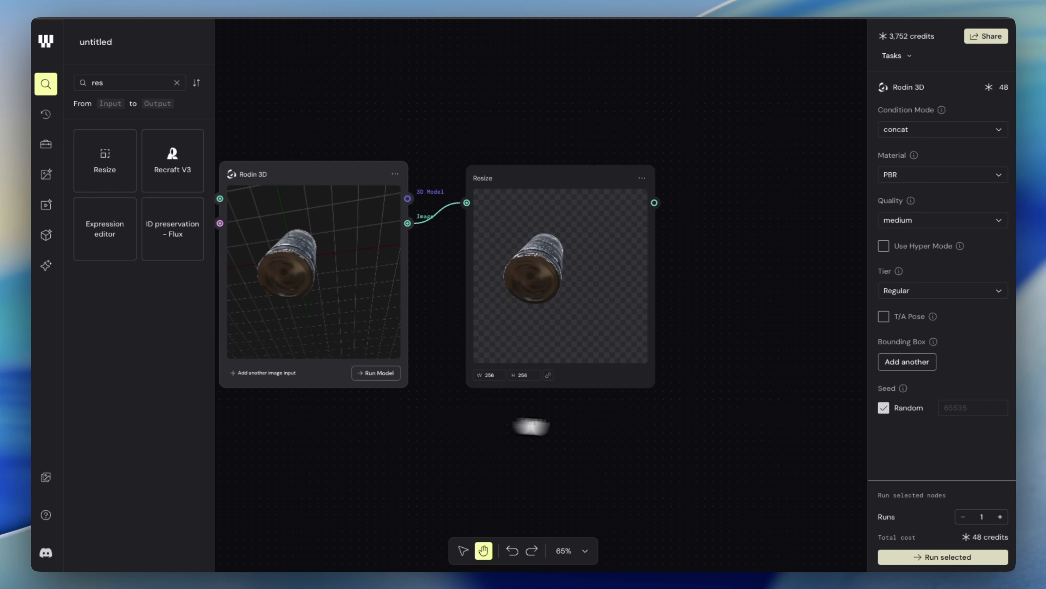
- Search the node library for "tex" and place a Text node beside the Resize node
{"action": "left_click_drag", "start_coordinate": [705, 432], "coordinate": [563, 404]}
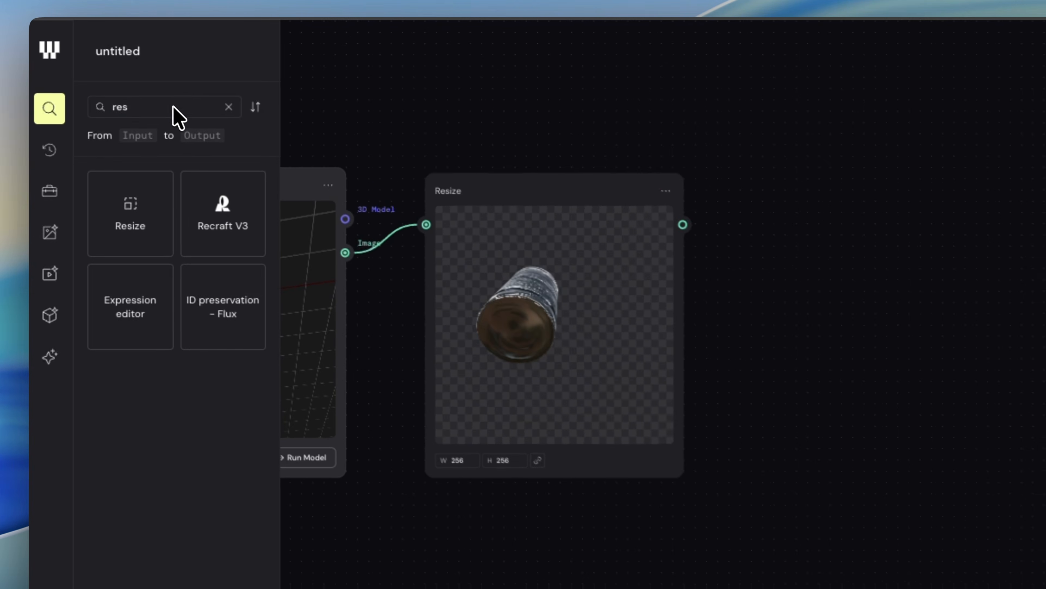
{"action": "double_click", "coordinate": [136, 82]}
{"action": "type", "text": "tes"}
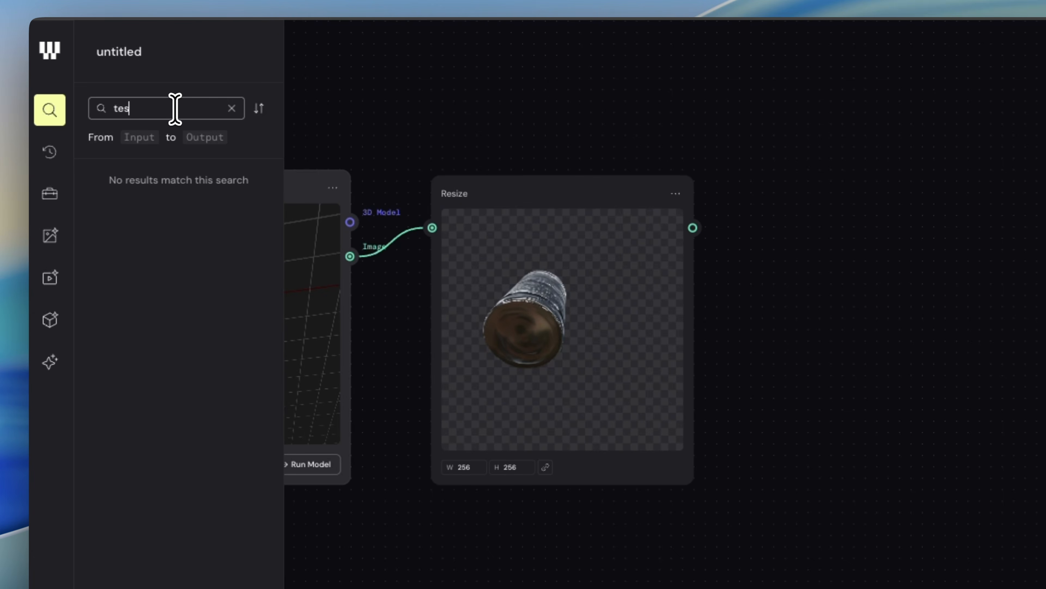
{"action": "key", "text": "BackSpace"}
{"action": "type", "text": "x"}
{"action": "left_click_drag", "start_coordinate": [214, 204], "coordinate": [875, 184]}
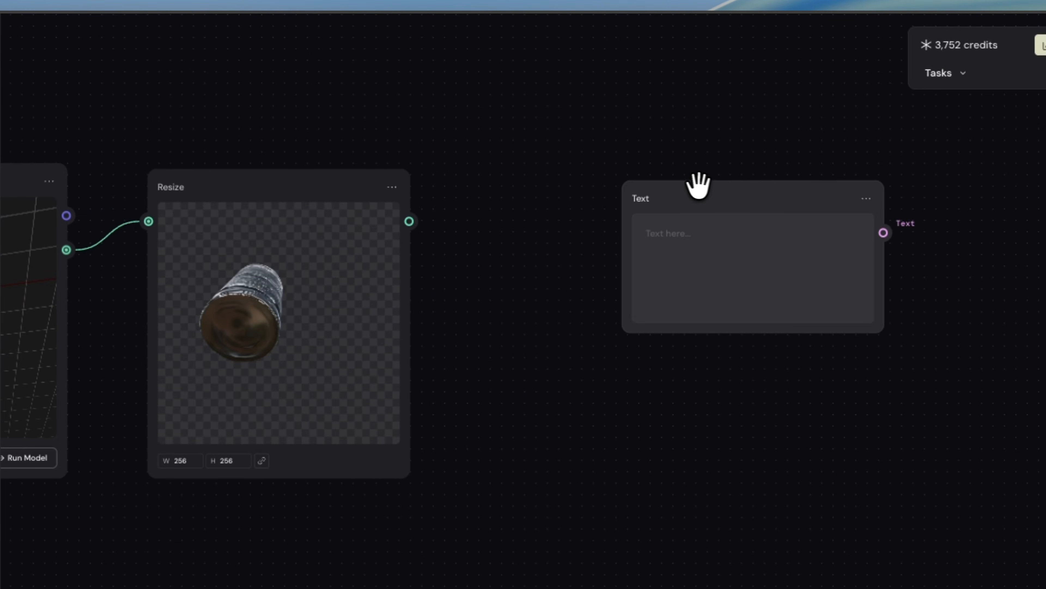
{"action": "left_click_drag", "start_coordinate": [943, 191], "coordinate": [849, 185]}
- Write a Text node prompt requesting the image's camera angle in maximum one sentence, without mentioning the object, example "High angle camera, looking downward and slightly forward."
{"action": "left_click", "coordinate": [602, 226]}
{"action": "type", "text": "Describe the camera angle of this image in maximum one sentence. Don't mention the object itself.  For example: High angle camera, looking downward and slightly forward."}
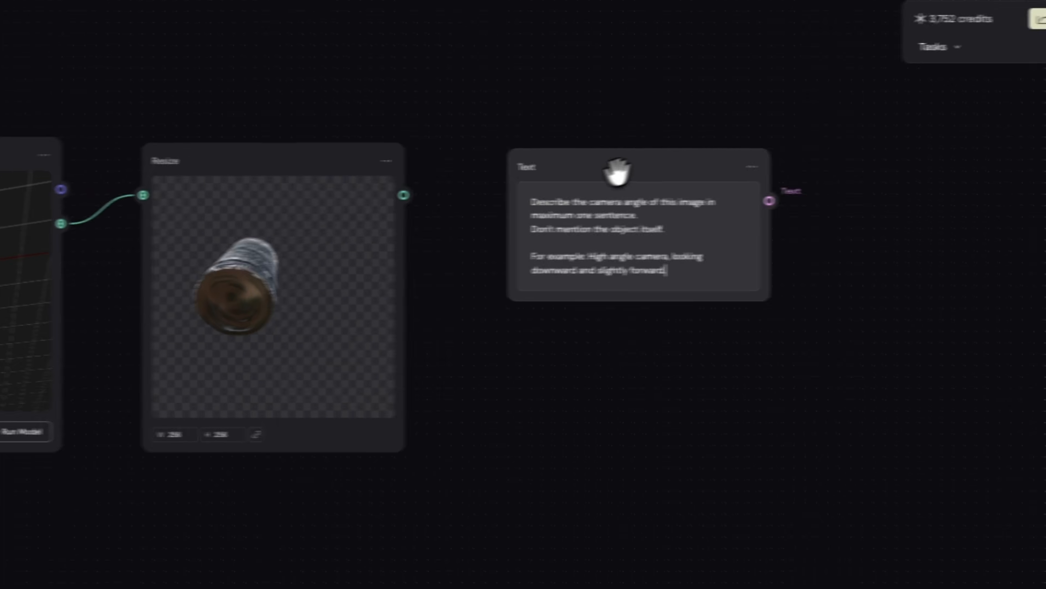
{"action": "left_click_drag", "start_coordinate": [608, 171], "coordinate": [591, 160]}
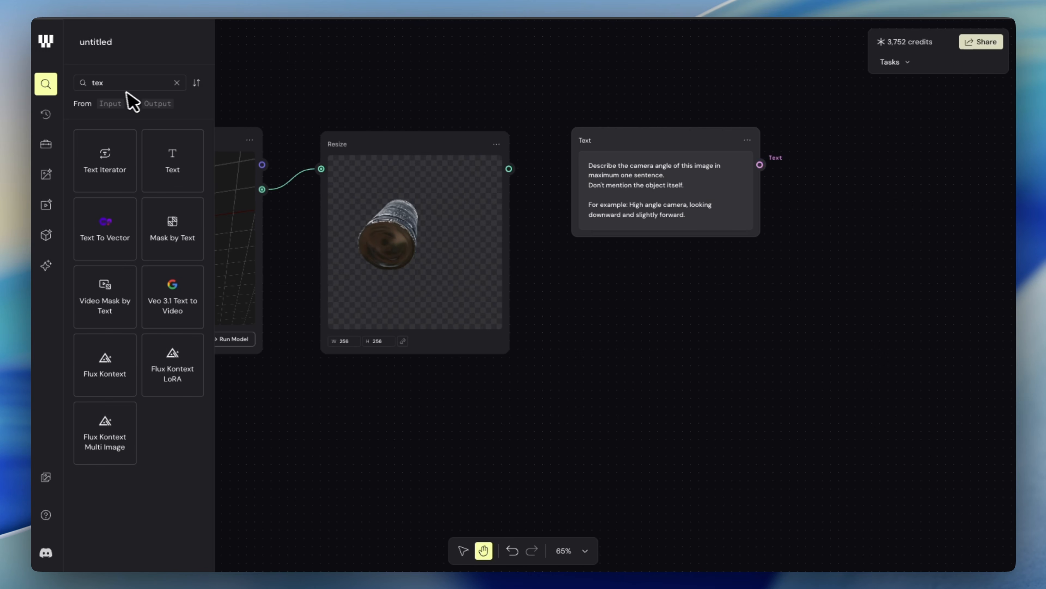
{"action": "mouse_move", "coordinate": [663, 204]}
{"action": "left_mouse_down"}
{"action": "mouse_move", "coordinate": [694, 206]}
{"action": "mouse_move", "coordinate": [680, 212]}
{"action": "left_mouse_up"}
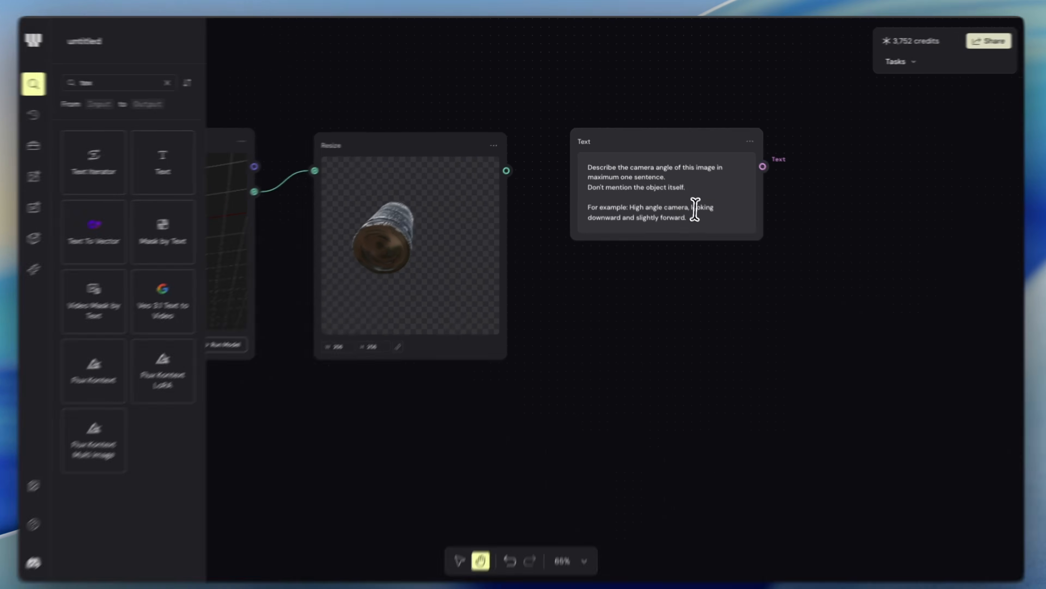
{"action": "left_click_drag", "start_coordinate": [699, 257], "coordinate": [570, 200]}
{"action": "left_click", "coordinate": [690, 243]}
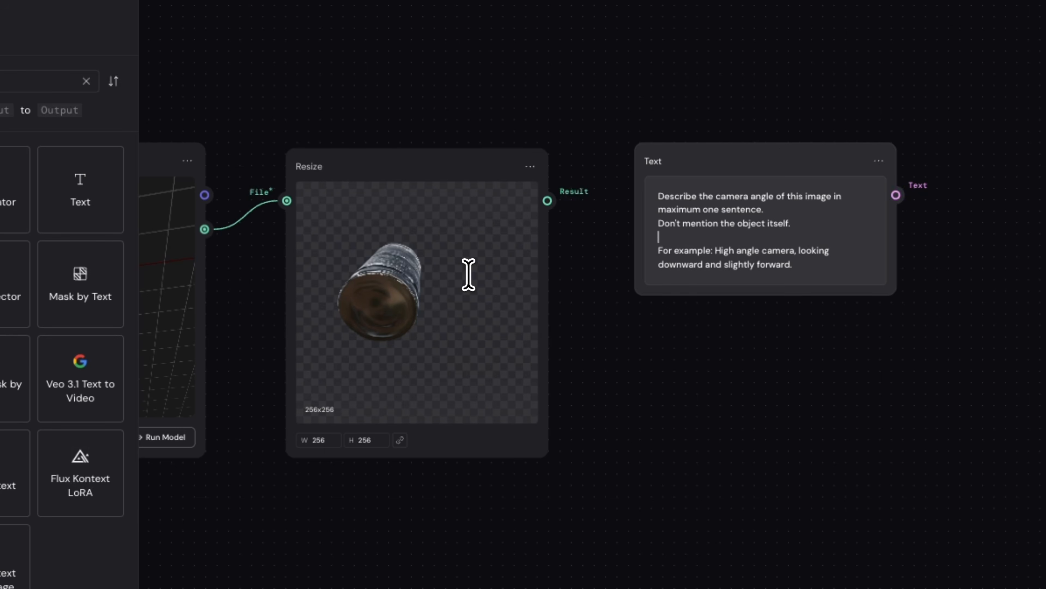
- Search the node library for "any ll" and place a Run Any LLM node below the Text node
{"action": "double_click", "coordinate": [144, 105]}
{"action": "type", "text": "any ll"}
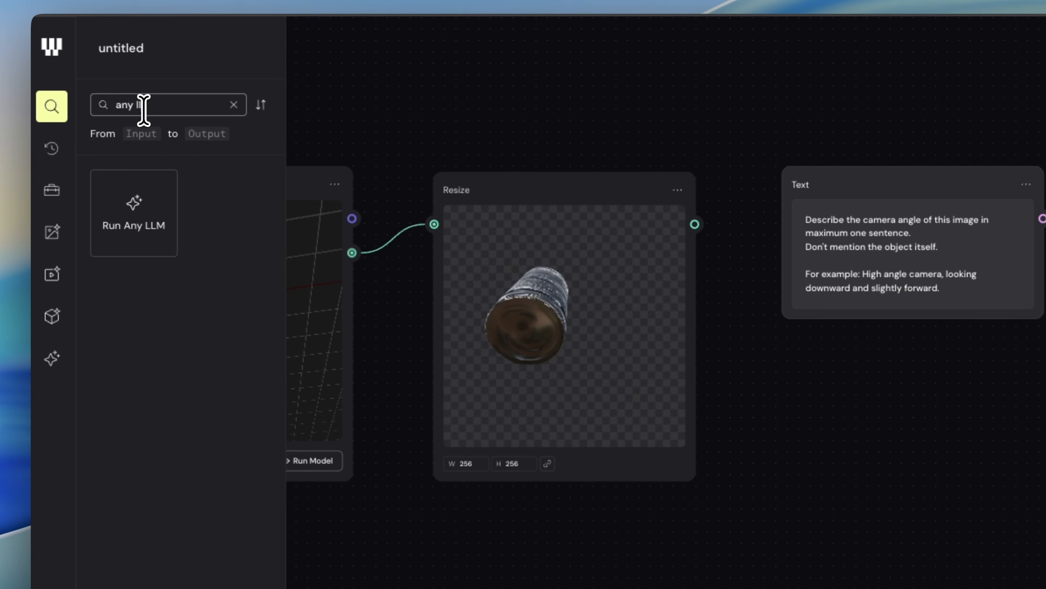
{"action": "left_click_drag", "start_coordinate": [137, 203], "coordinate": [897, 430]}
{"action": "left_click_drag", "start_coordinate": [962, 430], "coordinate": [911, 409]}
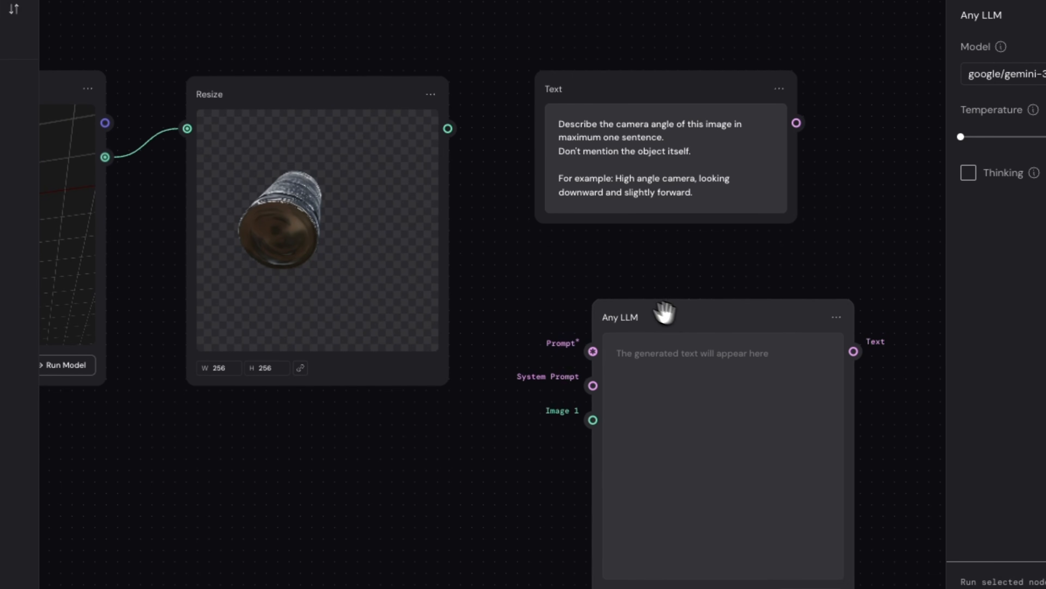
{"action": "left_click_drag", "start_coordinate": [664, 313], "coordinate": [619, 286]}
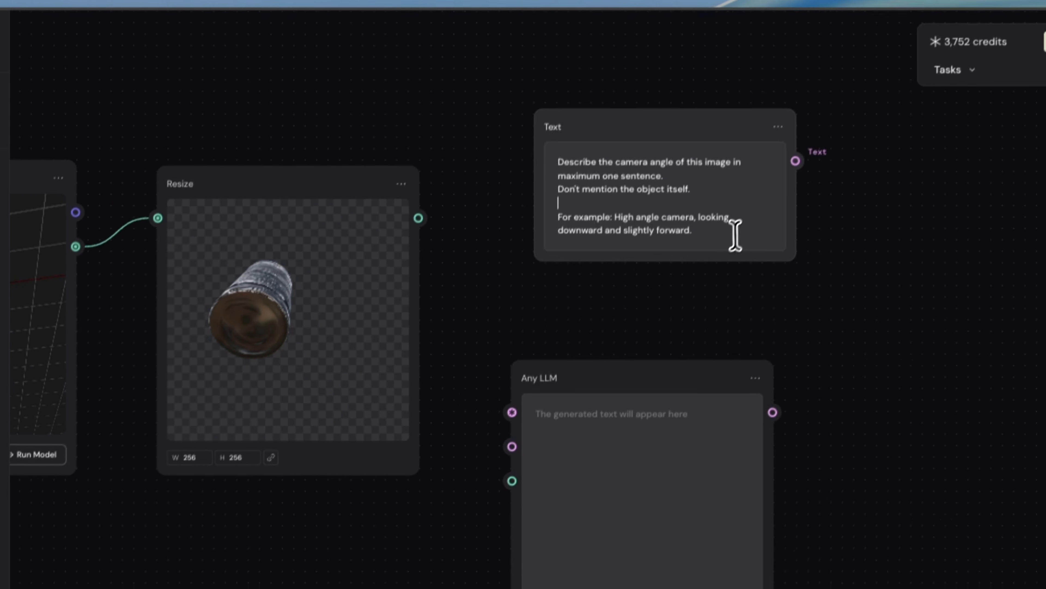
{"action": "left_click_drag", "start_coordinate": [736, 233], "coordinate": [548, 171]}
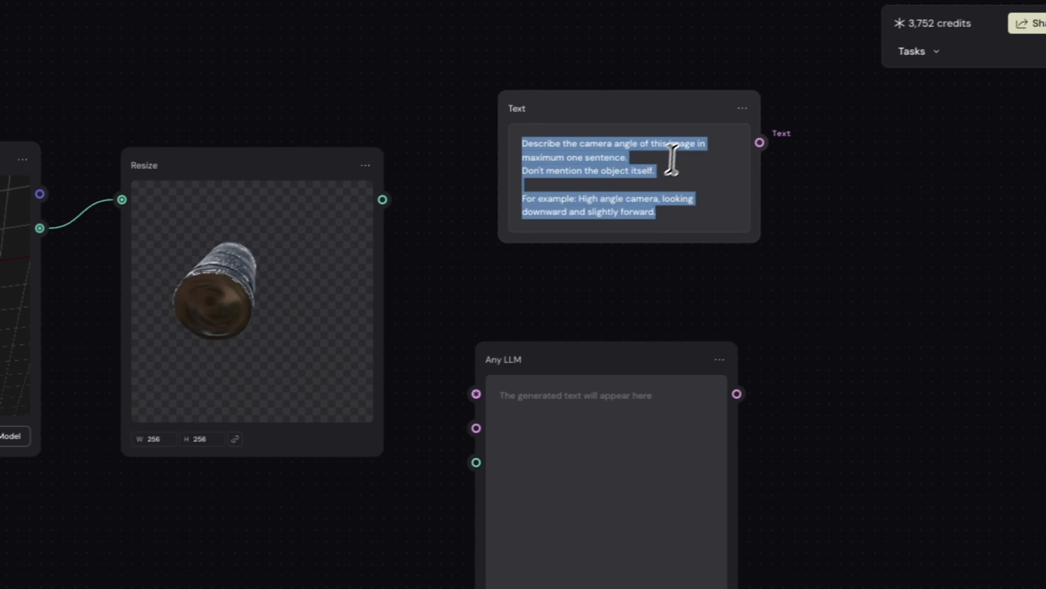
{"action": "left_click", "coordinate": [804, 144]}
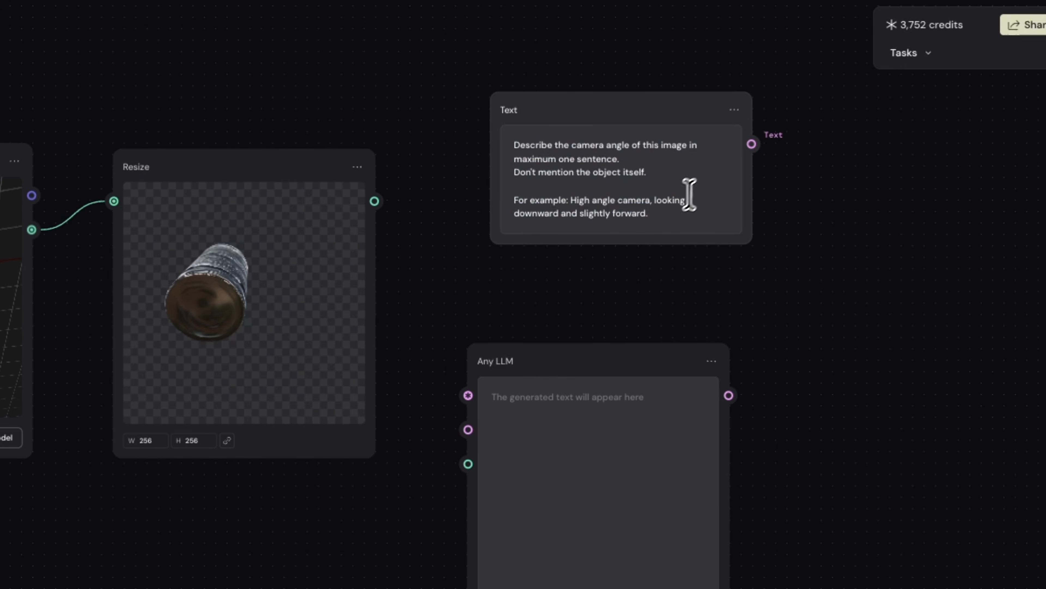
{"action": "left_click_drag", "start_coordinate": [667, 210], "coordinate": [495, 133]}
{"action": "left_click", "coordinate": [606, 172]}
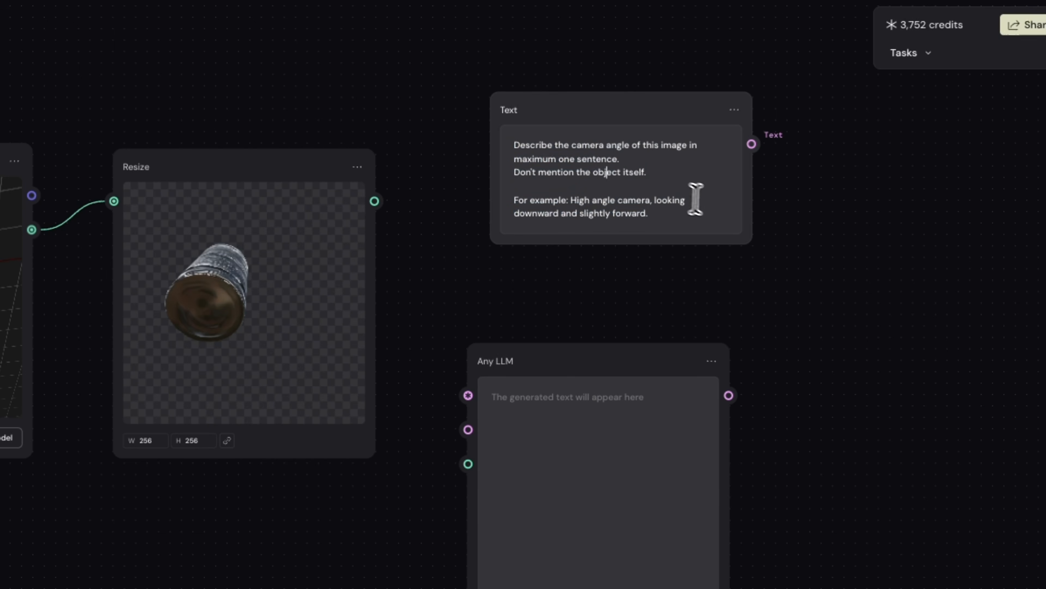
- Connect the Text node's output to Any LLM's Prompt input and the Resize node's Result output to its Image 1 input
{"action": "left_click_drag", "start_coordinate": [750, 142], "coordinate": [771, 150]}
{"action": "left_click_drag", "start_coordinate": [777, 185], "coordinate": [467, 391]}
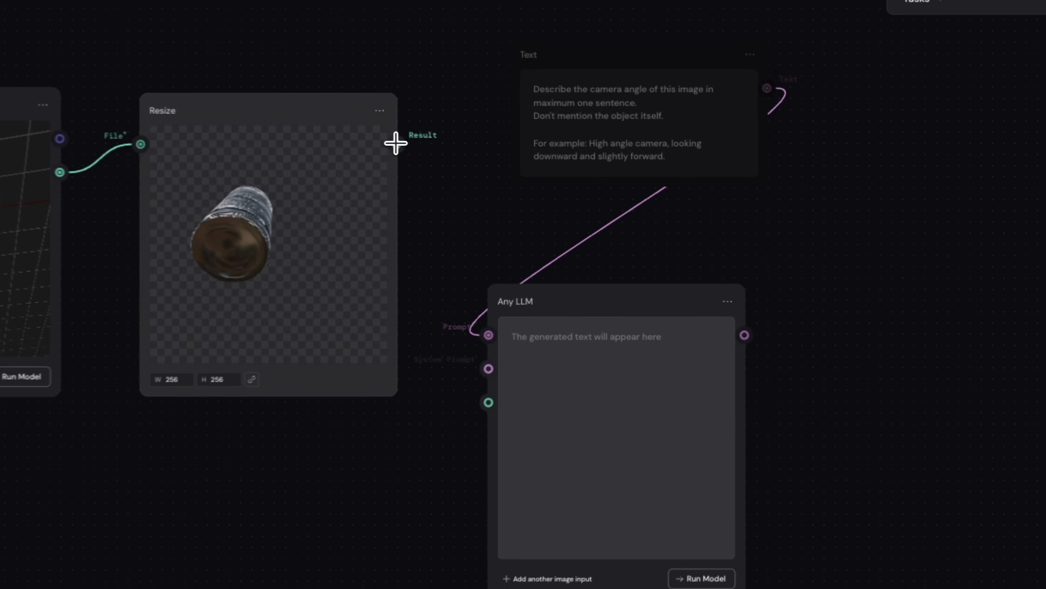
{"action": "left_click_drag", "start_coordinate": [509, 169], "coordinate": [521, 187]}
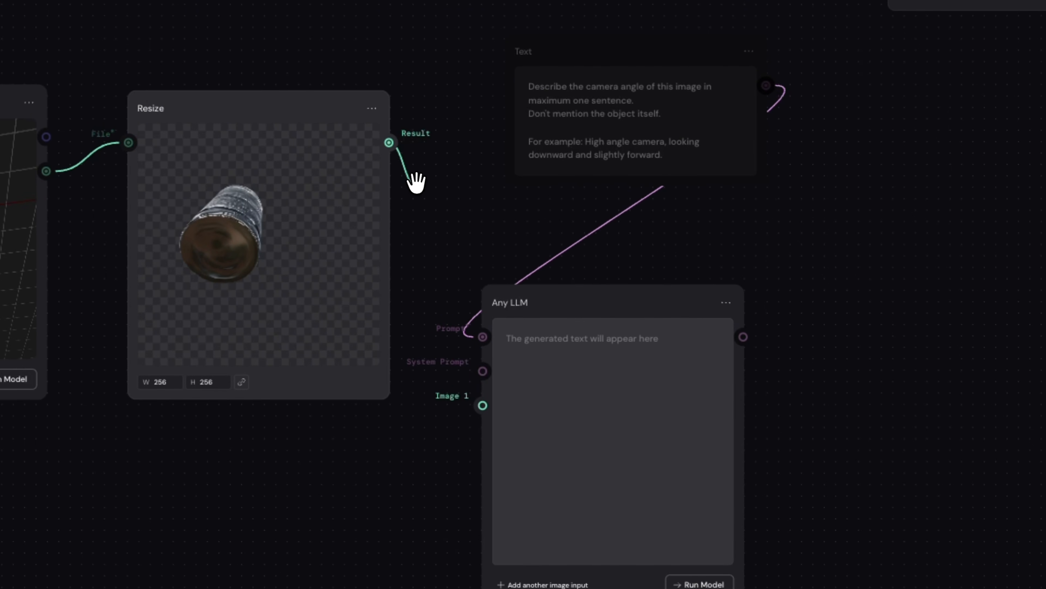
{"action": "left_click_drag", "start_coordinate": [424, 202], "coordinate": [467, 404]}
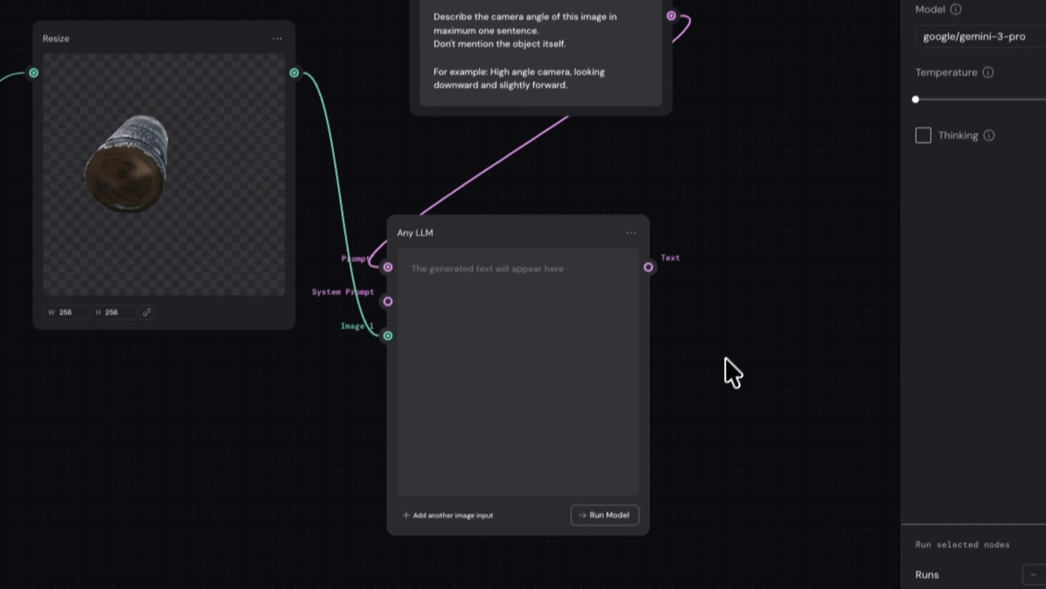
- Run the Any LLM node and review the camera angle description it generates
{"action": "left_click", "coordinate": [611, 503]}
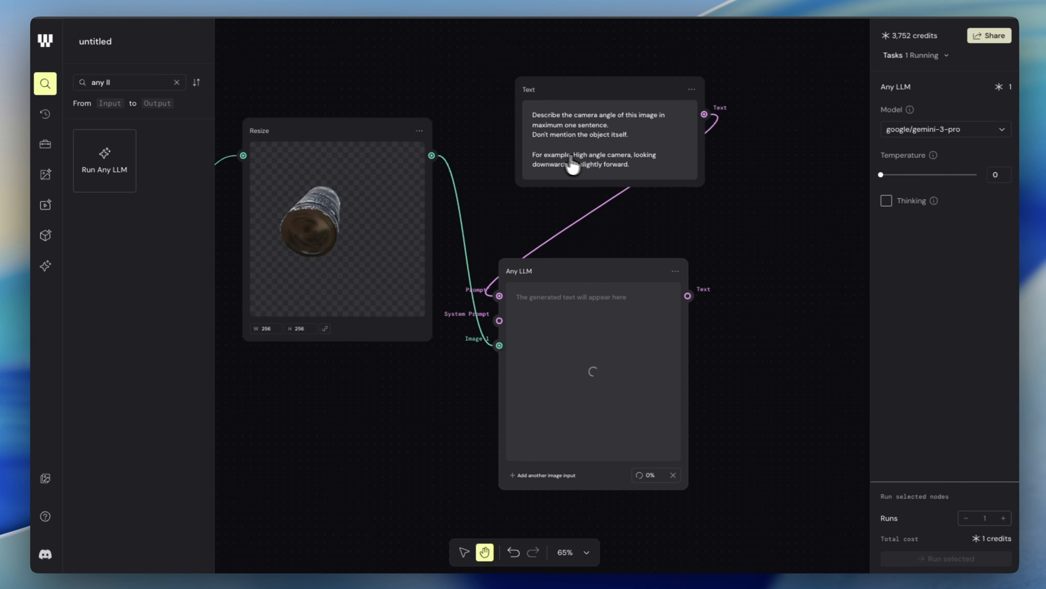
{"action": "left_click_drag", "start_coordinate": [792, 159], "coordinate": [634, 102]}
{"action": "left_click_drag", "start_coordinate": [508, 118], "coordinate": [510, 144]}
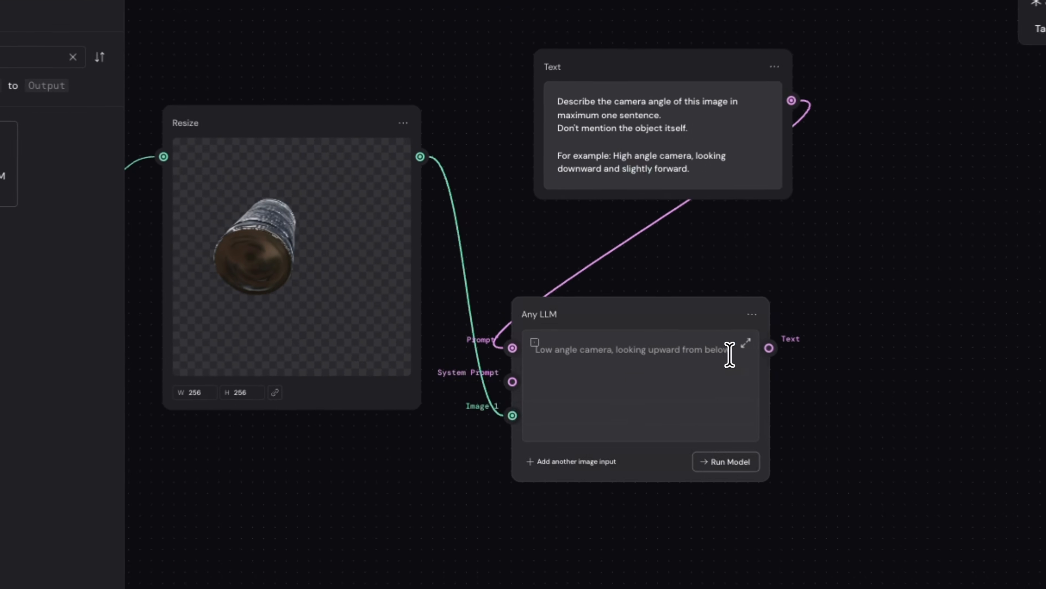
{"action": "left_click_drag", "start_coordinate": [655, 297], "coordinate": [515, 295]}
{"action": "left_click", "coordinate": [623, 359]}
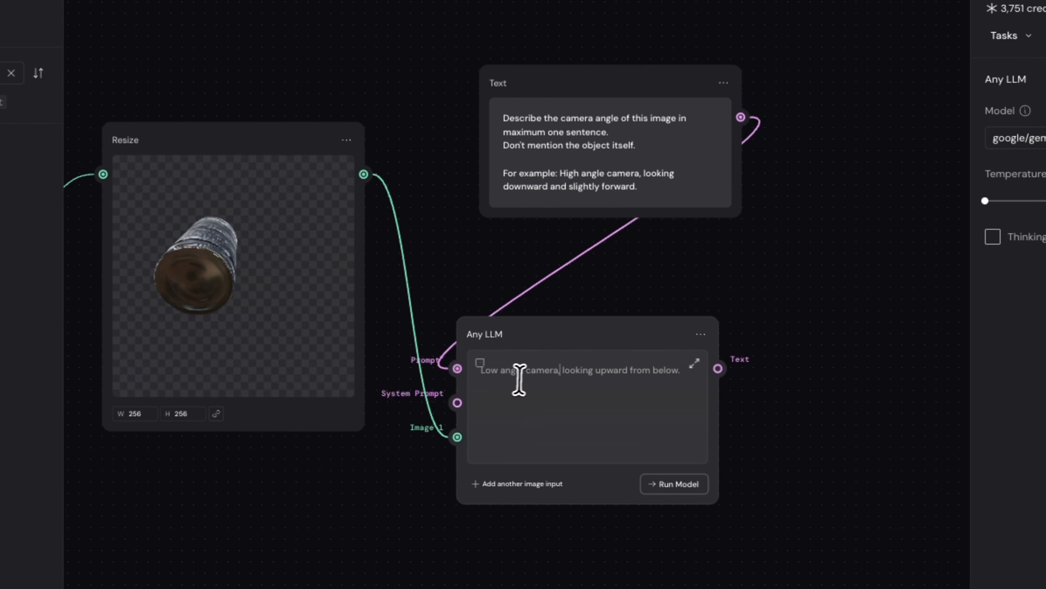
{"action": "triple_click", "coordinate": [534, 375]}
{"action": "left_click", "coordinate": [647, 401]}
{"action": "left_click_drag", "start_coordinate": [738, 368], "coordinate": [735, 337]}
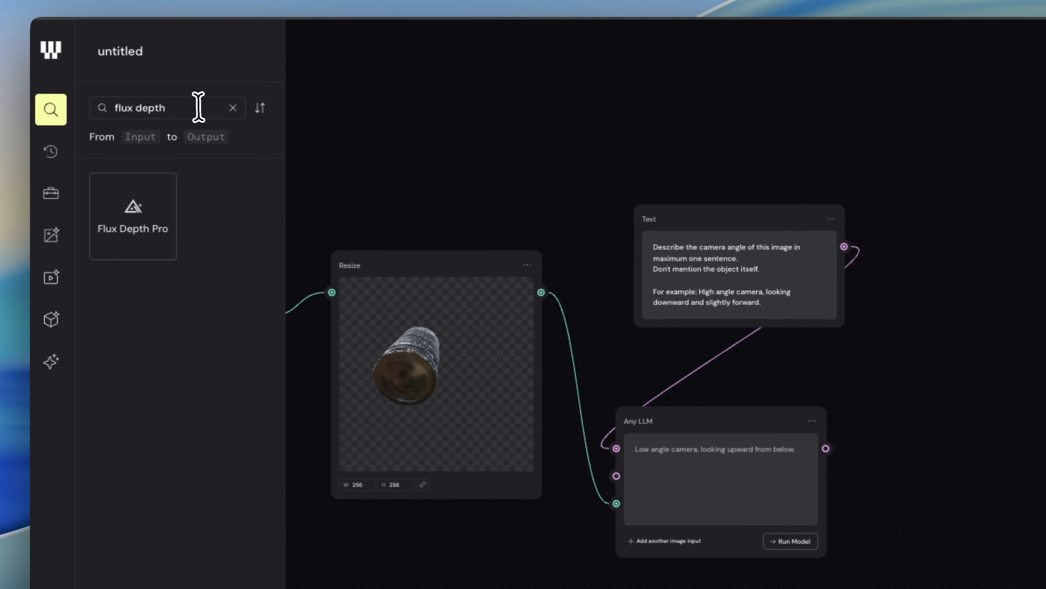
- Search the node library for "flux depth" and place a Flux Depth Pro node to the right of the Any LLM node
{"action": "triple_click", "coordinate": [38, 27]}
{"action": "left_click", "coordinate": [199, 108]}
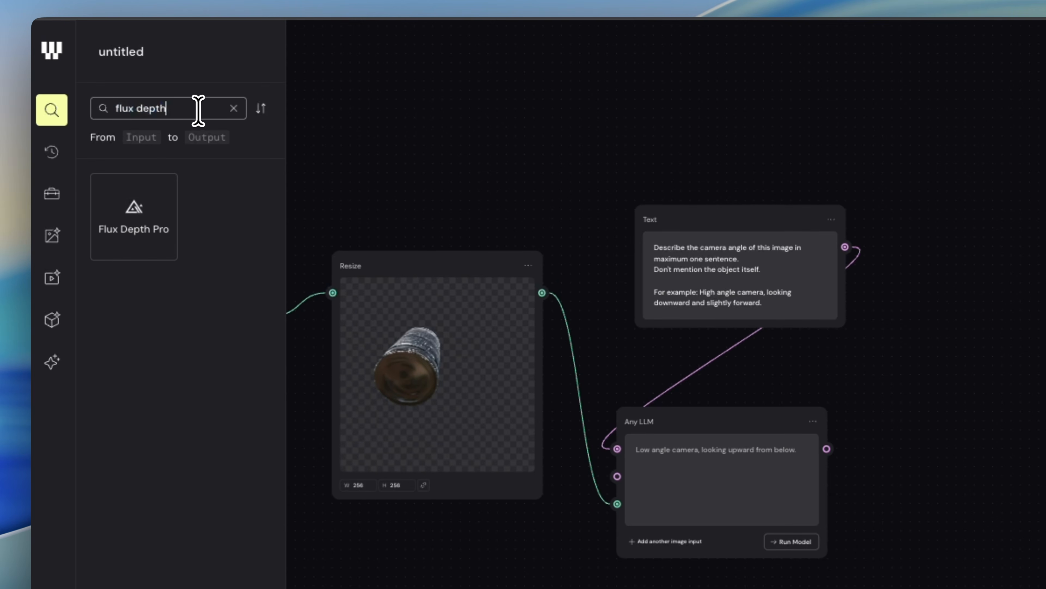
{"action": "mouse_move", "coordinate": [120, 213]}
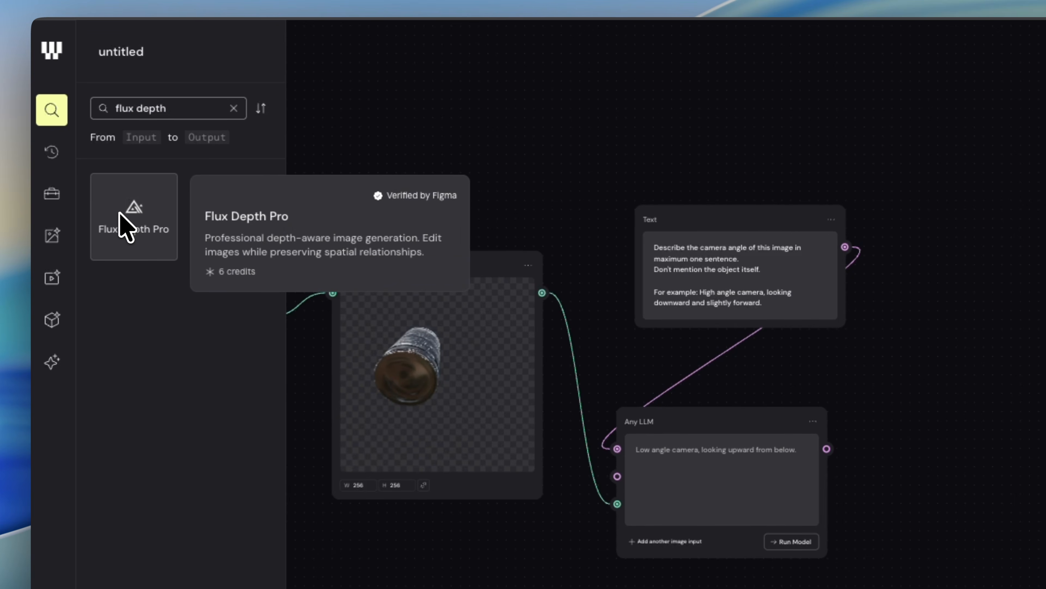
{"action": "left_click_drag", "start_coordinate": [124, 227], "coordinate": [980, 347]}
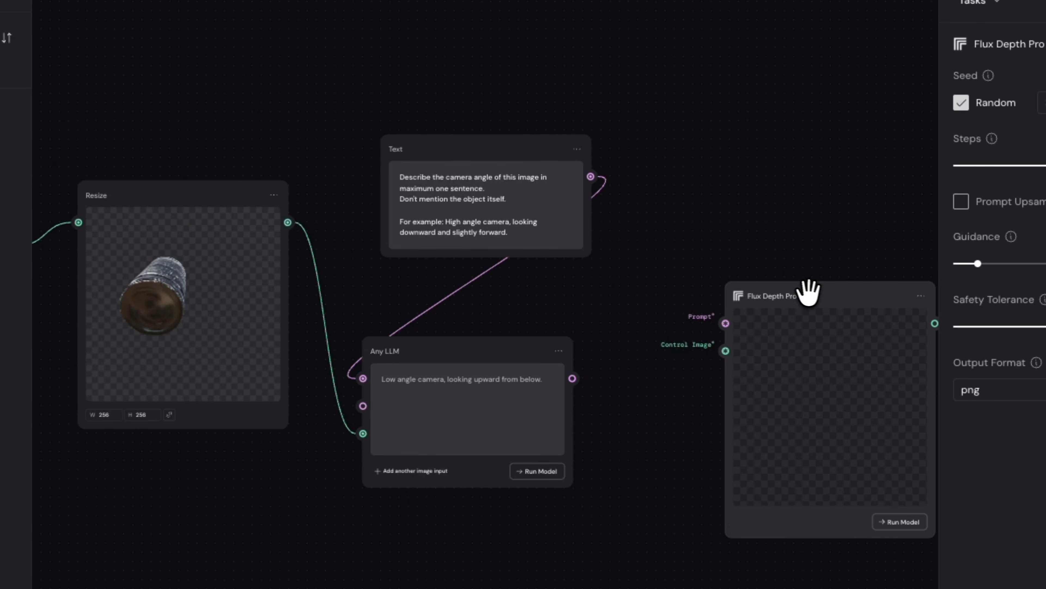
{"action": "left_click_drag", "start_coordinate": [808, 293], "coordinate": [776, 202]}
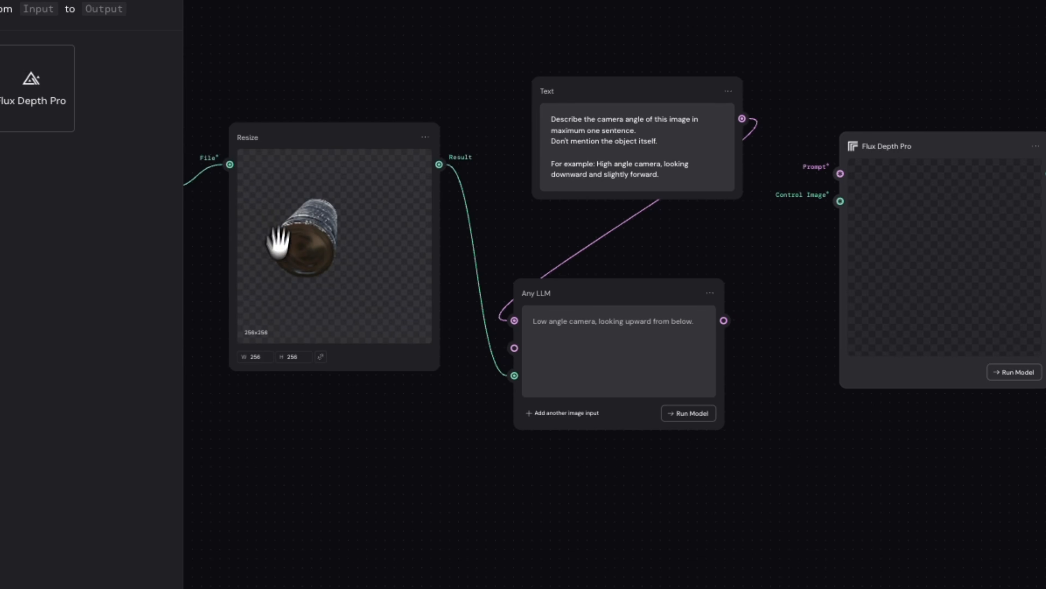
- Connect the Resize node's Result output to Flux Depth Pro's Control Image input
{"action": "left_click_drag", "start_coordinate": [294, 408], "coordinate": [334, 443]}
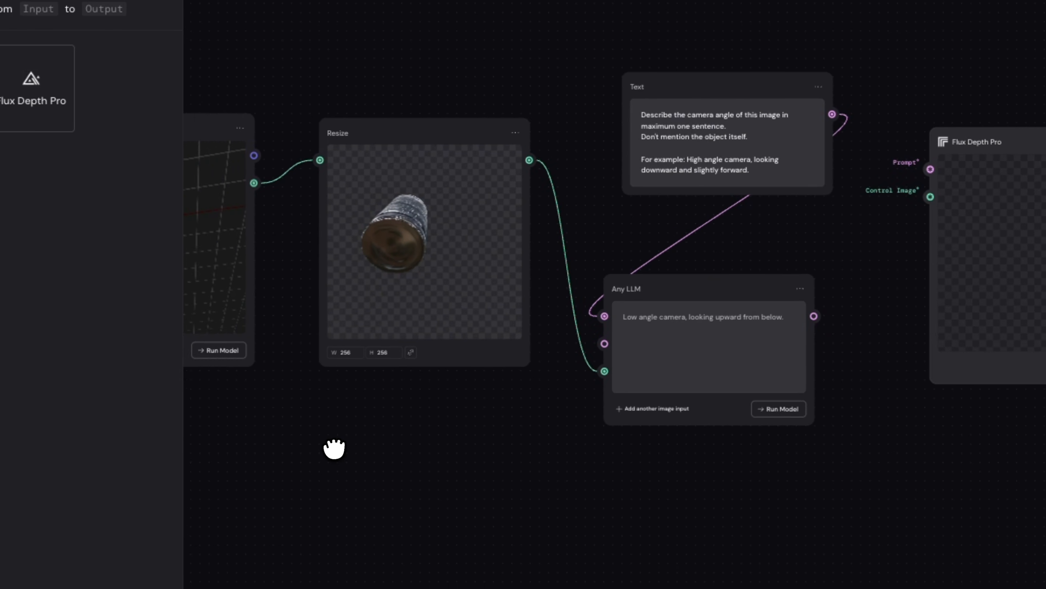
{"action": "left_click_drag", "start_coordinate": [479, 160], "coordinate": [812, 163]}
{"action": "left_click_drag", "start_coordinate": [648, 223], "coordinate": [656, 268]}
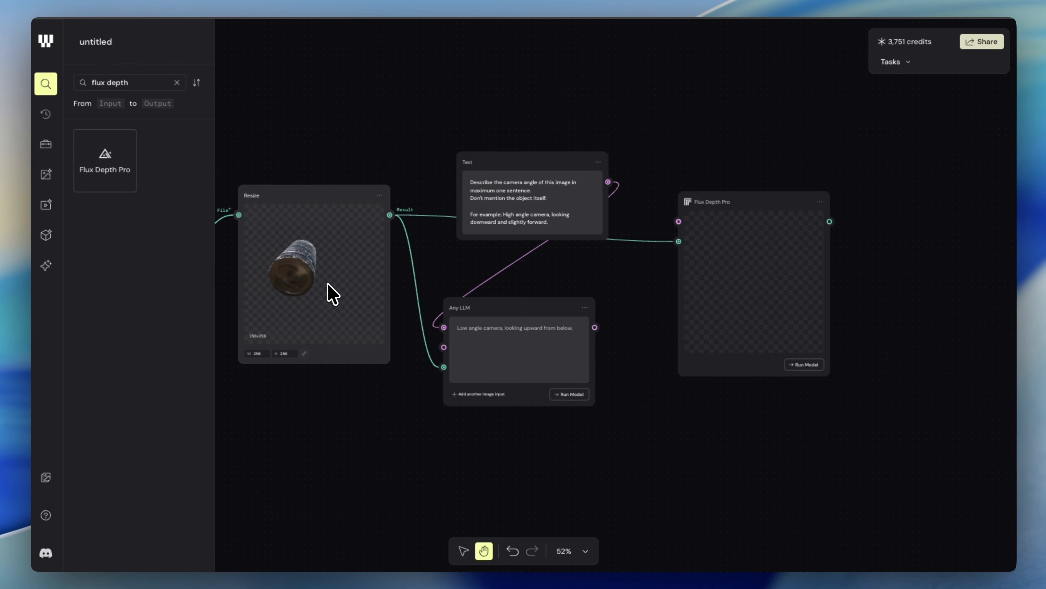
- Examine the workflow from the original glass prompts through the Google Imagen 3 and Rodin 3D nodes
{"action": "left_click_drag", "start_coordinate": [319, 408], "coordinate": [689, 407]}
{"action": "left_click_drag", "start_coordinate": [329, 409], "coordinate": [667, 405]}
{"action": "left_click_drag", "start_coordinate": [527, 400], "coordinate": [444, 385]}
{"action": "scroll", "coordinate": [457, 359], "scroll_direction": "up", "scroll_amount": 1}
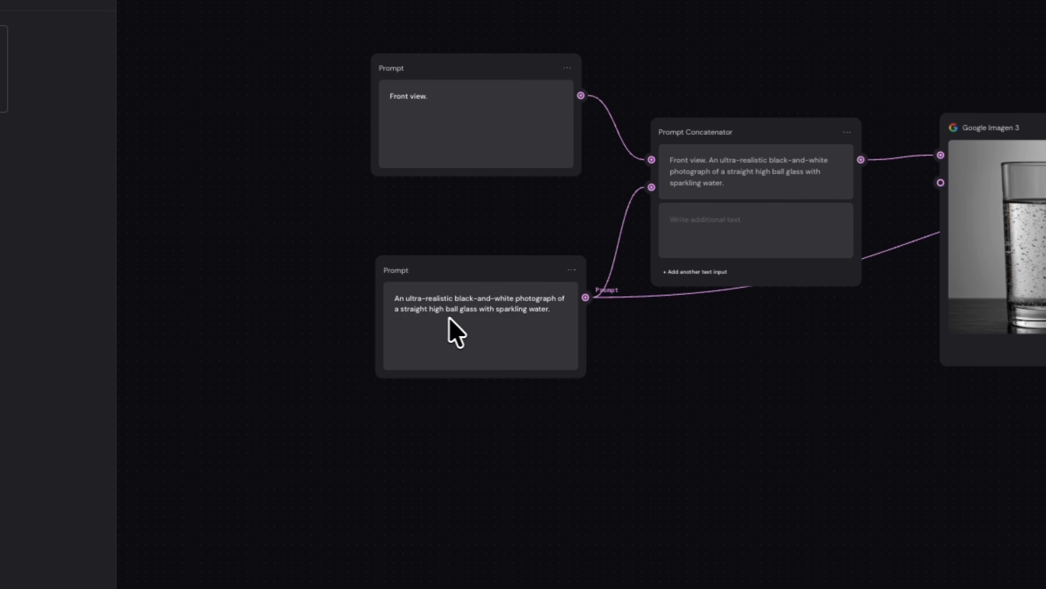
{"action": "left_click_drag", "start_coordinate": [663, 384], "coordinate": [345, 358]}
{"action": "left_click_drag", "start_coordinate": [515, 392], "coordinate": [107, 416]}
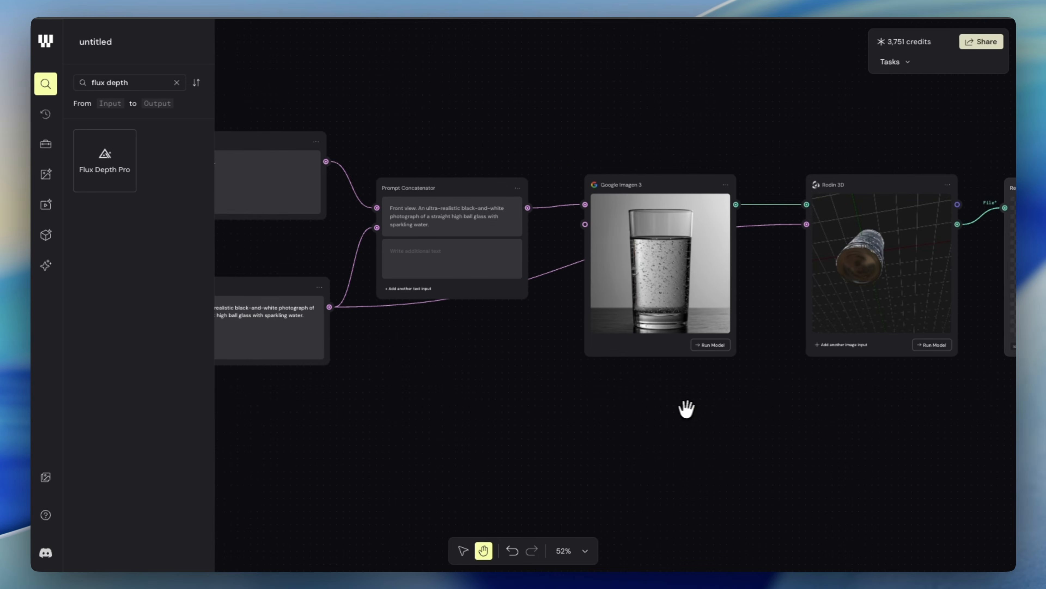
{"action": "left_click_drag", "start_coordinate": [804, 420], "coordinate": [453, 426]}
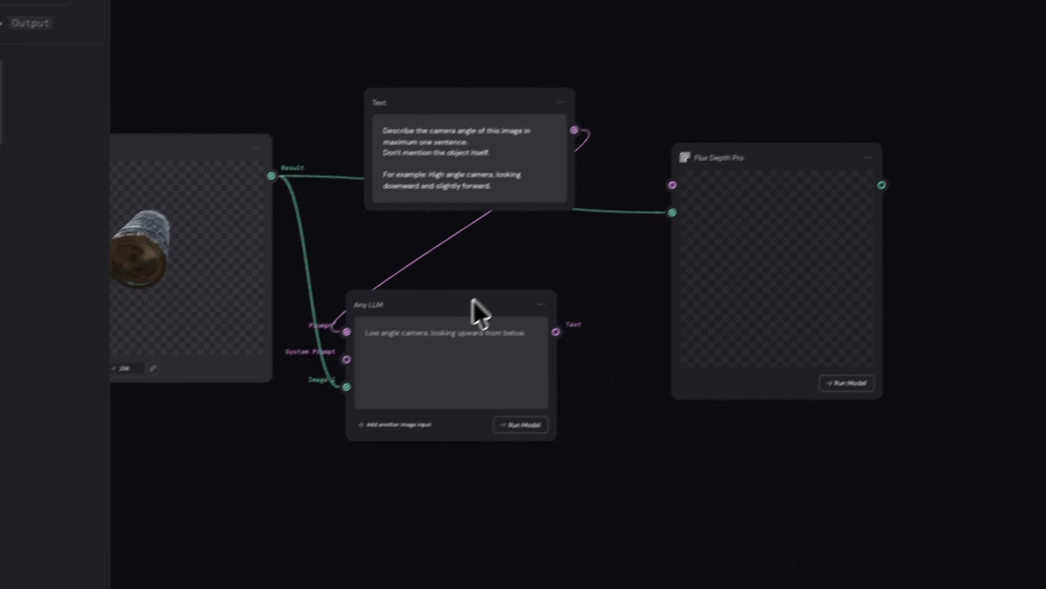
- Move the Flux Depth Pro node farther right to open a gap beside the Any LLM node
{"action": "left_click", "coordinate": [492, 296]}
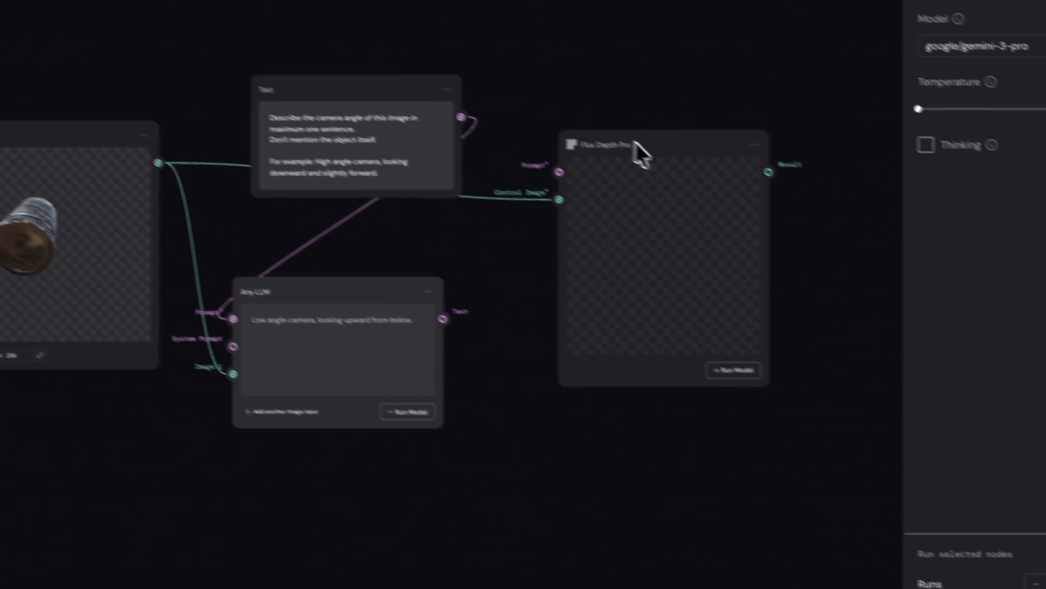
{"action": "left_click_drag", "start_coordinate": [717, 182], "coordinate": [824, 182]}
{"action": "left_click_drag", "start_coordinate": [548, 518], "coordinate": [379, 498]}
{"action": "left_click_drag", "start_coordinate": [560, 135], "coordinate": [773, 113]}
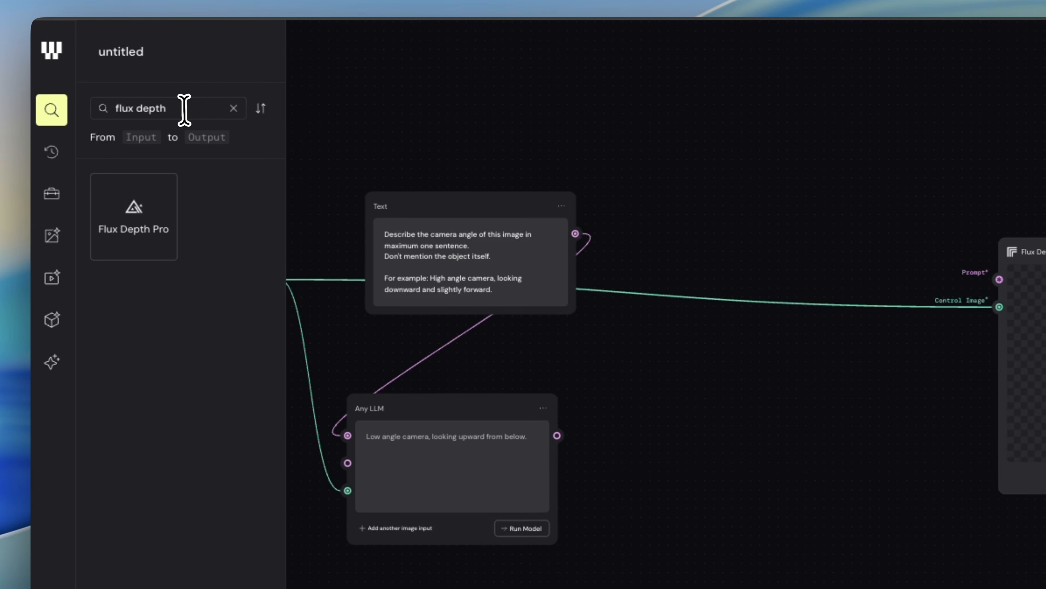
- Search the node library for "prompt con" and place a Prompt Concatenator between the Any LLM and Flux Depth Pro nodes
{"action": "triple_click", "coordinate": [183, 108]}
{"action": "type", "text": "prompt con"}
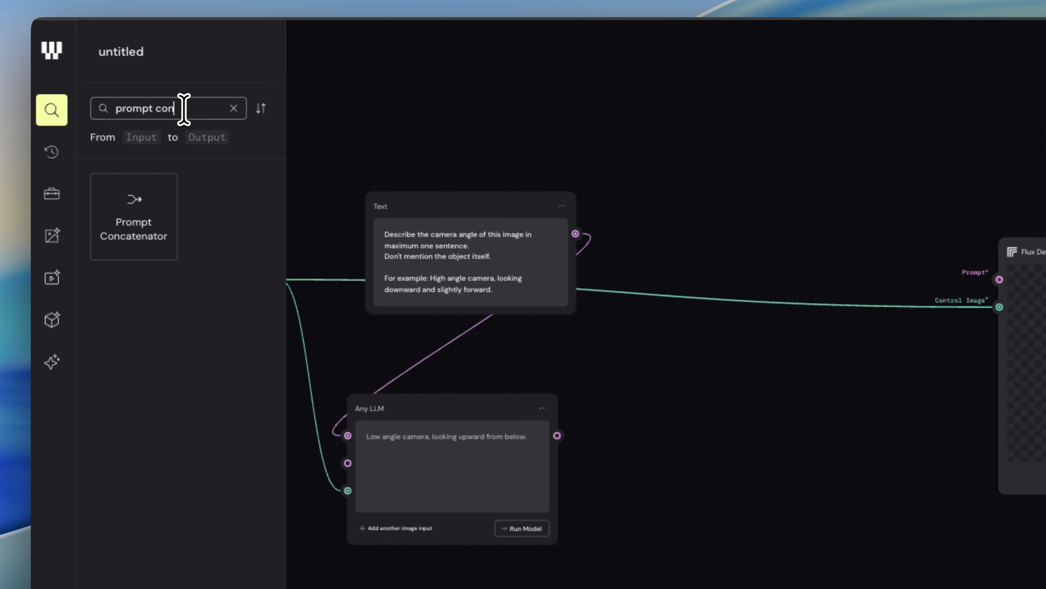
{"action": "left_click_drag", "start_coordinate": [124, 243], "coordinate": [725, 395]}
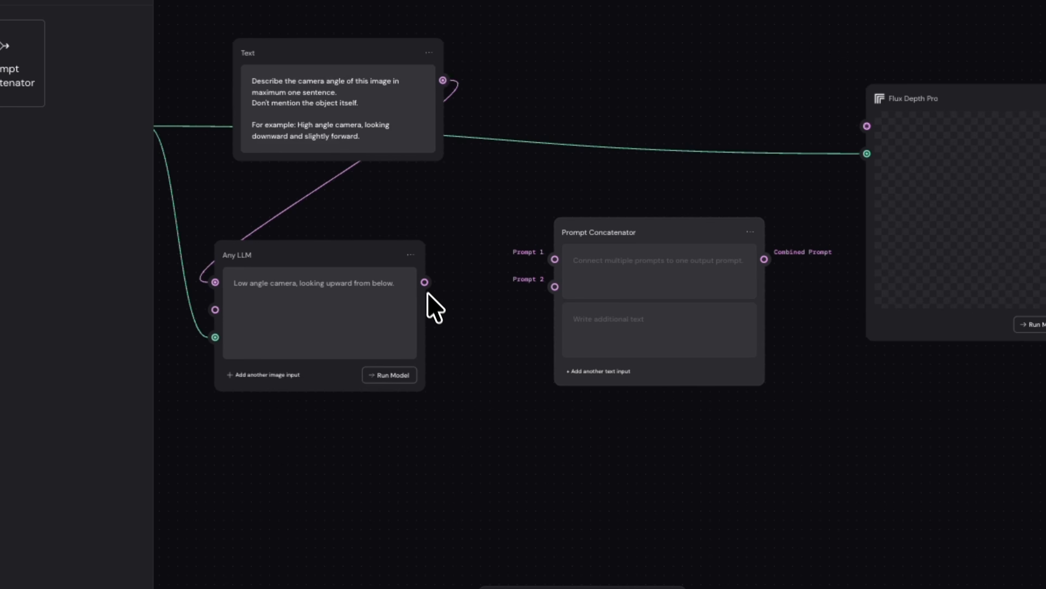
- Connect Any LLM's Text output to the Prompt 2 input of the new Prompt Concatenator
{"action": "left_click_drag", "start_coordinate": [424, 282], "coordinate": [438, 285]}
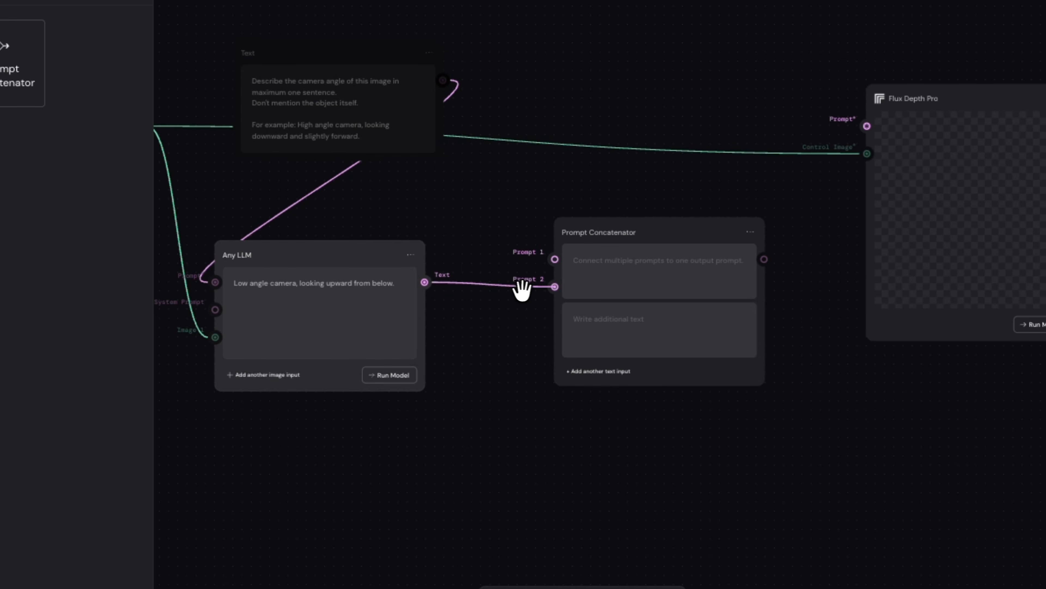
{"action": "left_click_drag", "start_coordinate": [543, 288], "coordinate": [555, 286]}
{"action": "scroll", "coordinate": [743, 432], "scroll_direction": "left", "scroll_amount": 4}
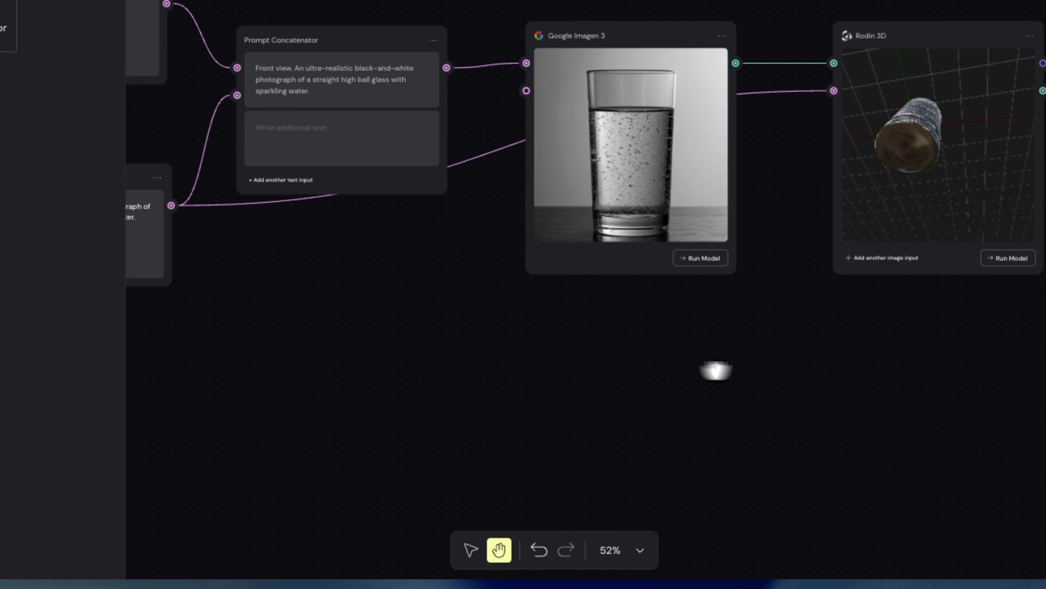
- Connect the original glass prompt's output to the Prompt 1 input of the Prompt Concatenator beside the Any LLM node
{"action": "scroll", "coordinate": [511, 371], "scroll_direction": "left", "scroll_amount": 8}
{"action": "left_click_drag", "start_coordinate": [590, 214], "coordinate": [661, 262]}
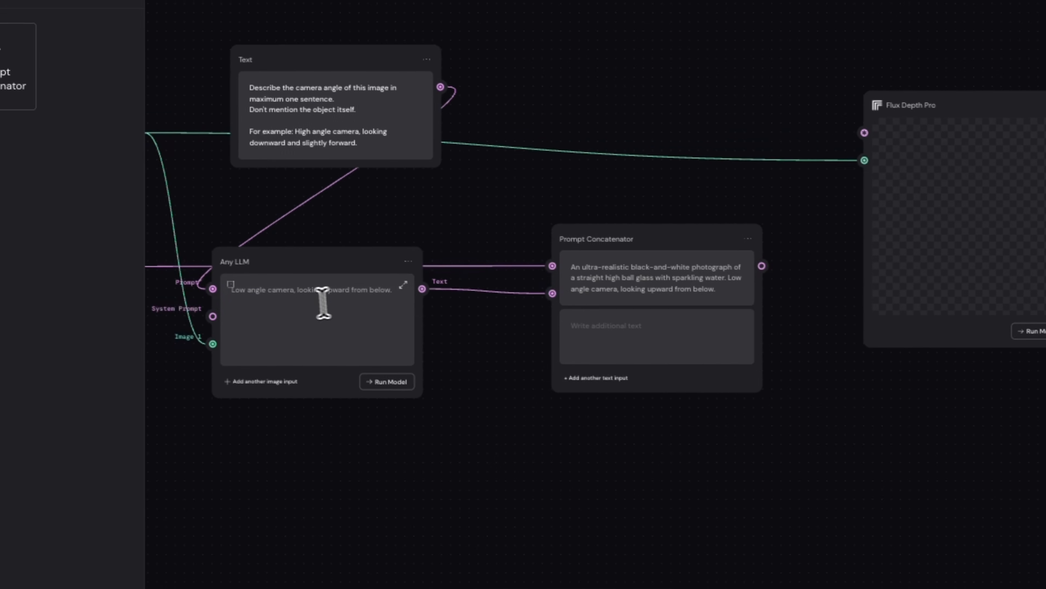
- Connect the concatenator's Combined Prompt output to the Prompt input of Flux Depth Pro and run the model
{"action": "left_click_drag", "start_coordinate": [393, 295], "coordinate": [246, 294]}
{"action": "left_click_drag", "start_coordinate": [372, 458], "coordinate": [601, 484]}
{"action": "left_click_drag", "start_coordinate": [531, 458], "coordinate": [927, 437]}
{"action": "left_click_drag", "start_coordinate": [363, 455], "coordinate": [521, 452]}
{"action": "left_click_drag", "start_coordinate": [465, 387], "coordinate": [948, 377]}
{"action": "left_click_drag", "start_coordinate": [229, 364], "coordinate": [568, 400]}
{"action": "left_click_drag", "start_coordinate": [671, 441], "coordinate": [305, 426]}
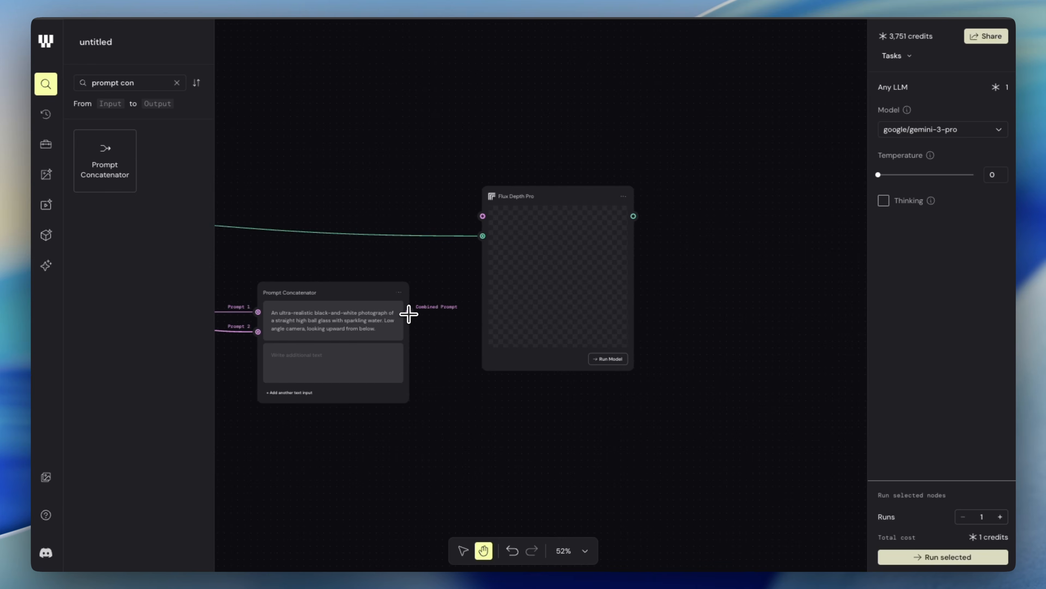
{"action": "left_click_drag", "start_coordinate": [409, 312], "coordinate": [481, 216]}
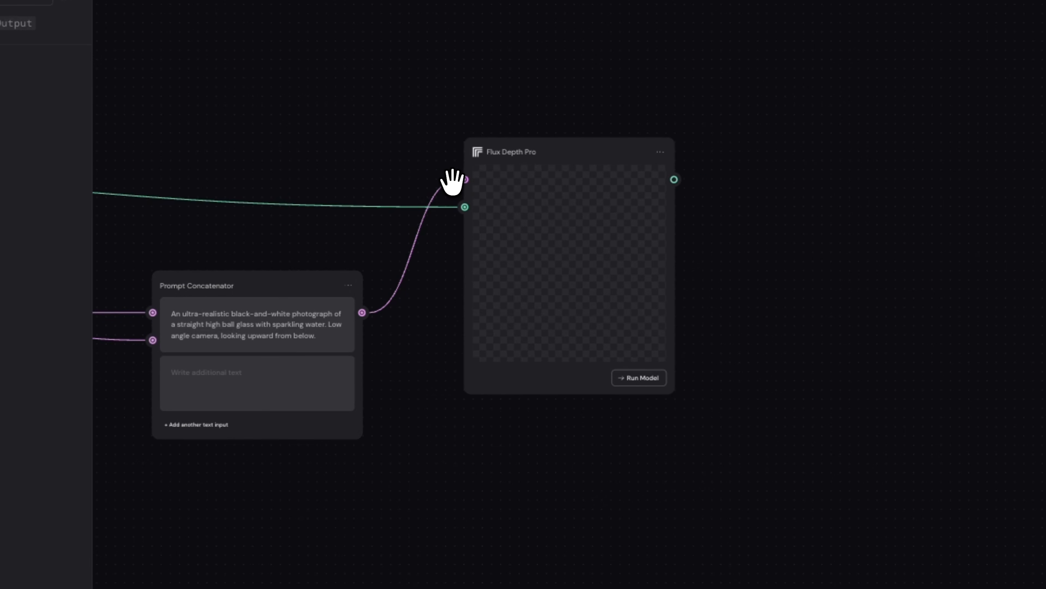
{"action": "left_click", "coordinate": [637, 378]}
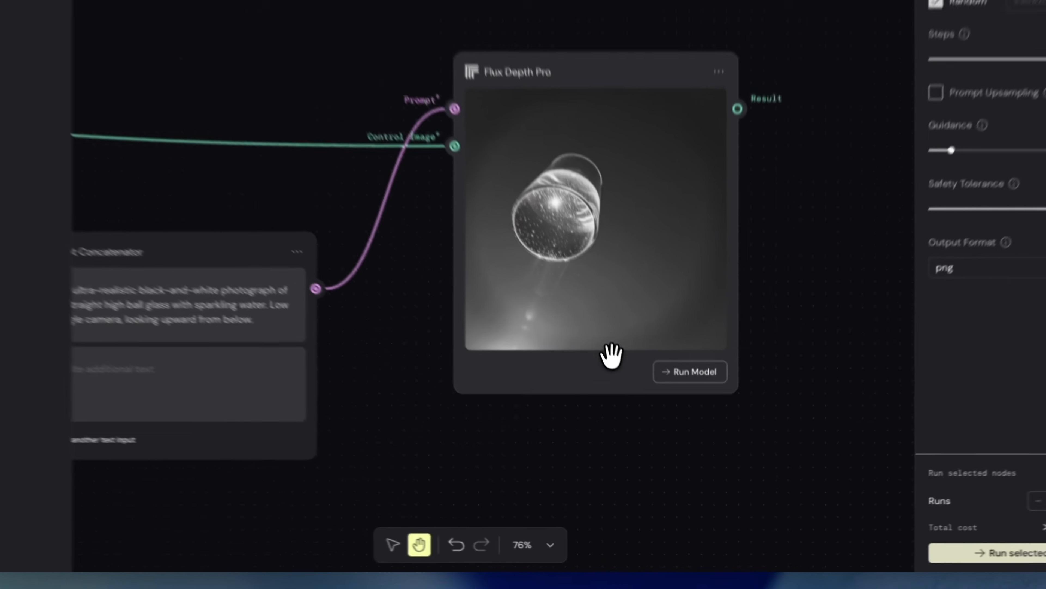
- Examine the complete workflow from the source prompts through to the glass image generated in the Flux Depth Pro node
{"action": "scroll", "coordinate": [613, 390], "scroll_direction": "down", "scroll_amount": 1}
{"action": "scroll", "coordinate": [453, 399], "scroll_direction": "down", "scroll_amount": 3}
{"action": "left_click_drag", "start_coordinate": [575, 409], "coordinate": [927, 449]}
{"action": "left_click_drag", "start_coordinate": [268, 357], "coordinate": [551, 354]}
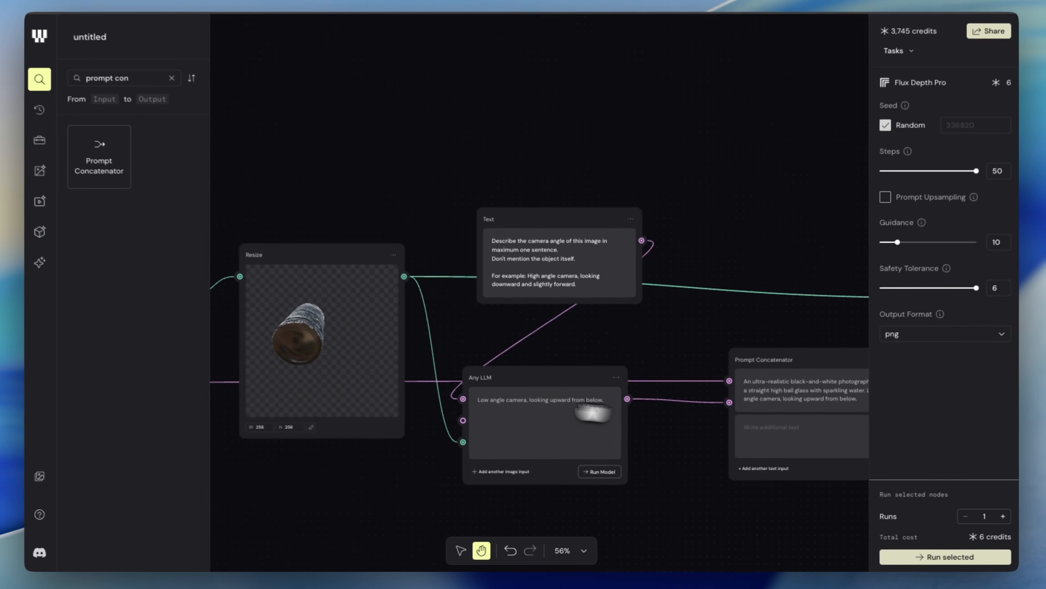
{"action": "scroll", "coordinate": [670, 498], "scroll_direction": "down", "scroll_amount": 3}
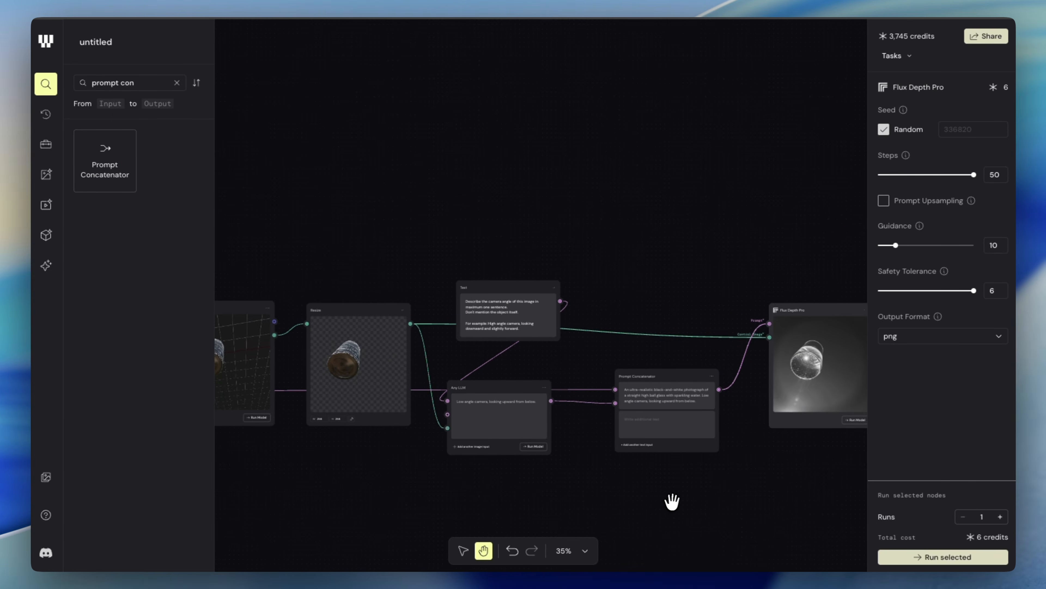
{"action": "left_click_drag", "start_coordinate": [671, 498], "coordinate": [628, 488]}
{"action": "left_click_drag", "start_coordinate": [375, 474], "coordinate": [402, 472]}
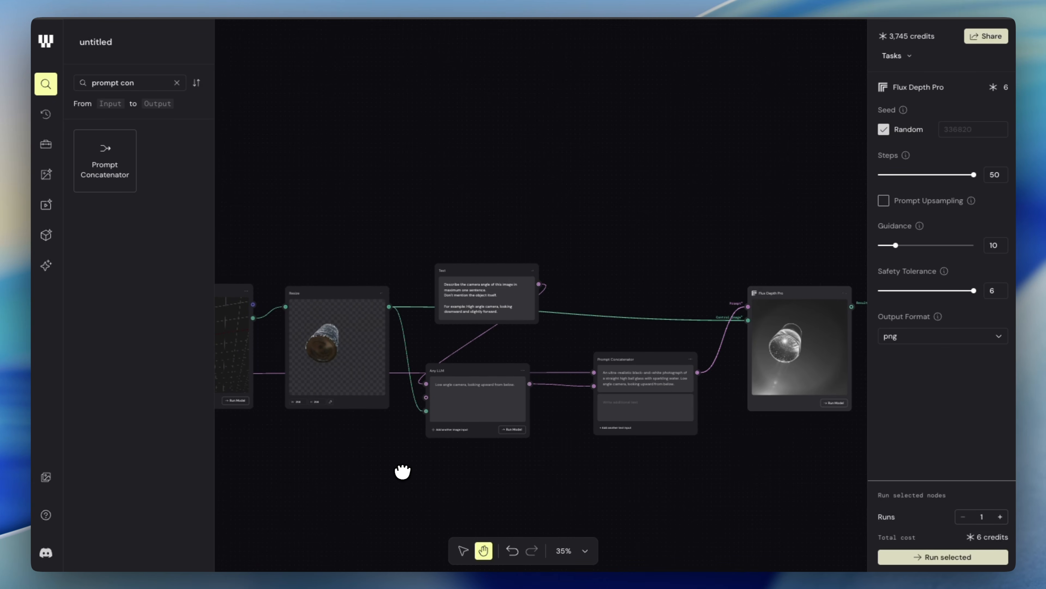
{"action": "left_click_drag", "start_coordinate": [292, 435], "coordinate": [268, 426]}
{"action": "scroll", "coordinate": [614, 374], "scroll_direction": "down", "scroll_amount": 4}
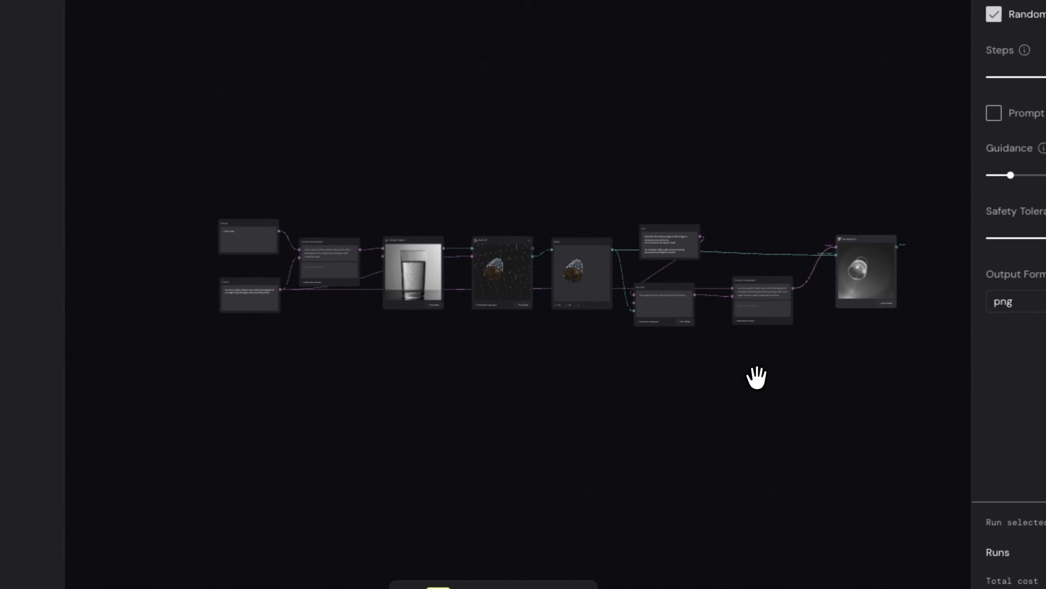
{"action": "left_click_drag", "start_coordinate": [757, 378], "coordinate": [730, 373]}
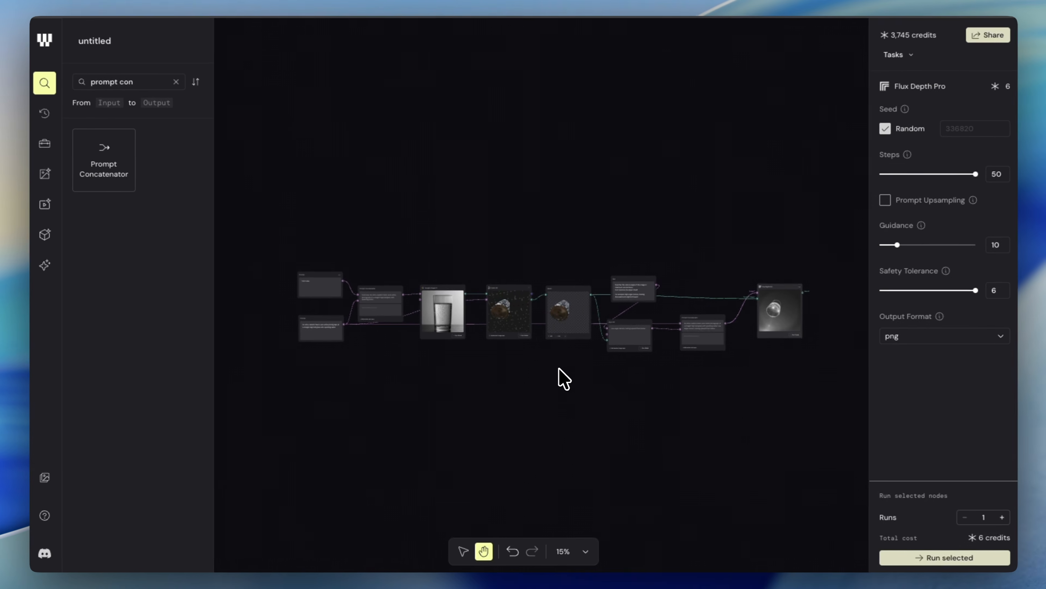
{"action": "scroll", "coordinate": [562, 379], "scroll_direction": "up", "scroll_amount": 1}
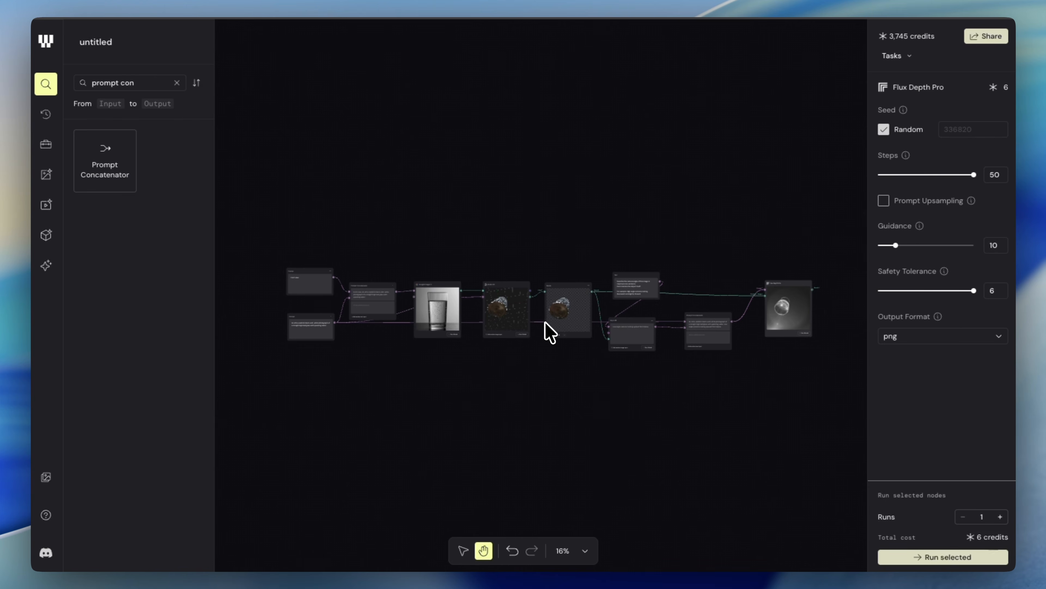
{"action": "left_click_drag", "start_coordinate": [762, 376], "coordinate": [744, 379]}
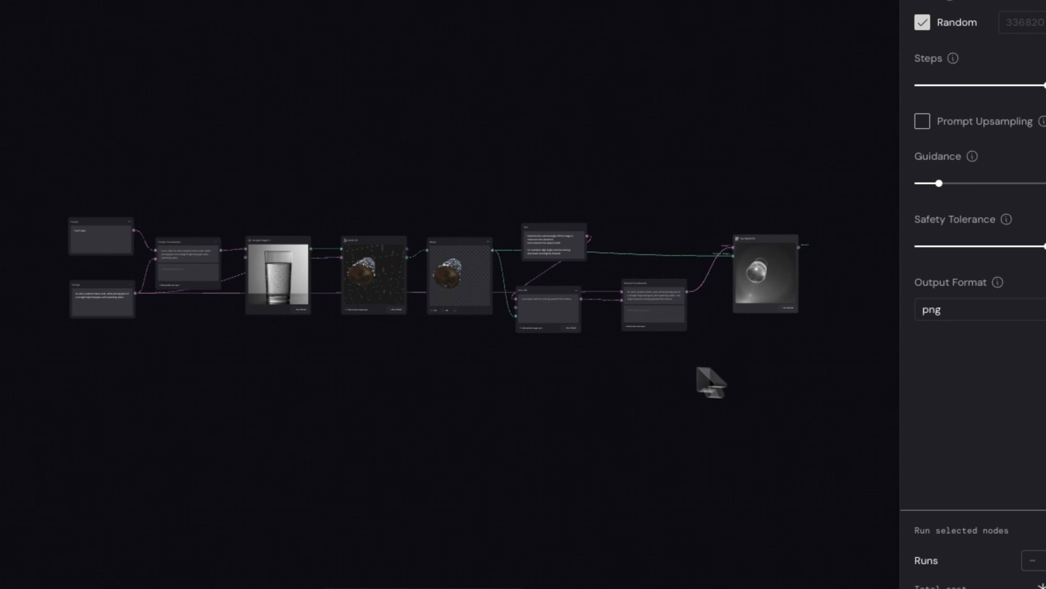
{"action": "scroll", "coordinate": [818, 334], "scroll_direction": "up", "scroll_amount": 3}
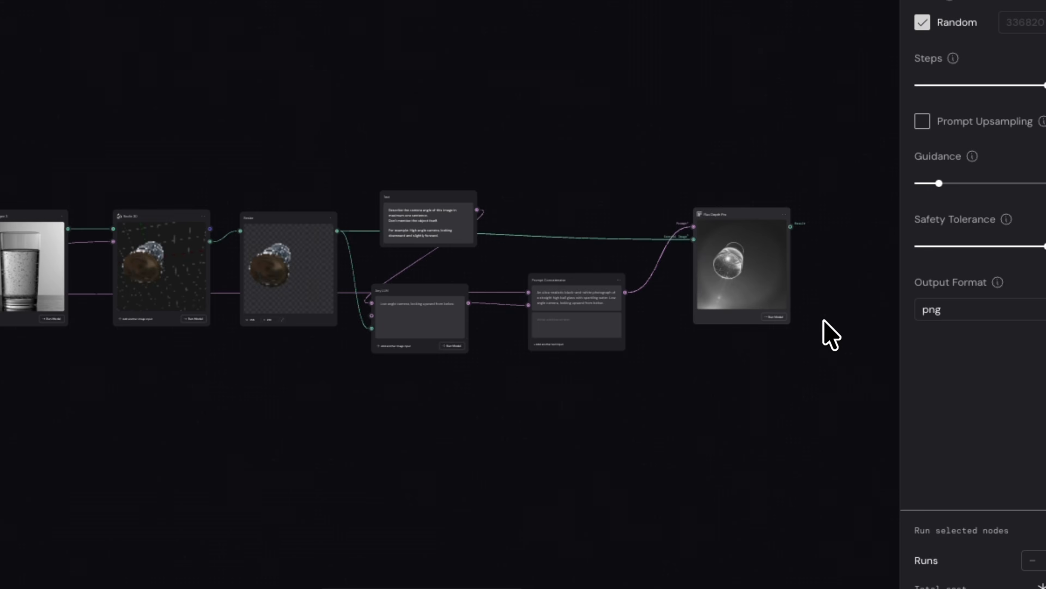
{"action": "scroll", "coordinate": [775, 267], "scroll_direction": "up", "scroll_amount": 5}
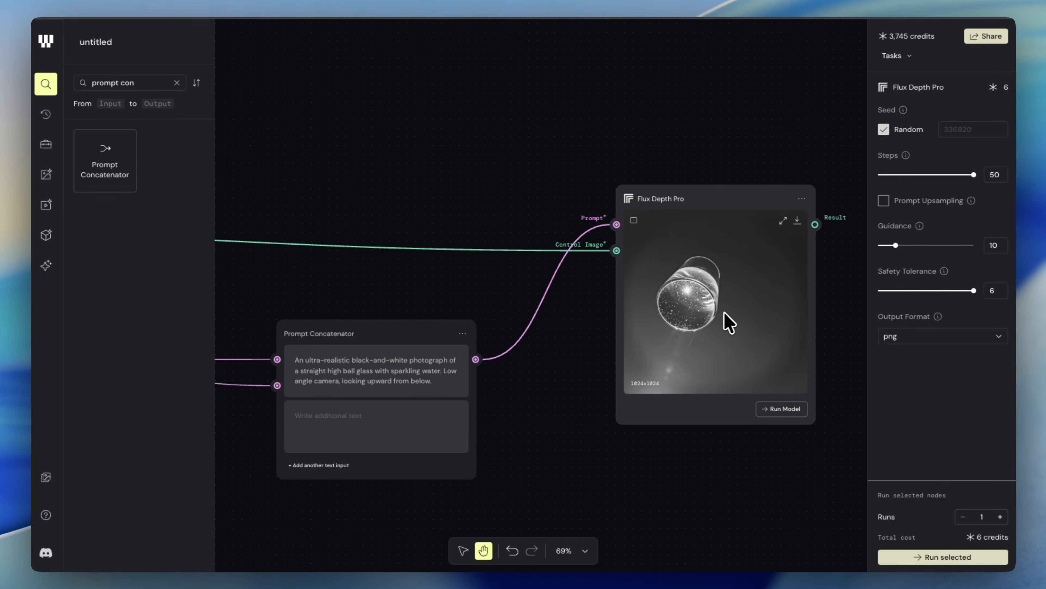
{"action": "scroll", "coordinate": [728, 324], "scroll_direction": "up", "scroll_amount": 3}
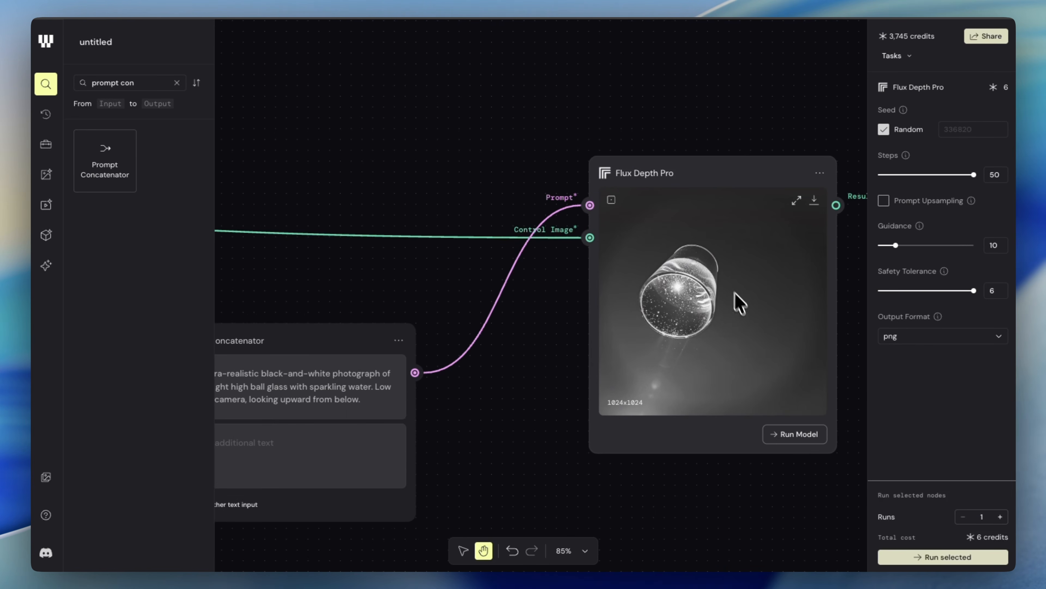
{"action": "scroll", "coordinate": [706, 298], "scroll_direction": "down", "scroll_amount": 3}
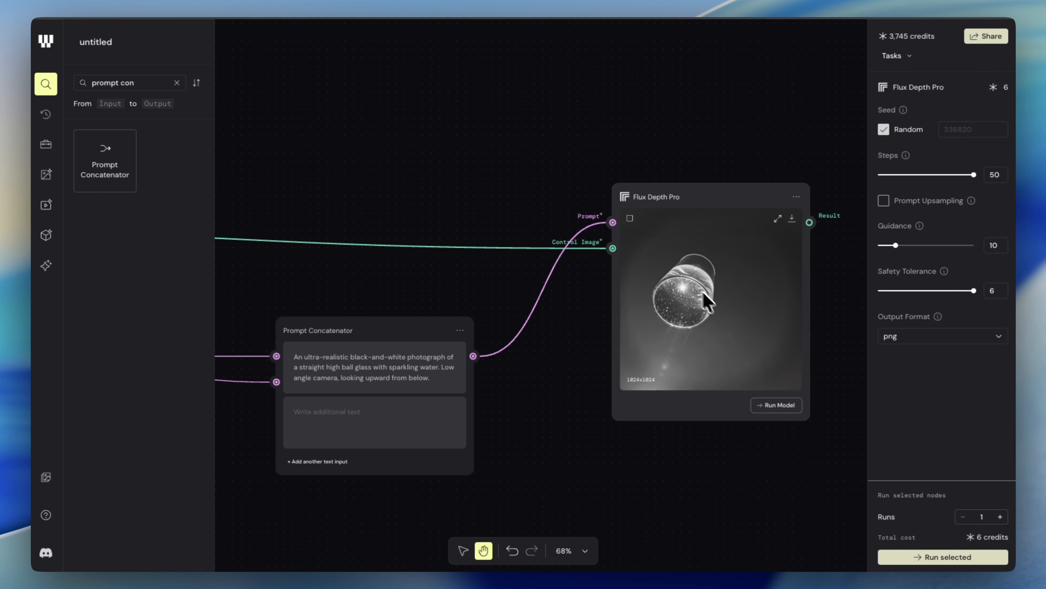
{"action": "scroll", "coordinate": [695, 296], "scroll_direction": "down", "scroll_amount": 1}
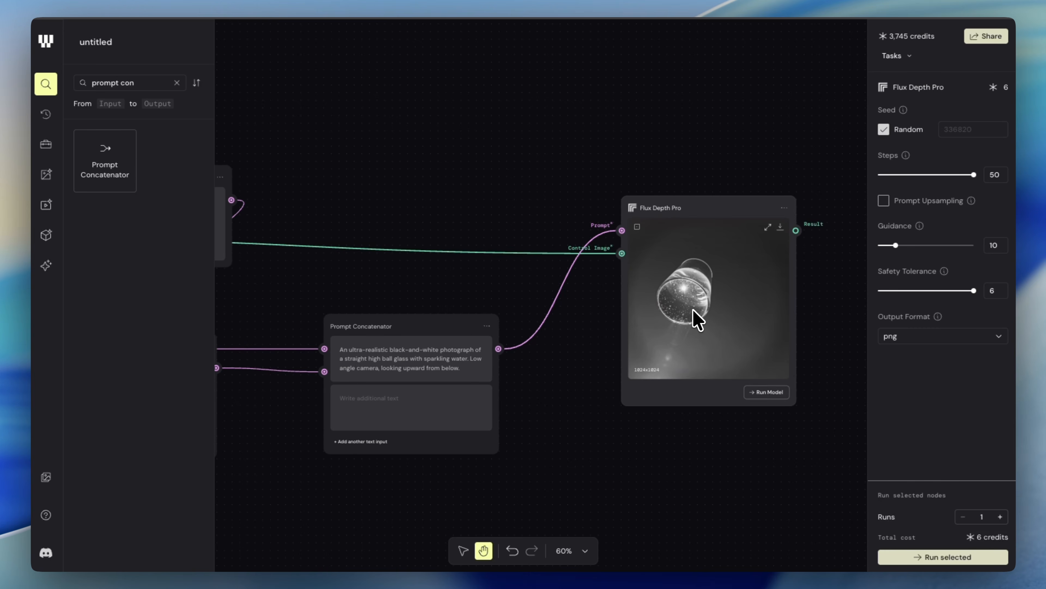
- Rewrite the glass prompt at the start of the workflow as "An ultra-realistic image of a banana"
{"action": "scroll", "coordinate": [696, 319], "scroll_direction": "down", "scroll_amount": 2}
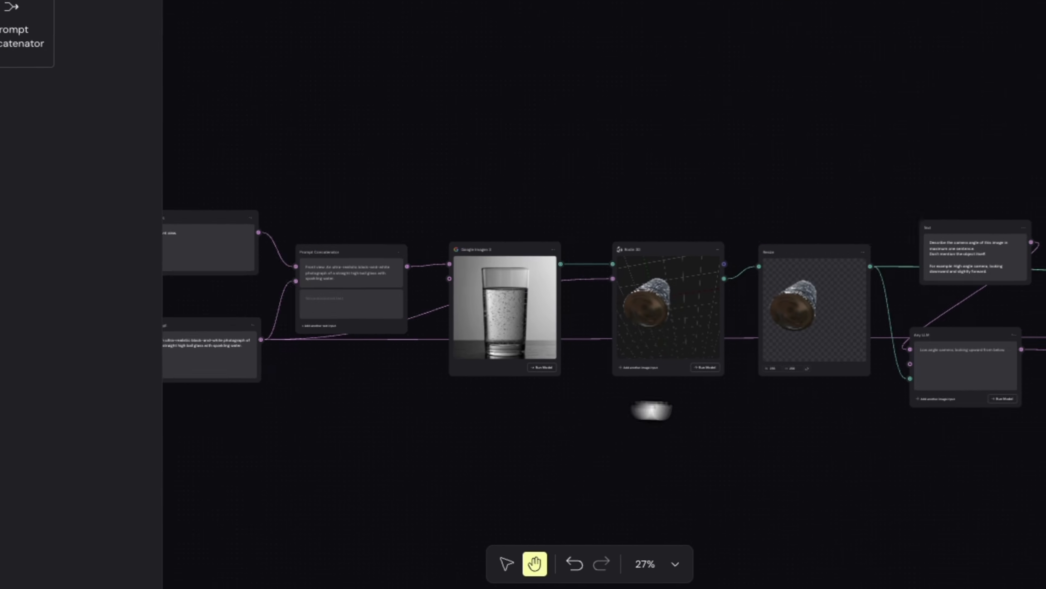
{"action": "left_click_drag", "start_coordinate": [385, 410], "coordinate": [653, 410]}
{"action": "scroll", "coordinate": [463, 363], "scroll_direction": "up", "scroll_amount": 10}
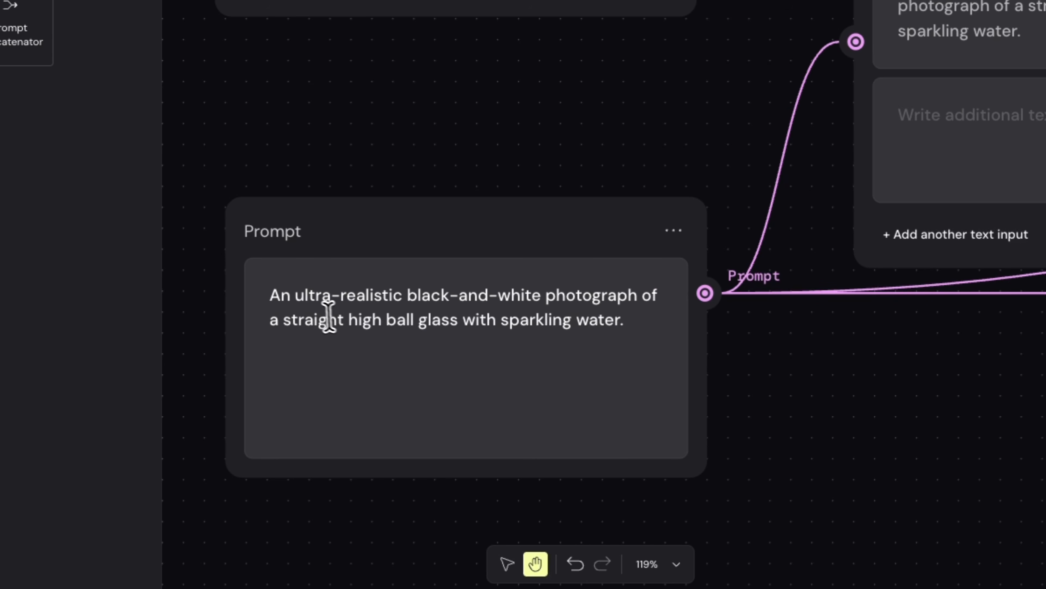
{"action": "left_click_drag", "start_coordinate": [299, 300], "coordinate": [467, 304]}
{"action": "left_click", "coordinate": [497, 305]}
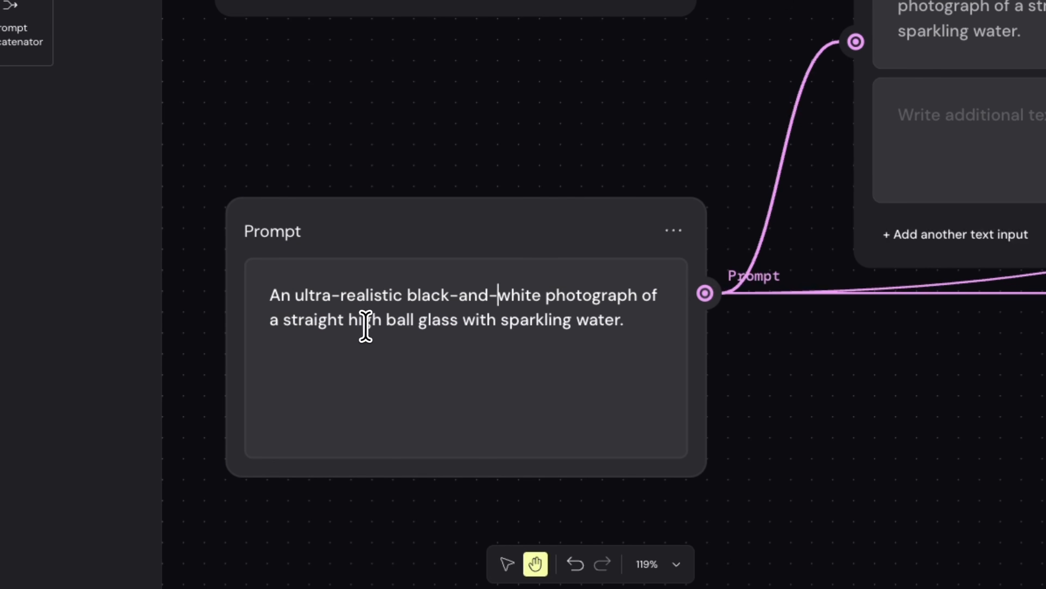
{"action": "left_click_drag", "start_coordinate": [438, 339], "coordinate": [407, 307]}
{"action": "key", "text": "BackSpace"}
{"action": "type", "text": "imager"}
{"action": "key", "text": "BackSpace"}
{"action": "type", "text": "of a banana"}
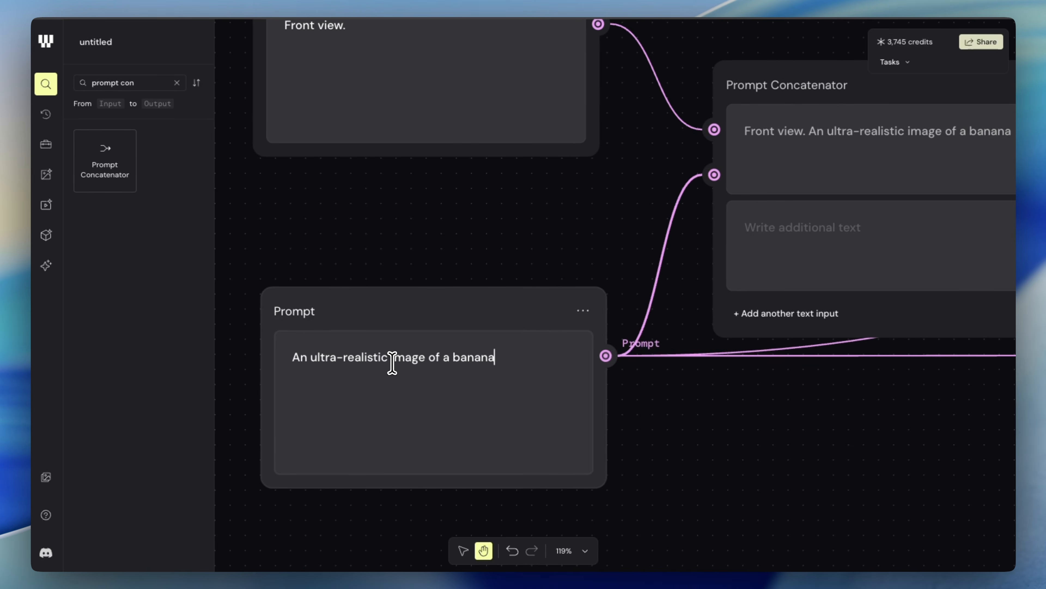
- Generate the banana image with Google Imagen 3, rerunning it with "laying down" added to the prompt
{"action": "scroll", "coordinate": [584, 460], "scroll_direction": "down", "scroll_amount": 5}
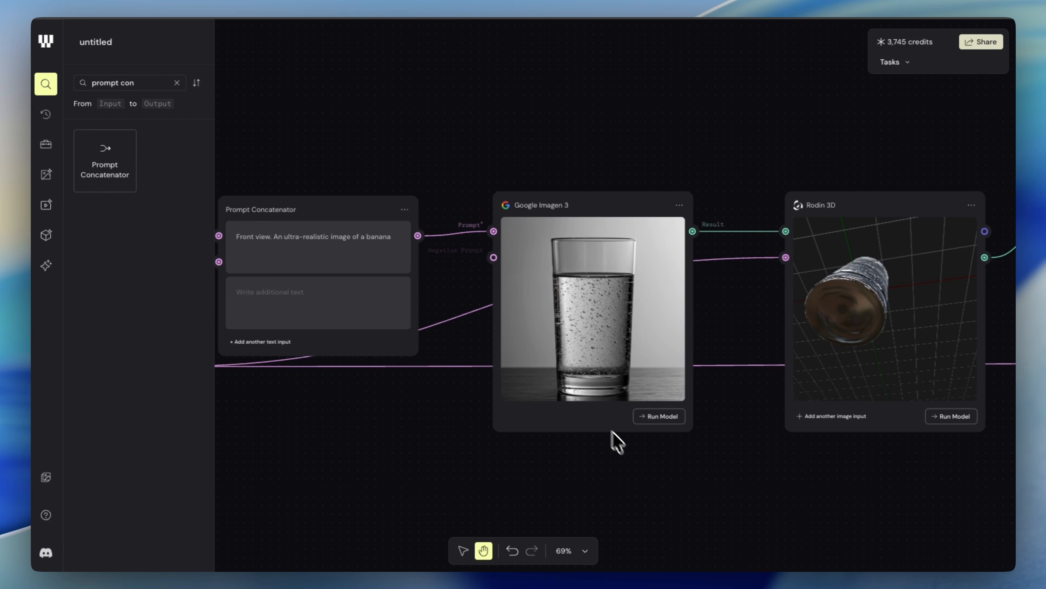
{"action": "left_click", "coordinate": [661, 420]}
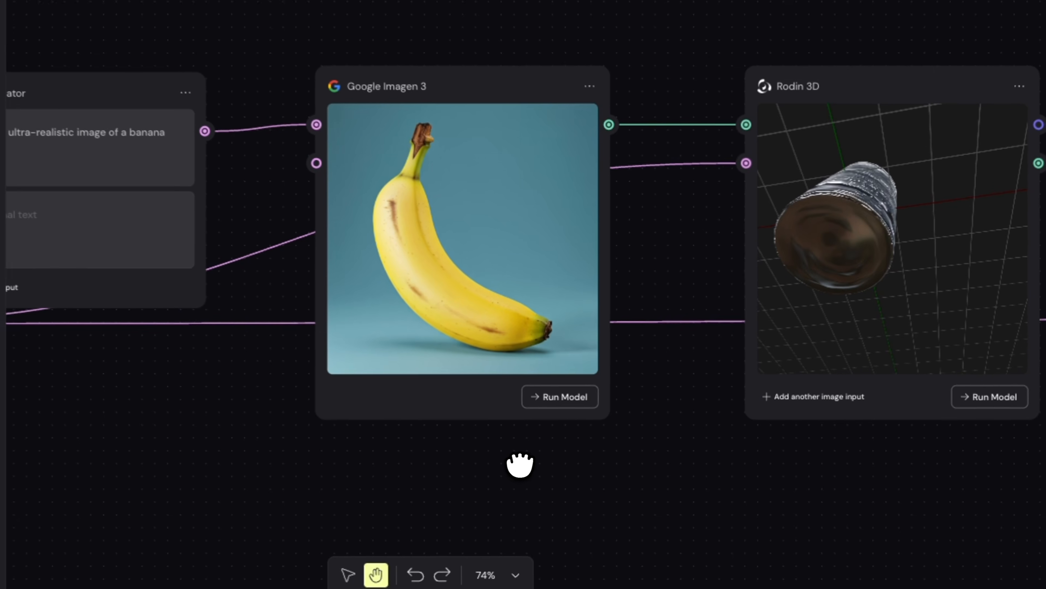
{"action": "left_click_drag", "start_coordinate": [218, 445], "coordinate": [758, 419]}
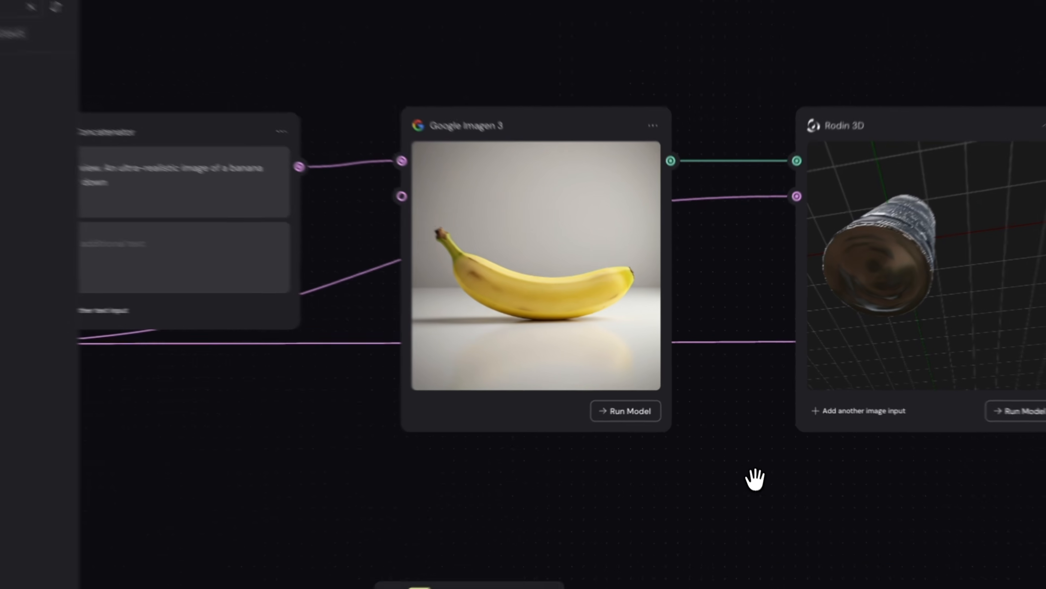
- Run Rodin 3D on the banana image and rotate the resulting model to a new camera angle
{"action": "left_click_drag", "start_coordinate": [748, 454], "coordinate": [495, 449]}
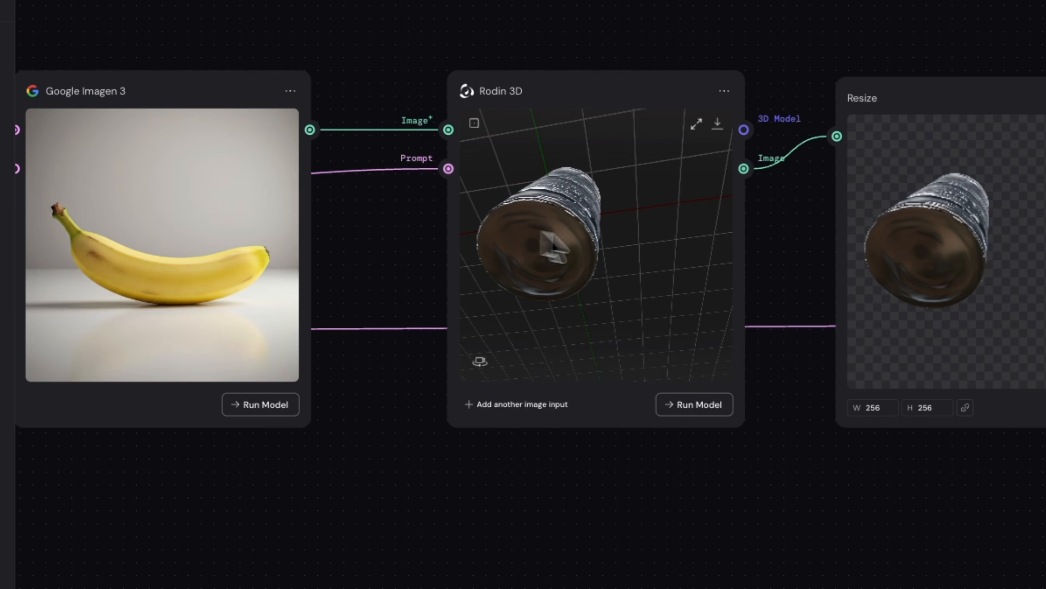
{"action": "left_click", "coordinate": [700, 411]}
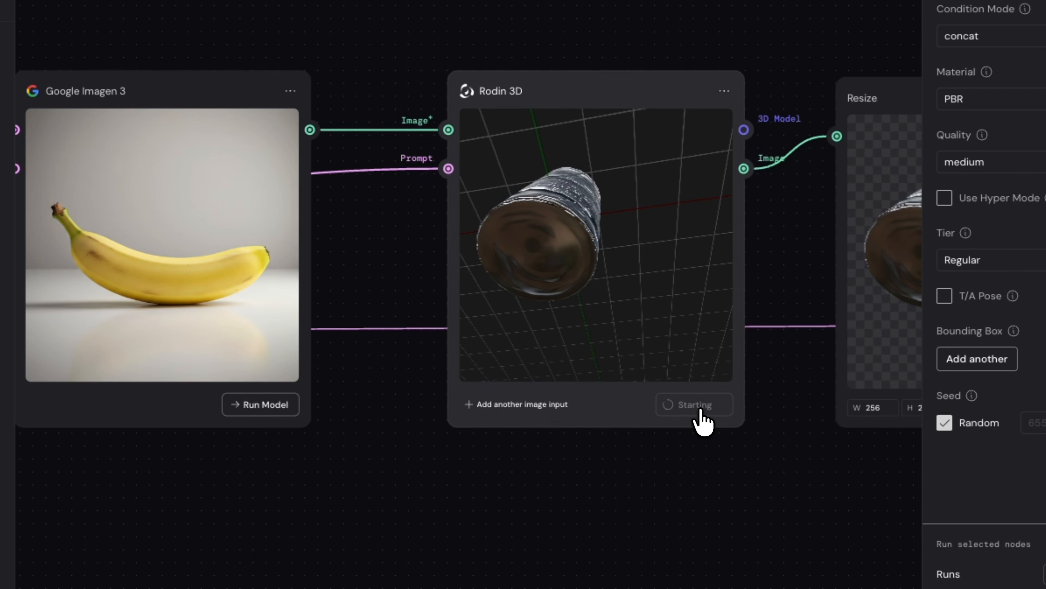
{"action": "left_click_drag", "start_coordinate": [521, 303], "coordinate": [661, 336]}
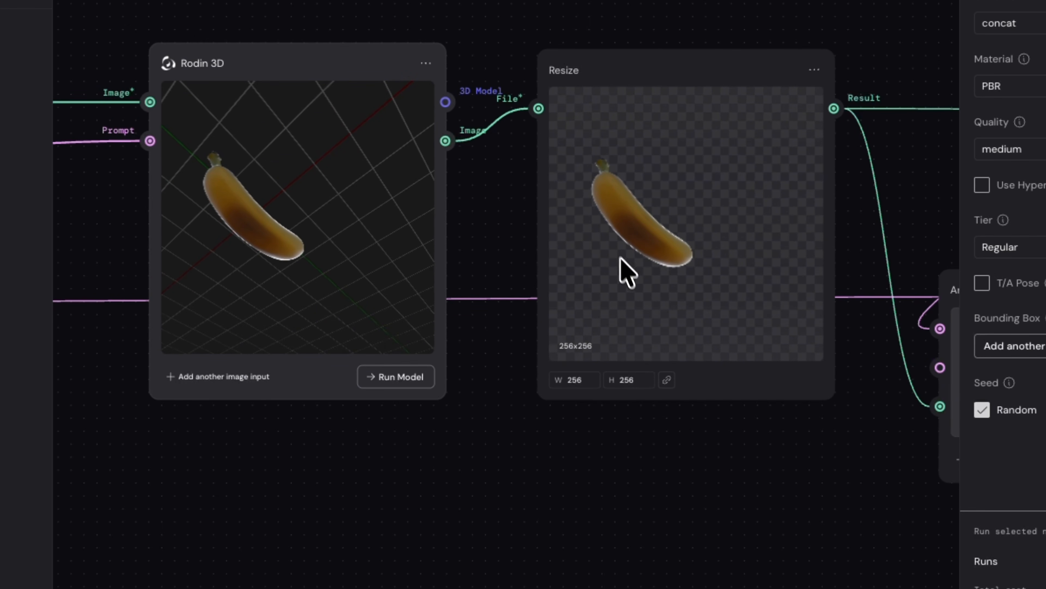
- Review the camera-angle instruction in the Text node and run Any LLM on the resized banana view
{"action": "left_click_drag", "start_coordinate": [807, 462], "coordinate": [456, 440]}
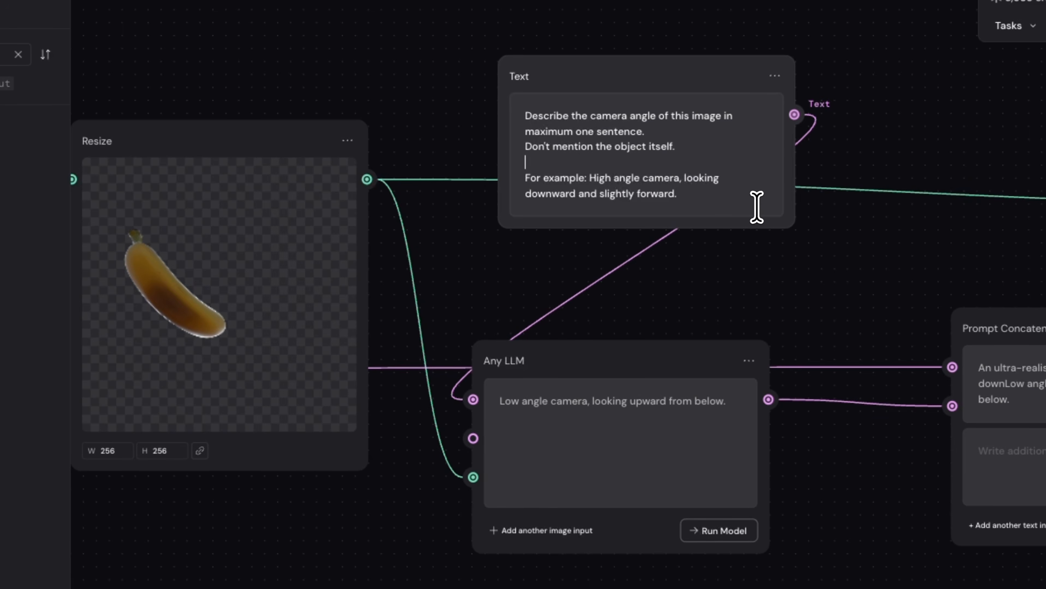
{"action": "left_click_drag", "start_coordinate": [725, 196], "coordinate": [529, 84]}
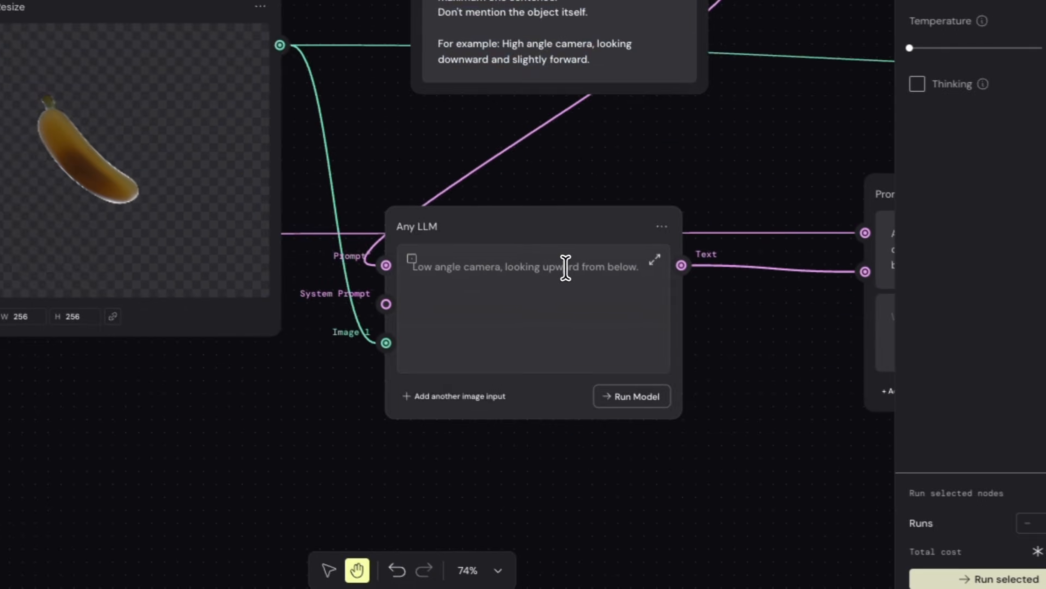
{"action": "triple_click", "coordinate": [680, 379]}
{"action": "left_click", "coordinate": [575, 296]}
{"action": "left_click", "coordinate": [629, 395]}
{"action": "left_click_drag", "start_coordinate": [488, 291], "coordinate": [415, 276]}
{"action": "left_click", "coordinate": [557, 306]}
- Add a period and space after "laying down" in the banana prompt and run Flux Depth Pro
{"action": "left_click_drag", "start_coordinate": [760, 336], "coordinate": [235, 345]}
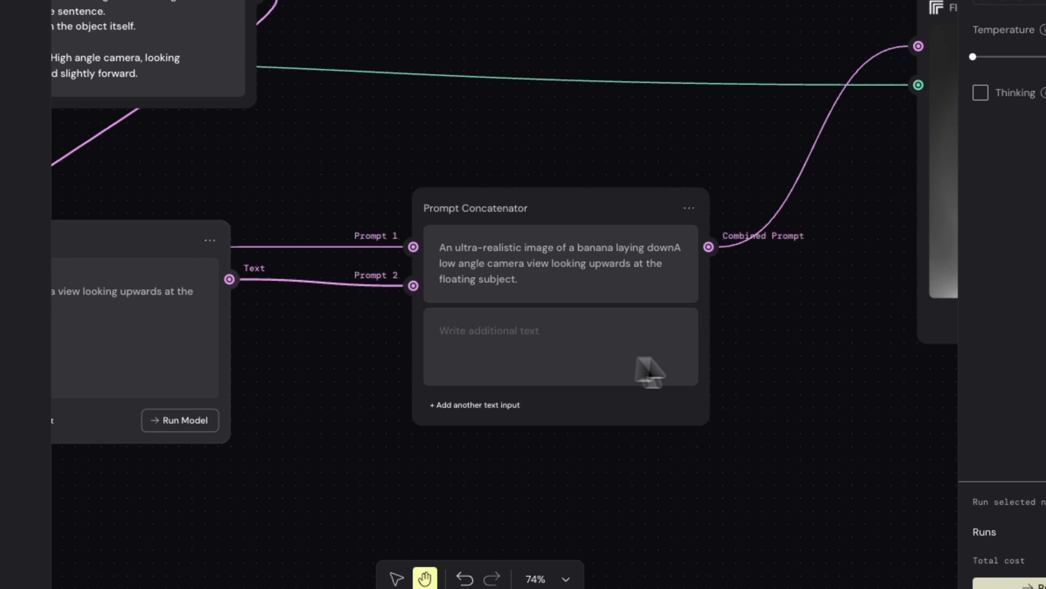
{"action": "left_click_drag", "start_coordinate": [828, 335], "coordinate": [346, 354]}
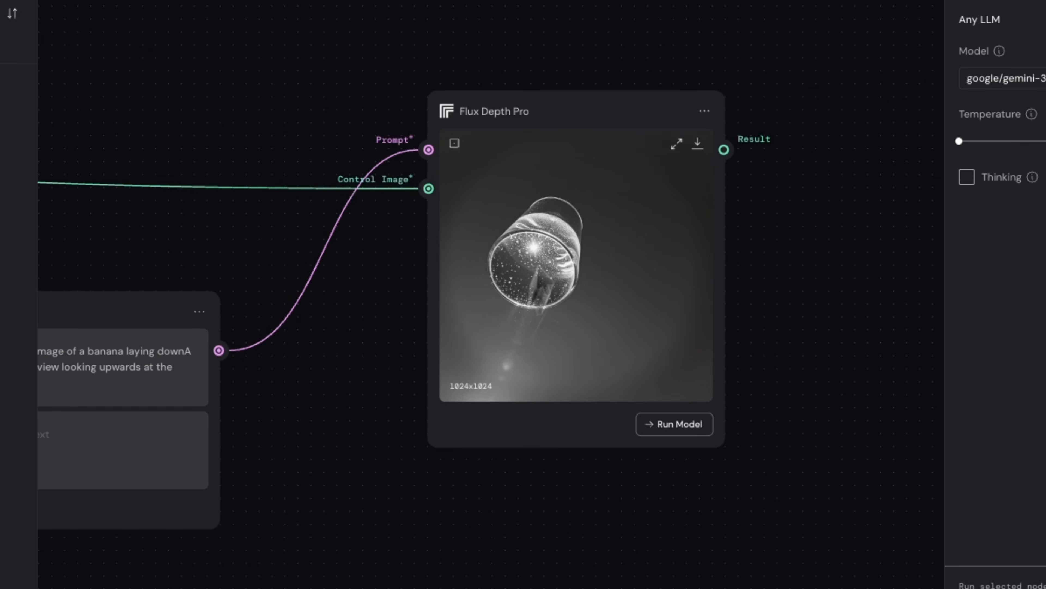
{"action": "left_click", "coordinate": [596, 105]}
{"action": "left_click_drag", "start_coordinate": [596, 106], "coordinate": [526, 99]}
{"action": "left_click", "coordinate": [592, 417]}
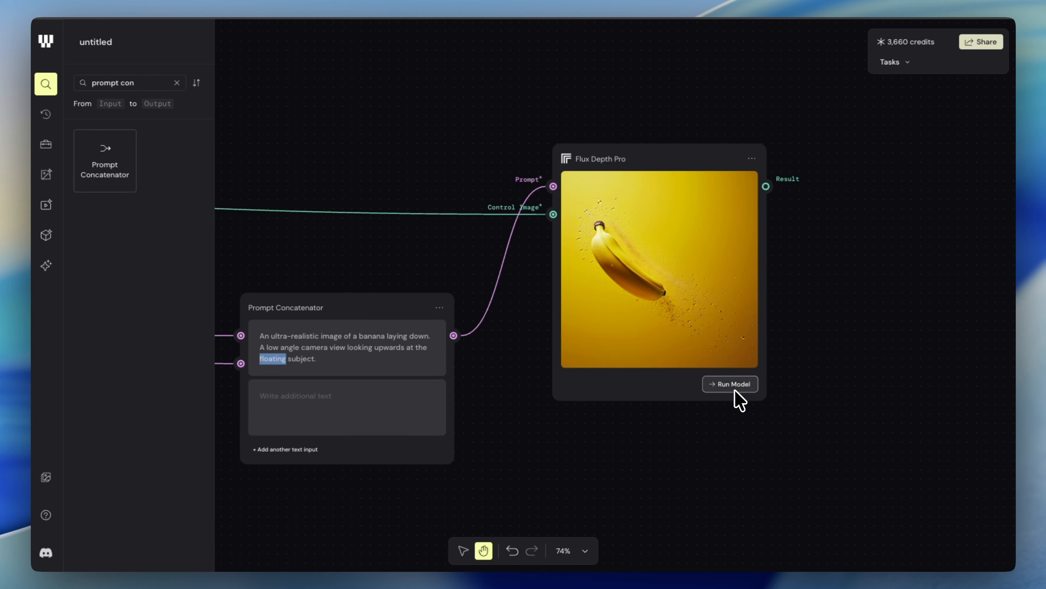
- Compare the generated banana image with the combined prompt, highlighting the word "floating" in the Prompt Concatenator
{"action": "left_click_drag", "start_coordinate": [544, 419], "coordinate": [572, 425]}
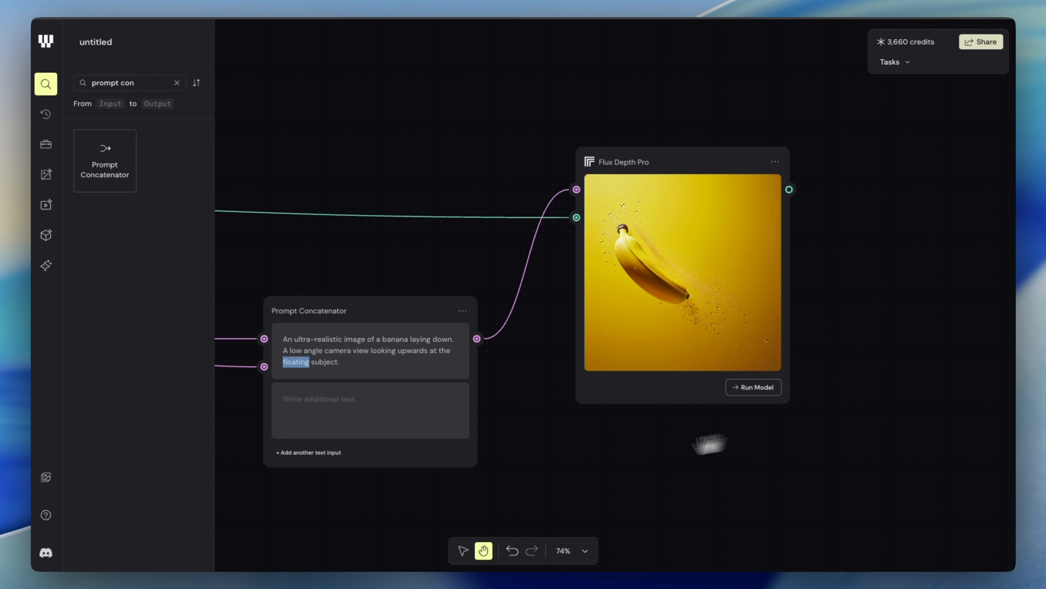
{"action": "left_click_drag", "start_coordinate": [568, 467], "coordinate": [661, 455]}
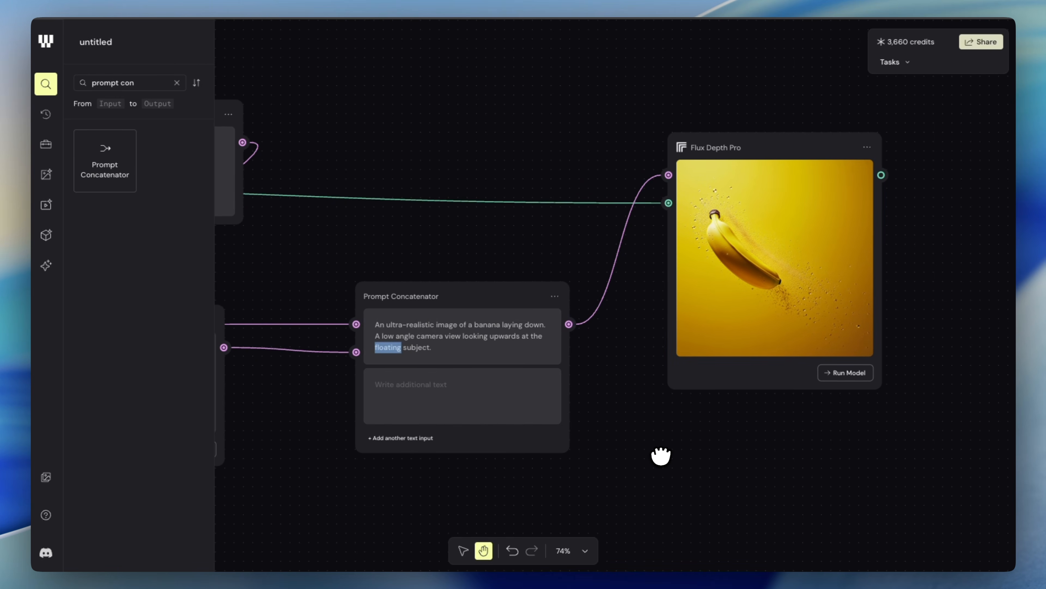
{"action": "left_click", "coordinate": [390, 351]}
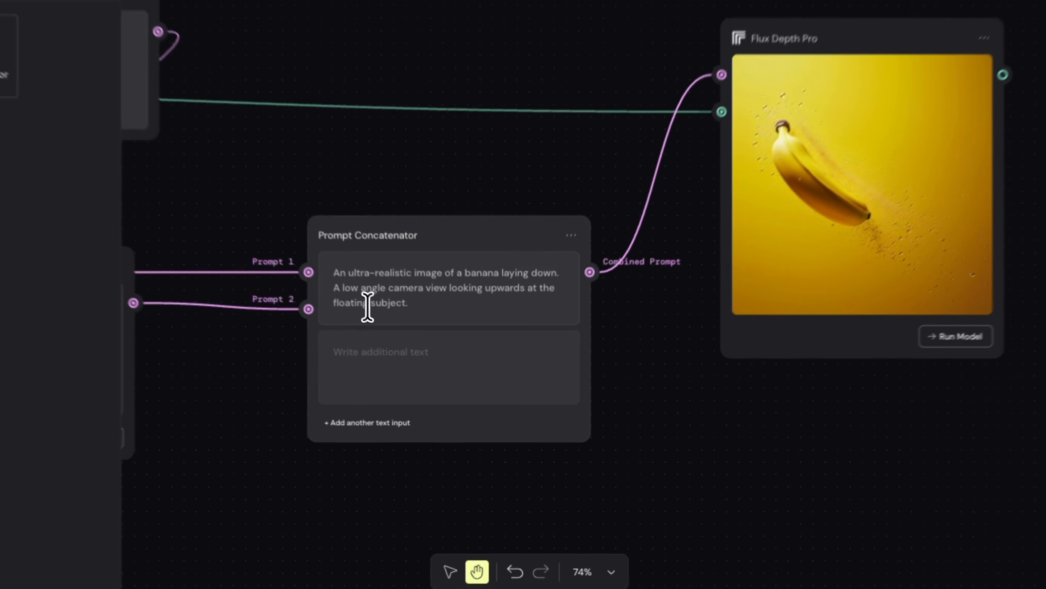
{"action": "left_click_drag", "start_coordinate": [402, 350], "coordinate": [382, 350]}
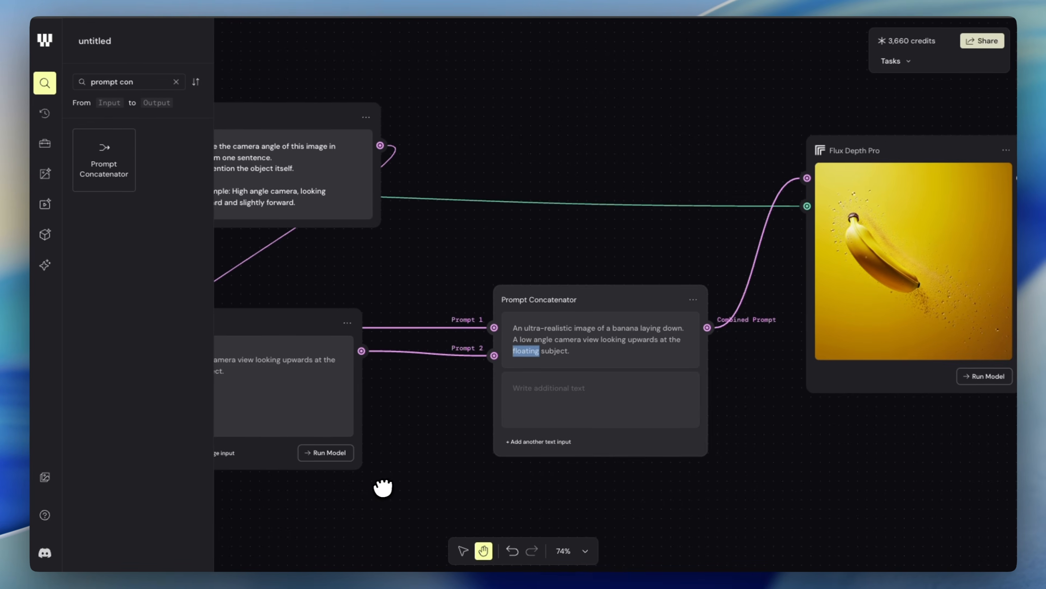
- Trace the workflow from the front-view and banana prompts through Google Imagen 3, Rodin 3D, Resize and Any LLM to Flux Depth Pro
{"action": "left_click_drag", "start_coordinate": [428, 481], "coordinate": [848, 479]}
{"action": "left_click_drag", "start_coordinate": [233, 461], "coordinate": [865, 452]}
{"action": "left_click_drag", "start_coordinate": [292, 451], "coordinate": [490, 494]}
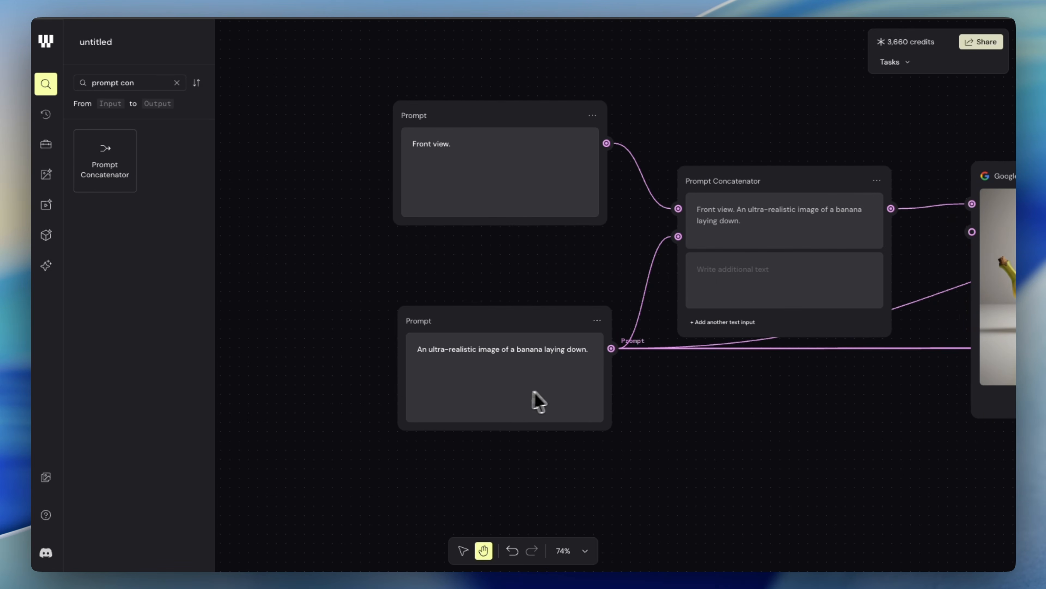
{"action": "left_click_drag", "start_coordinate": [749, 441], "coordinate": [364, 433]}
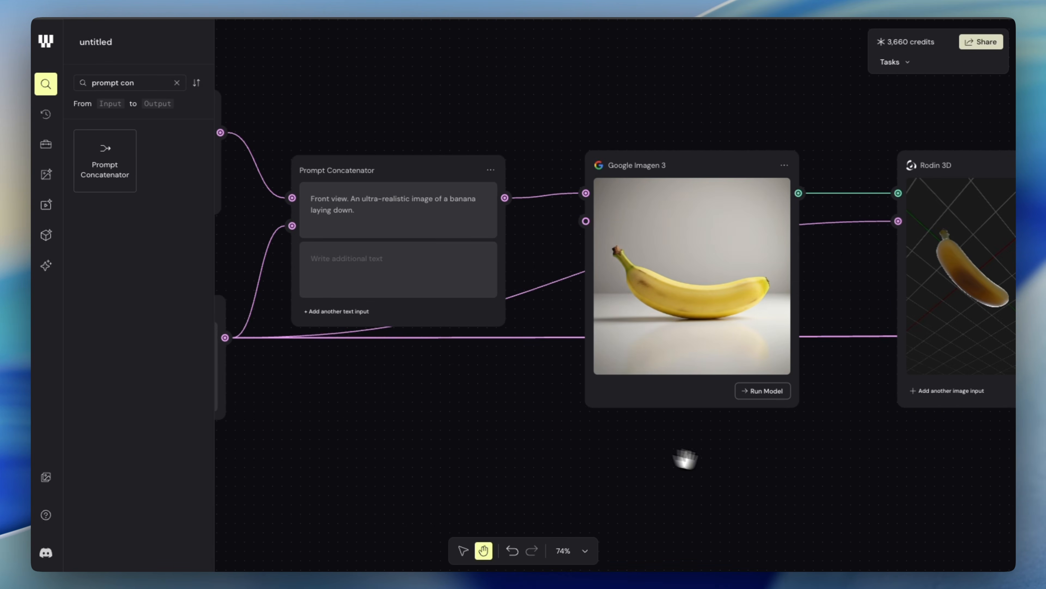
{"action": "scroll", "coordinate": [673, 456], "scroll_direction": "down", "scroll_amount": 2}
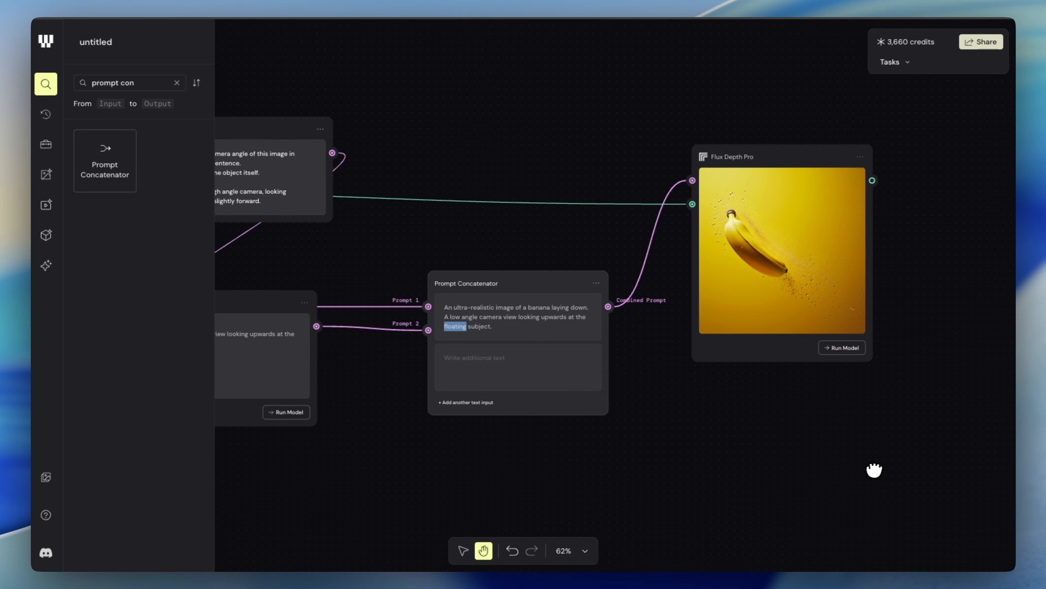
{"action": "scroll", "coordinate": [876, 470], "scroll_direction": "left", "scroll_amount": 8}
{"action": "scroll", "coordinate": [686, 474], "scroll_direction": "down", "scroll_amount": 3}
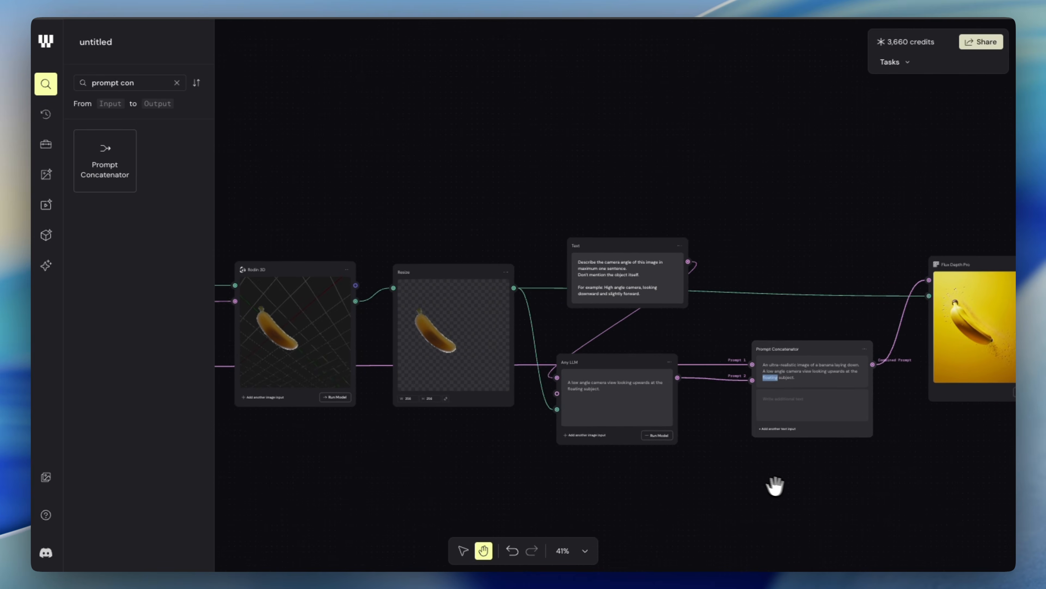
{"action": "scroll", "coordinate": [775, 486], "scroll_direction": "down", "scroll_amount": 2}
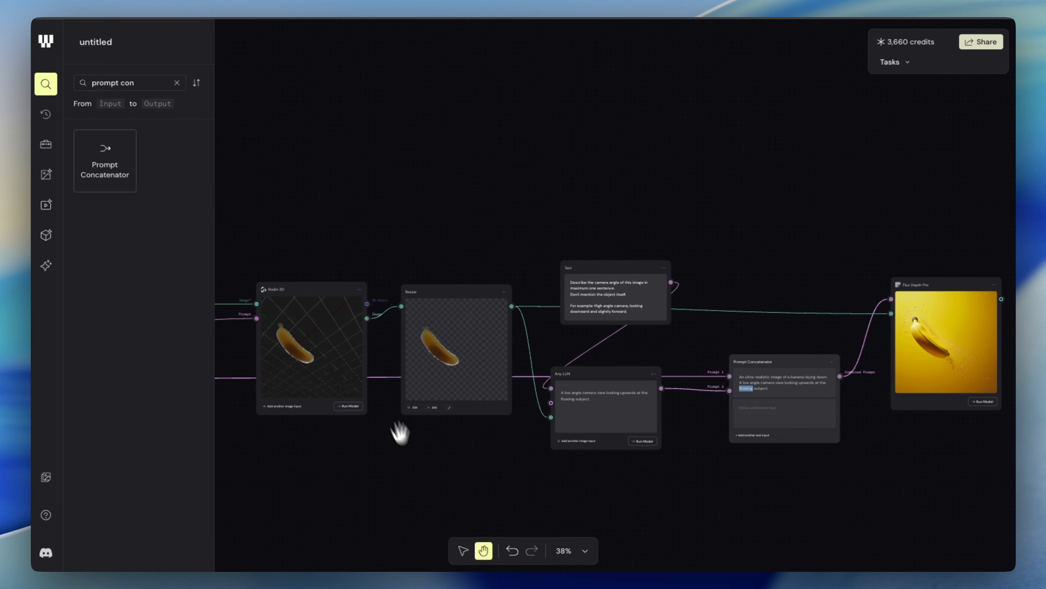
- Examine the banana image in Flux Depth Pro against its combined prompt, and look over the complete node chain
{"action": "scroll", "coordinate": [577, 469], "scroll_direction": "left", "scroll_amount": 5}
{"action": "scroll", "coordinate": [939, 374], "scroll_direction": "up", "scroll_amount": 4}
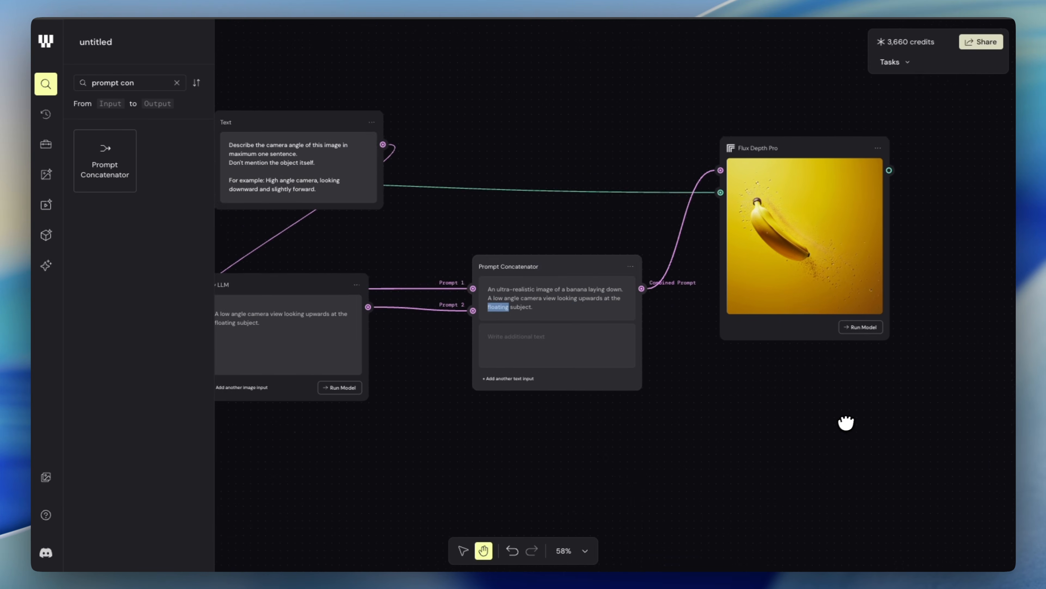
{"action": "scroll", "coordinate": [846, 422], "scroll_direction": "right", "scroll_amount": 2}
{"action": "scroll", "coordinate": [808, 421], "scroll_direction": "up", "scroll_amount": 5}
{"action": "scroll", "coordinate": [841, 397], "scroll_direction": "right", "scroll_amount": 1}
{"action": "scroll", "coordinate": [829, 455], "scroll_direction": "up", "scroll_amount": 2}
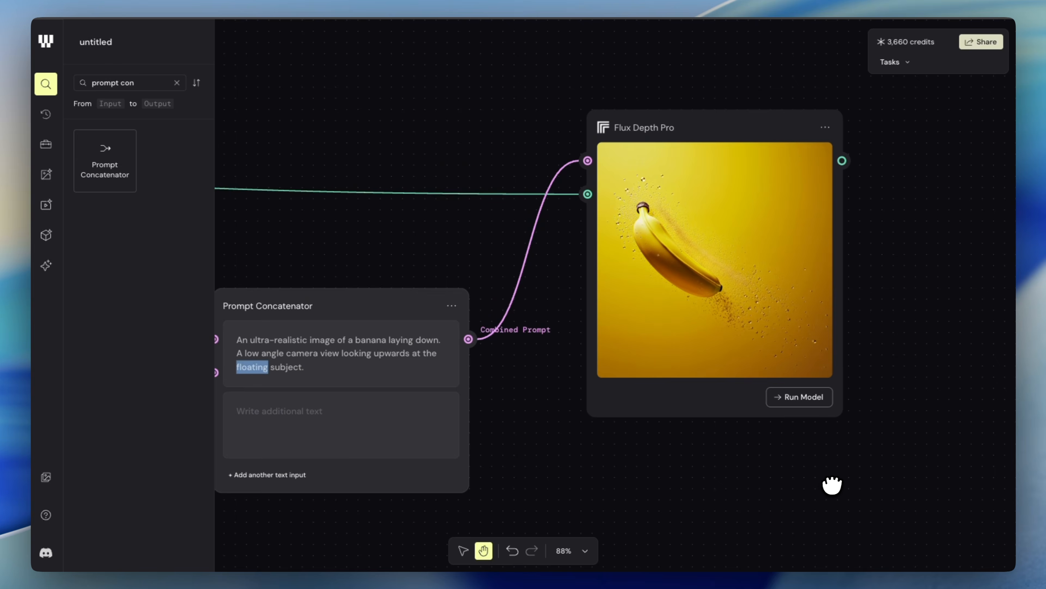
{"action": "scroll", "coordinate": [833, 484], "scroll_direction": "down", "scroll_amount": 1}
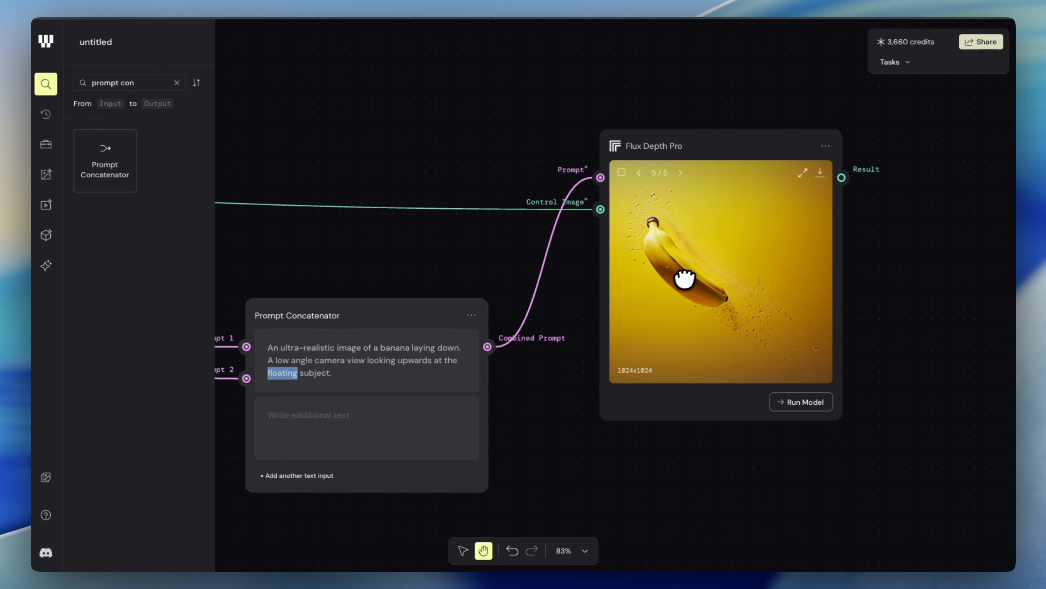
{"action": "scroll", "coordinate": [942, 307], "scroll_direction": "down", "scroll_amount": 10}
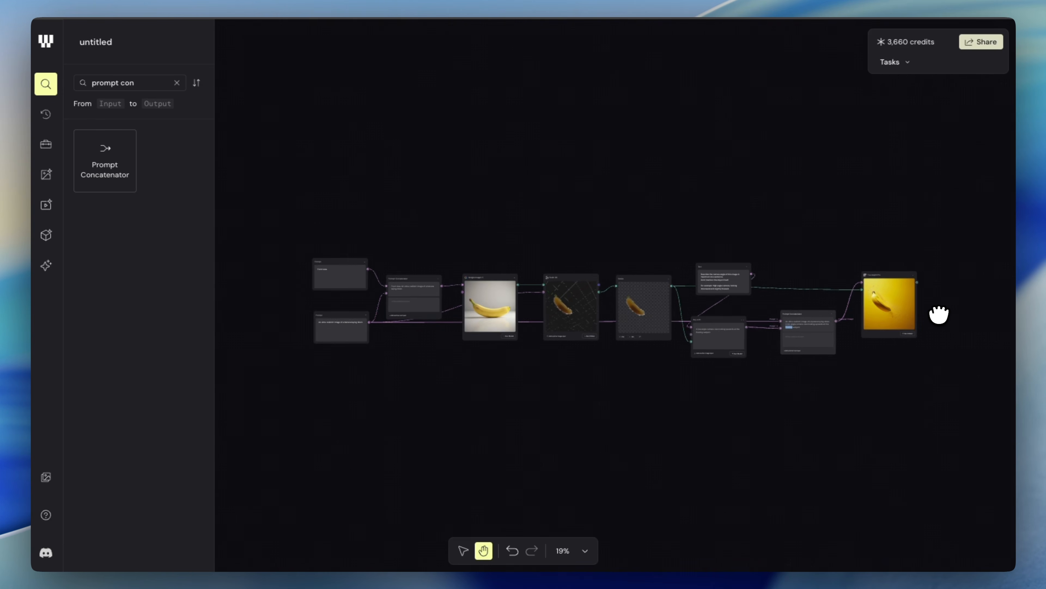
{"action": "scroll", "coordinate": [939, 315], "scroll_direction": "up", "scroll_amount": 2}
{"action": "scroll", "coordinate": [940, 316], "scroll_direction": "up", "scroll_amount": 5}
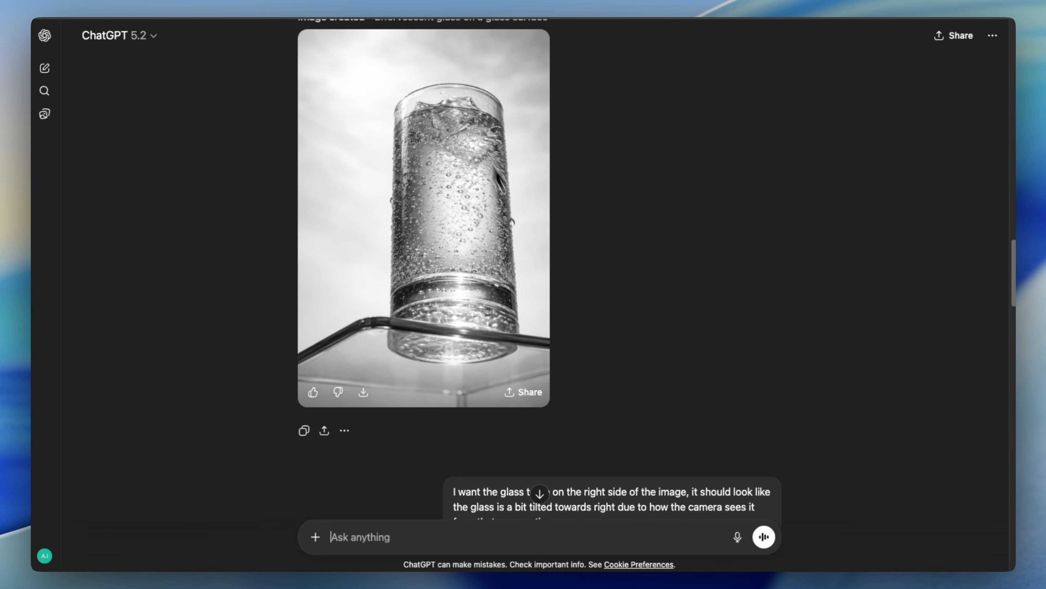
- Switch to ChatGPT and review the generated glass images together with the camera-position requests in the conversation
{"action": "scroll", "coordinate": [536, 245], "scroll_direction": "up", "scroll_amount": 10}
{"action": "scroll", "coordinate": [536, 245], "scroll_direction": "up", "scroll_amount": 15}
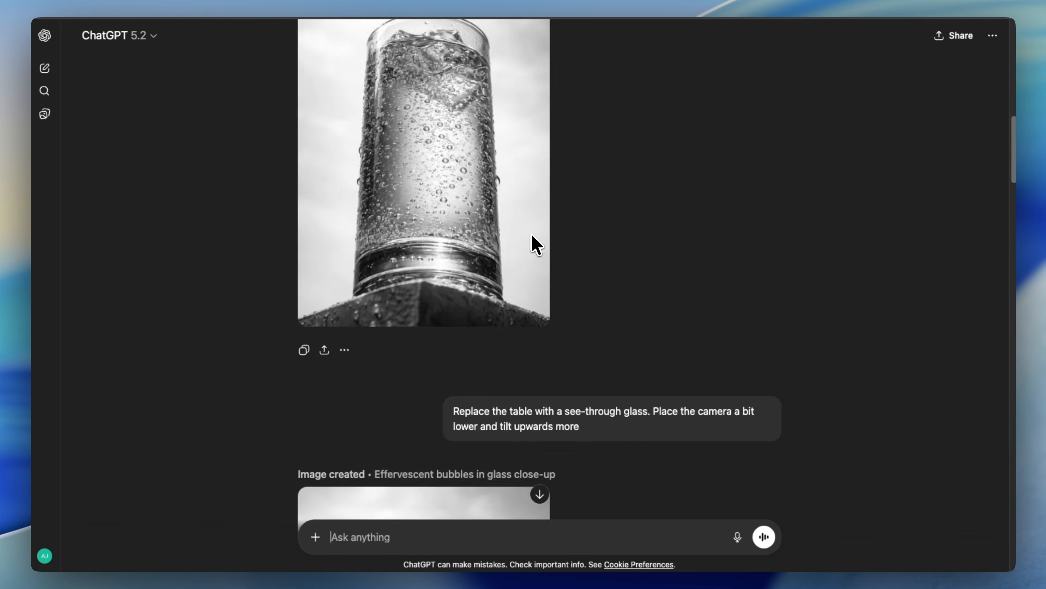
{"action": "scroll", "coordinate": [538, 249], "scroll_direction": "down", "scroll_amount": 20}
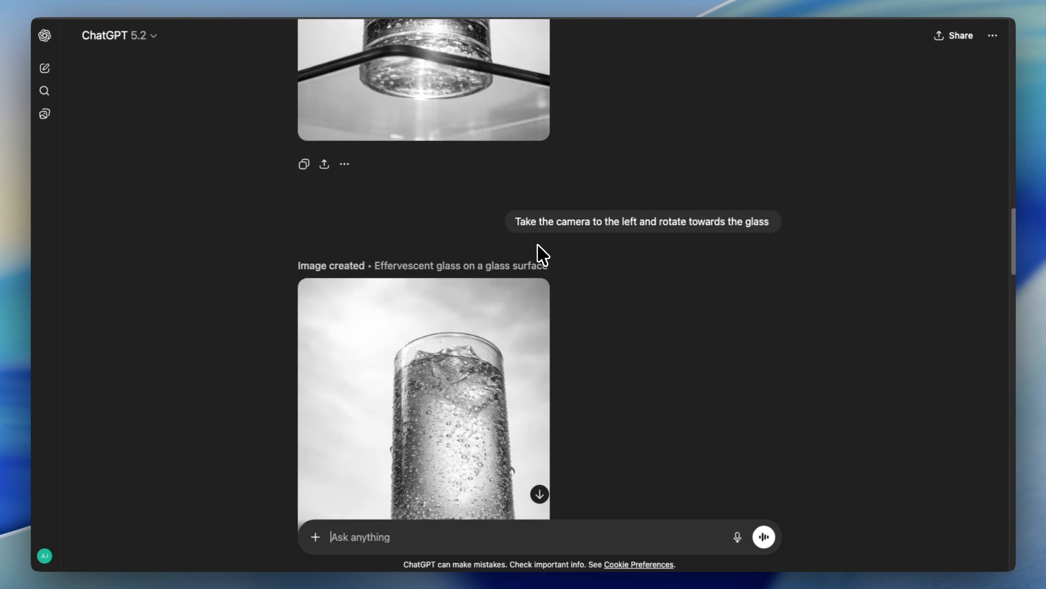
{"action": "scroll", "coordinate": [537, 249], "scroll_direction": "down", "scroll_amount": 5}
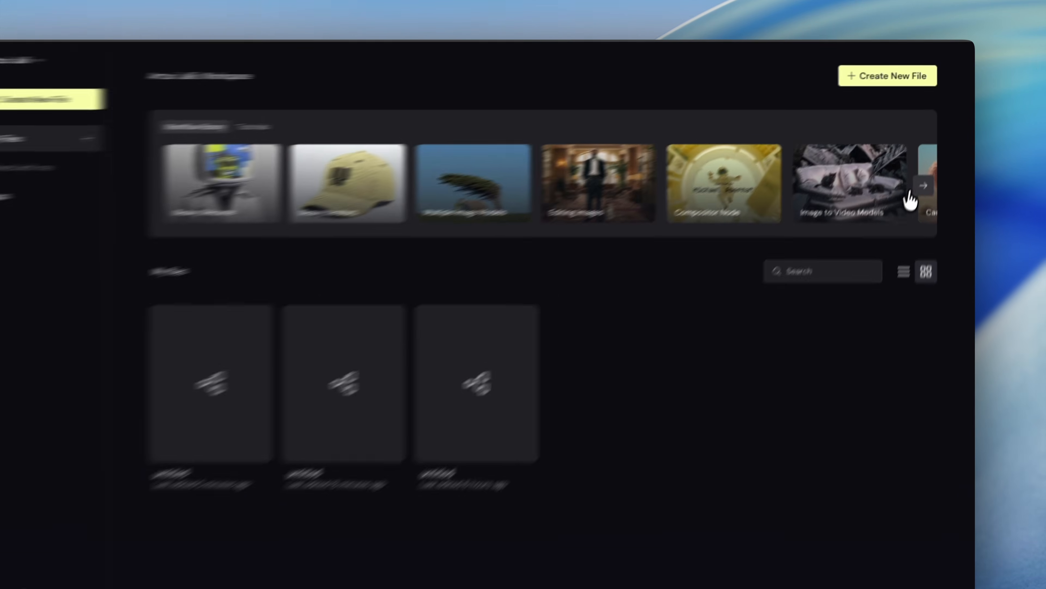
- Switch to the Weavy workspace page and browse the example workflows in the workflow library
{"action": "left_click", "coordinate": [923, 187]}
{"action": "left_click", "coordinate": [923, 187]}
{"action": "left_click", "coordinate": [922, 187]}
{"action": "left_click", "coordinate": [922, 187]}
{"action": "left_click", "coordinate": [912, 225]}
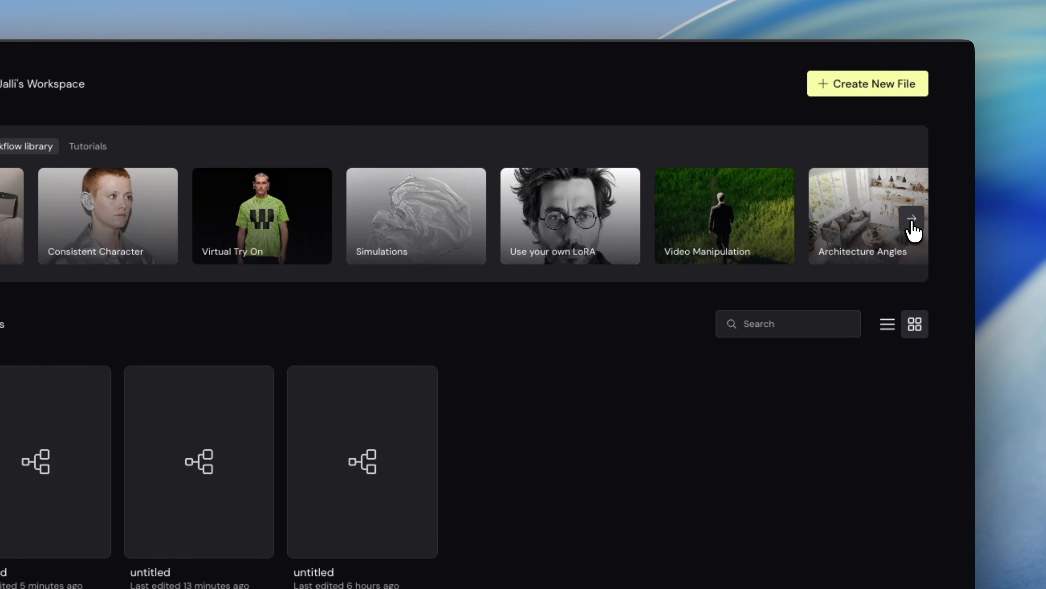
{"action": "left_click", "coordinate": [912, 226]}
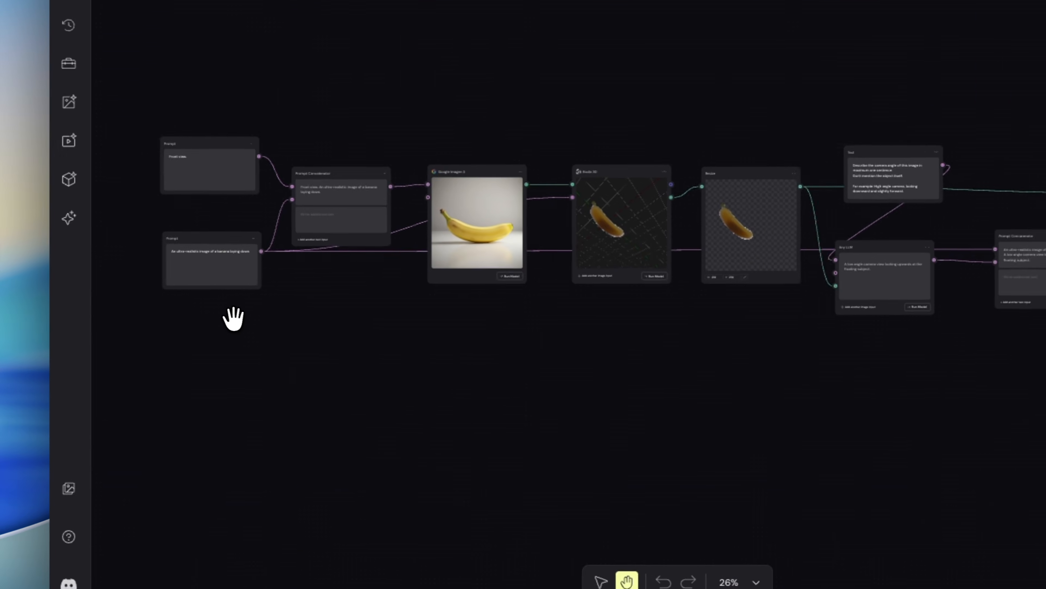
{"action": "scroll", "coordinate": [235, 319], "scroll_direction": "down", "scroll_amount": 1}
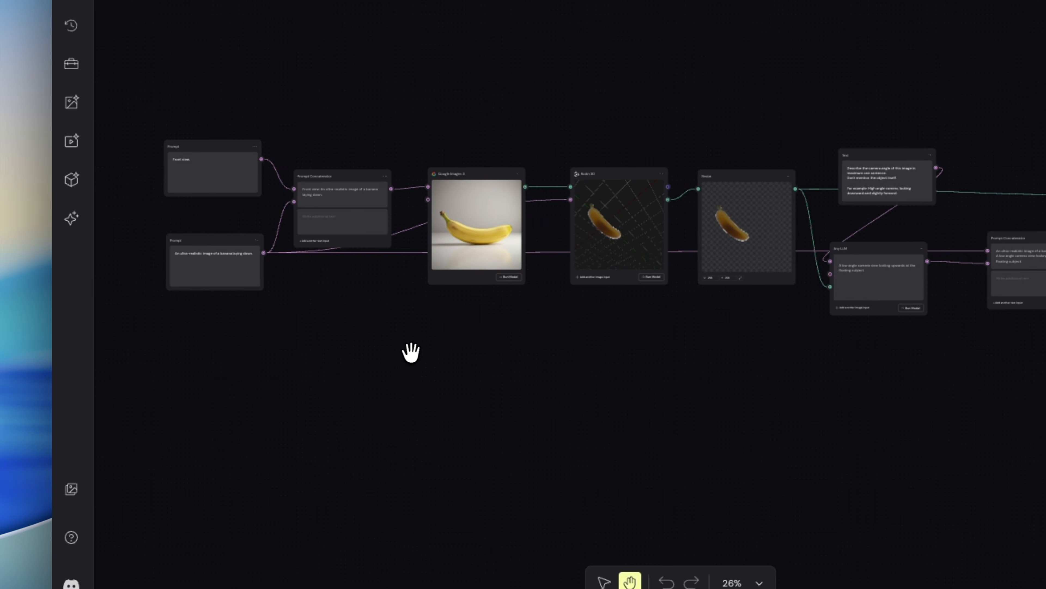
{"action": "left_click_drag", "start_coordinate": [408, 351], "coordinate": [395, 358]}
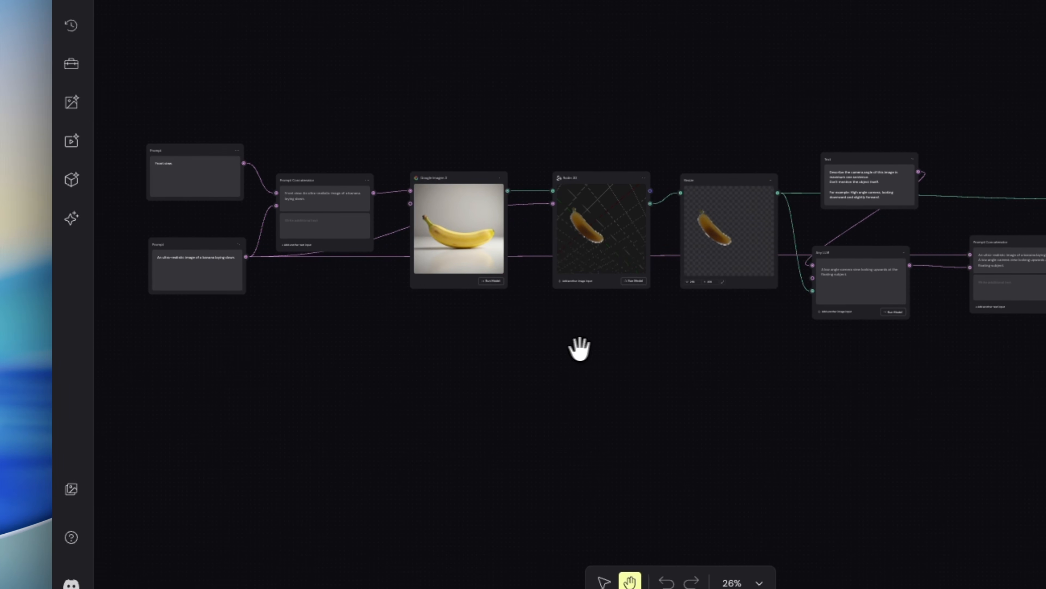
{"action": "mouse_move", "coordinate": [355, 332]}
{"action": "left_mouse_down"}
{"action": "mouse_move", "coordinate": [397, 339]}
{"action": "mouse_move", "coordinate": [362, 342]}
{"action": "left_mouse_up"}
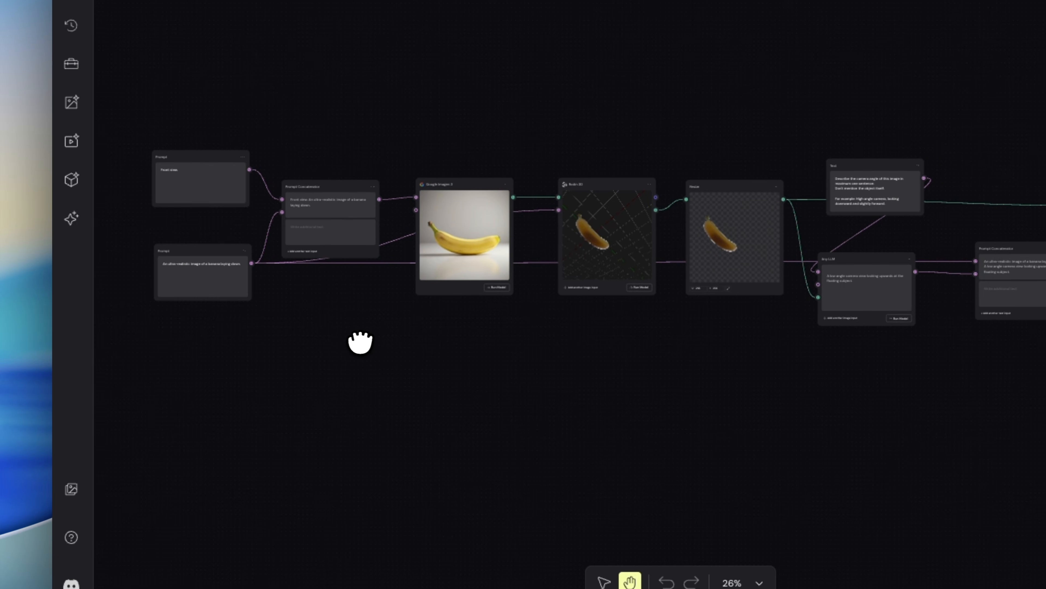
{"action": "scroll", "coordinate": [206, 289], "scroll_direction": "up", "scroll_amount": 1}
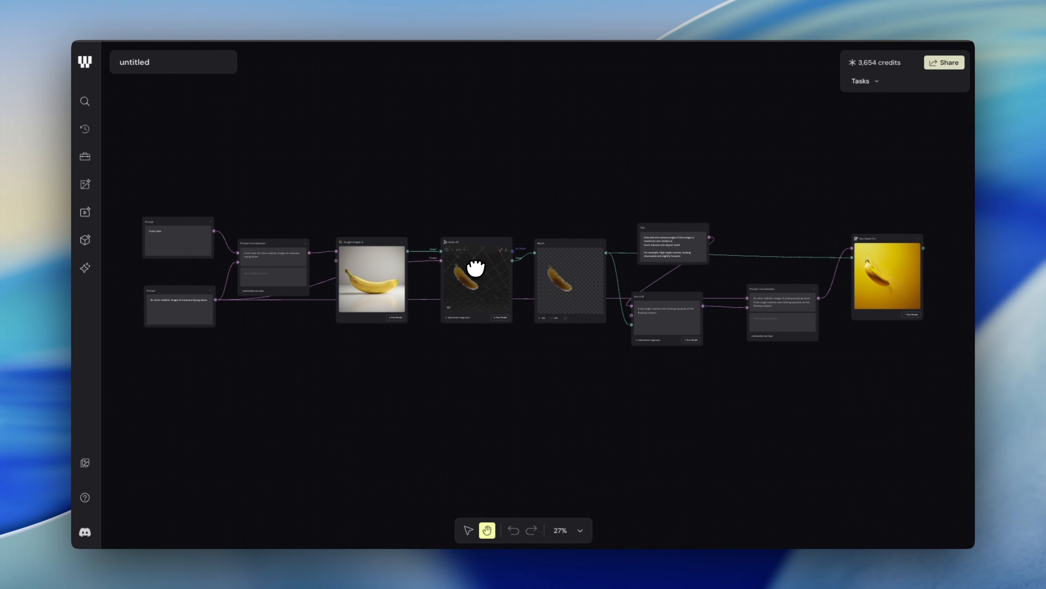
{"action": "scroll", "coordinate": [687, 376], "scroll_direction": "right", "scroll_amount": 3}
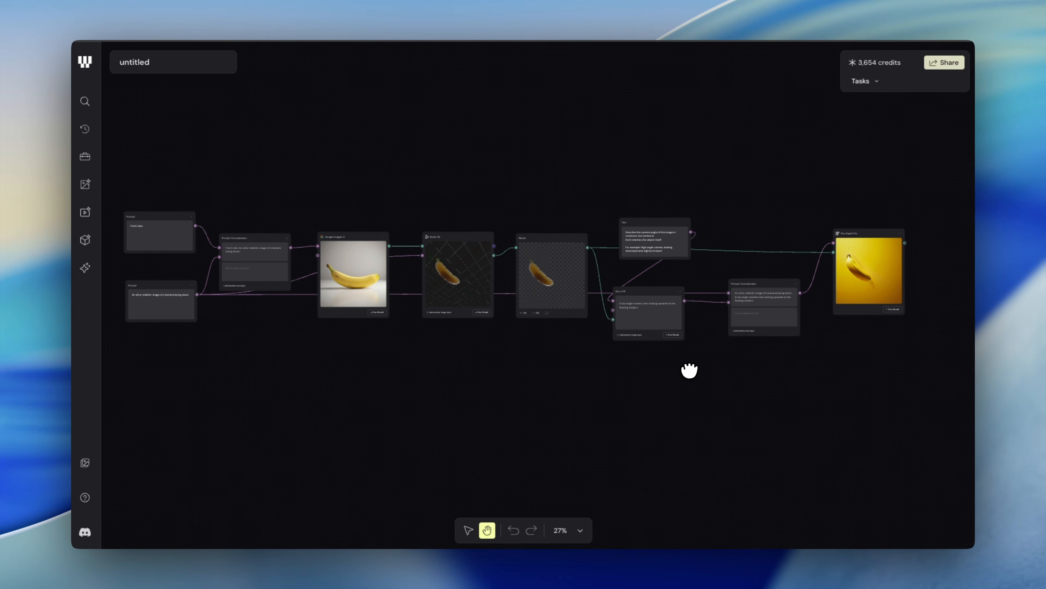
{"action": "mouse_move", "coordinate": [545, 370]}
{"action": "left_mouse_down"}
{"action": "mouse_move", "coordinate": [500, 369]}
{"action": "mouse_move", "coordinate": [552, 369]}
{"action": "left_mouse_up"}
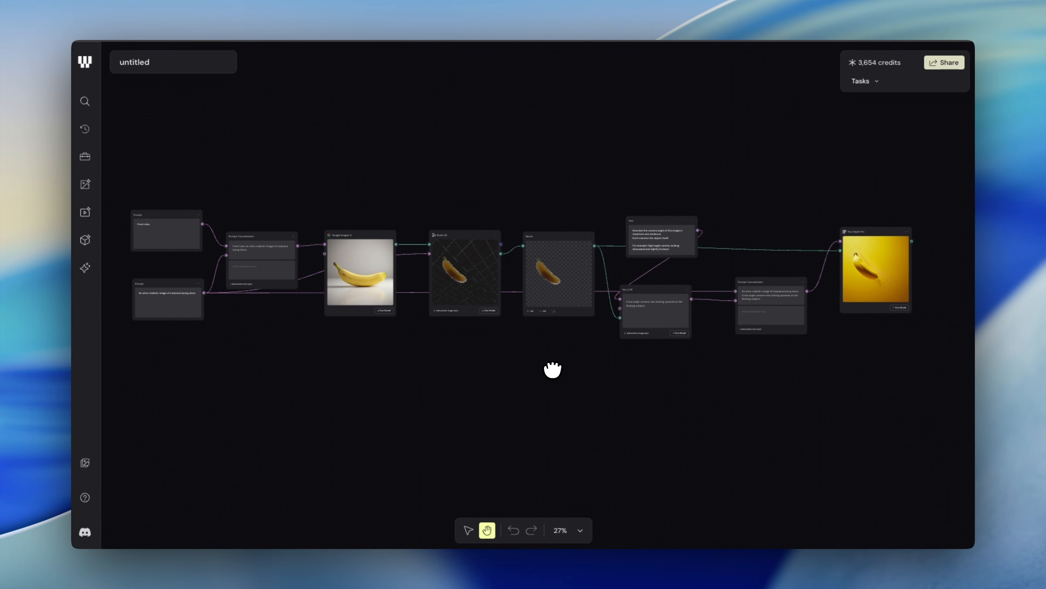
{"action": "scroll", "coordinate": [676, 385], "scroll_direction": "up", "scroll_amount": 2}
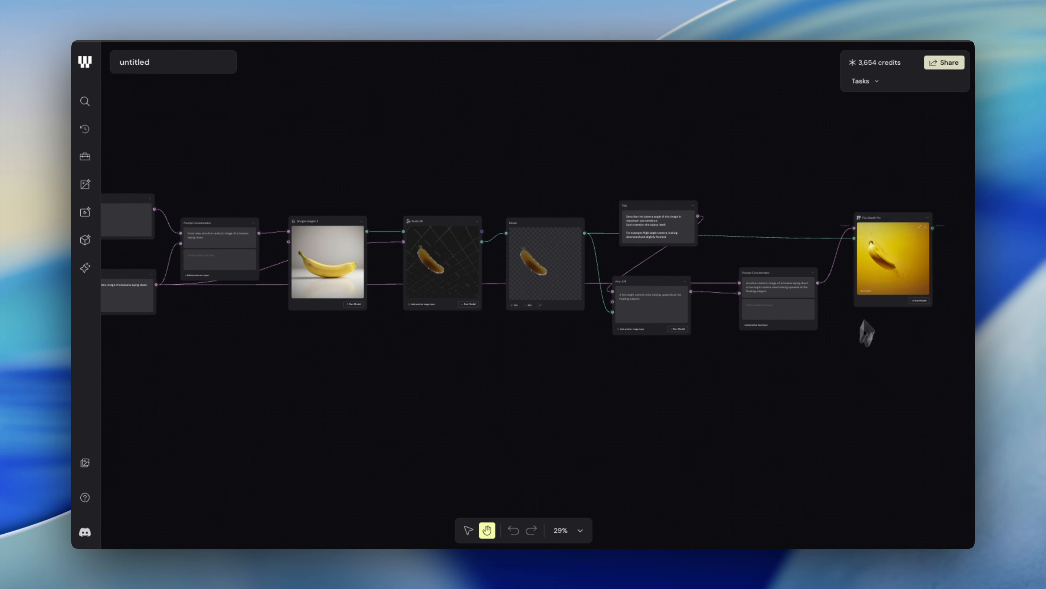
{"action": "scroll", "coordinate": [402, 365], "scroll_direction": "down", "scroll_amount": 3}
{"action": "left_click_drag", "start_coordinate": [335, 370], "coordinate": [385, 369]}
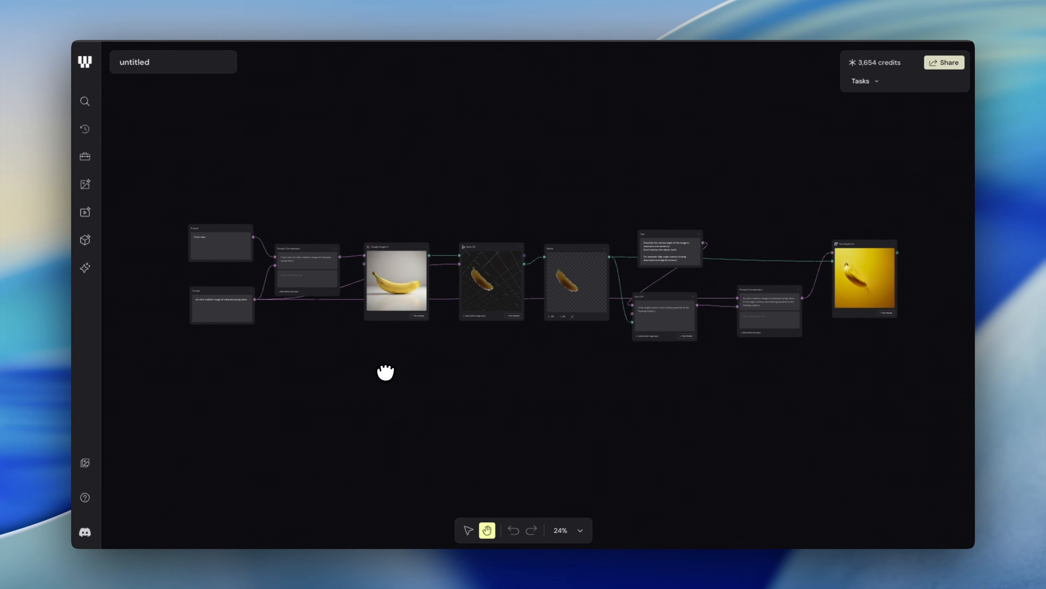
{"action": "scroll", "coordinate": [460, 353], "scroll_direction": "up", "scroll_amount": 2}
{"action": "scroll", "coordinate": [581, 387], "scroll_direction": "down", "scroll_amount": 1}
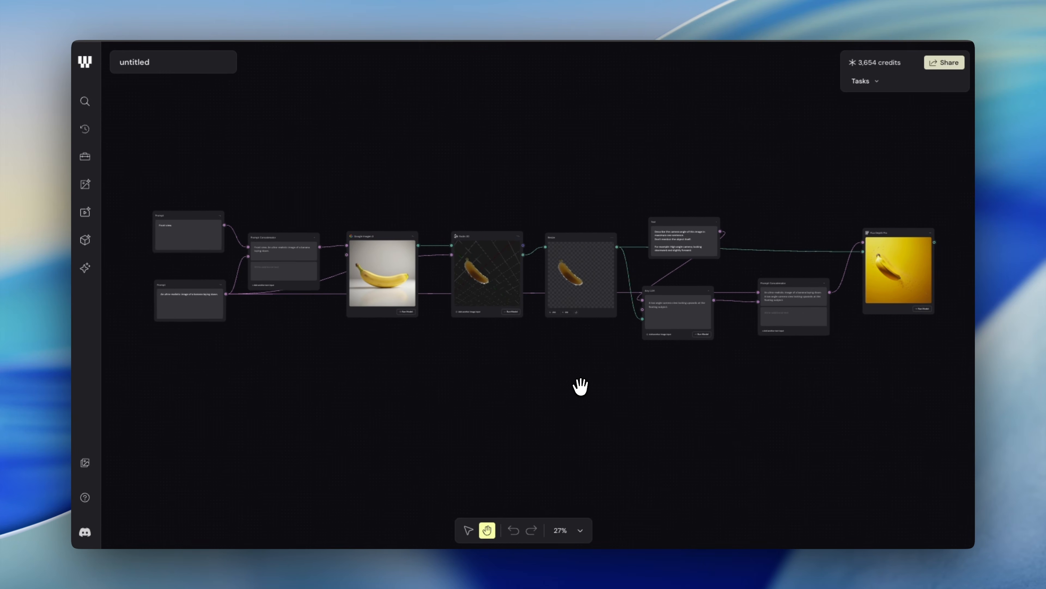
{"action": "left_click_drag", "start_coordinate": [438, 370], "coordinate": [425, 382]}
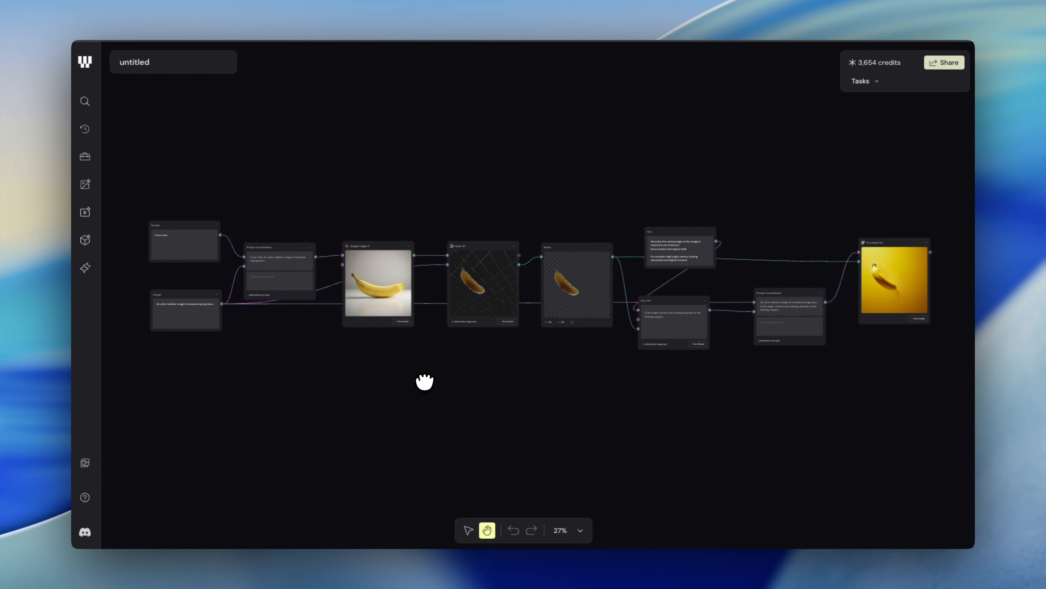
{"action": "left_click_drag", "start_coordinate": [648, 425], "coordinate": [629, 420]}
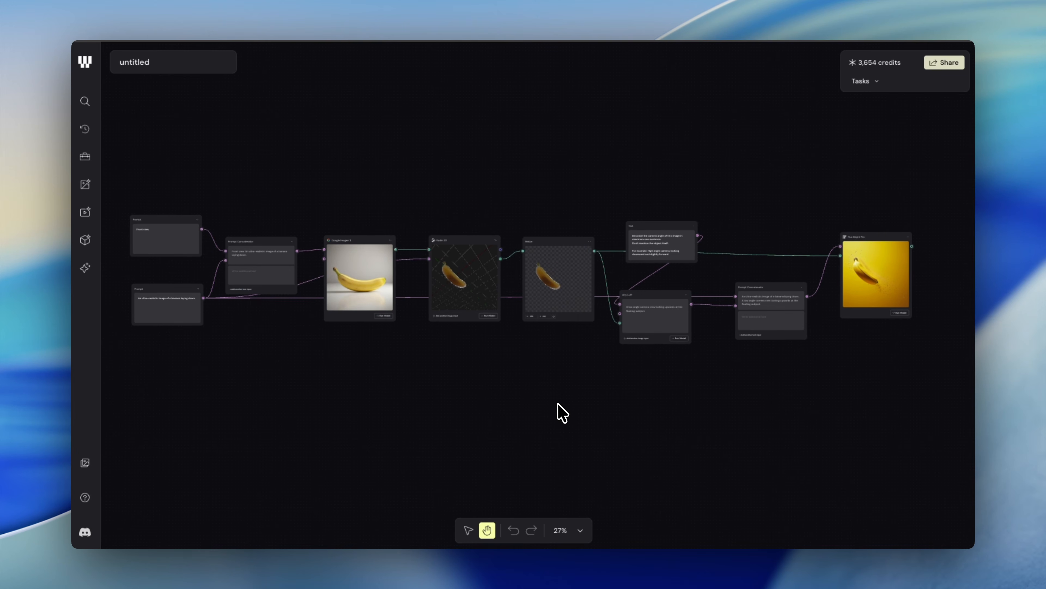